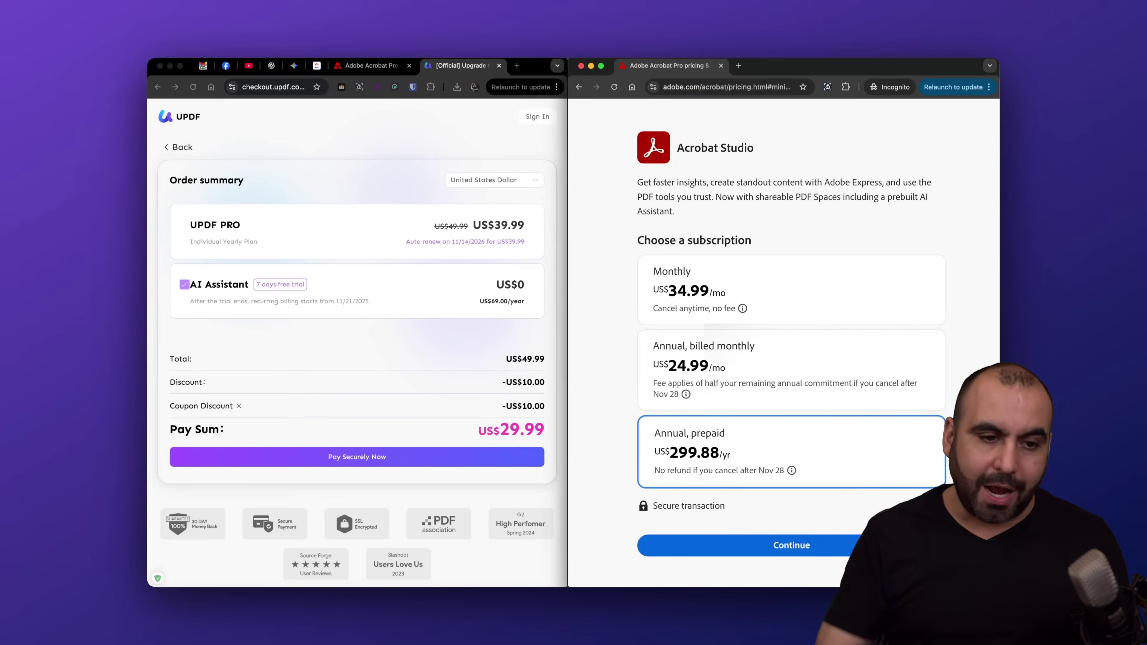
# - Remove and re-add the AI Assistant add-on in the UPDF checkout, then return to Adobe pricing
pyautogui.click(322, 345)
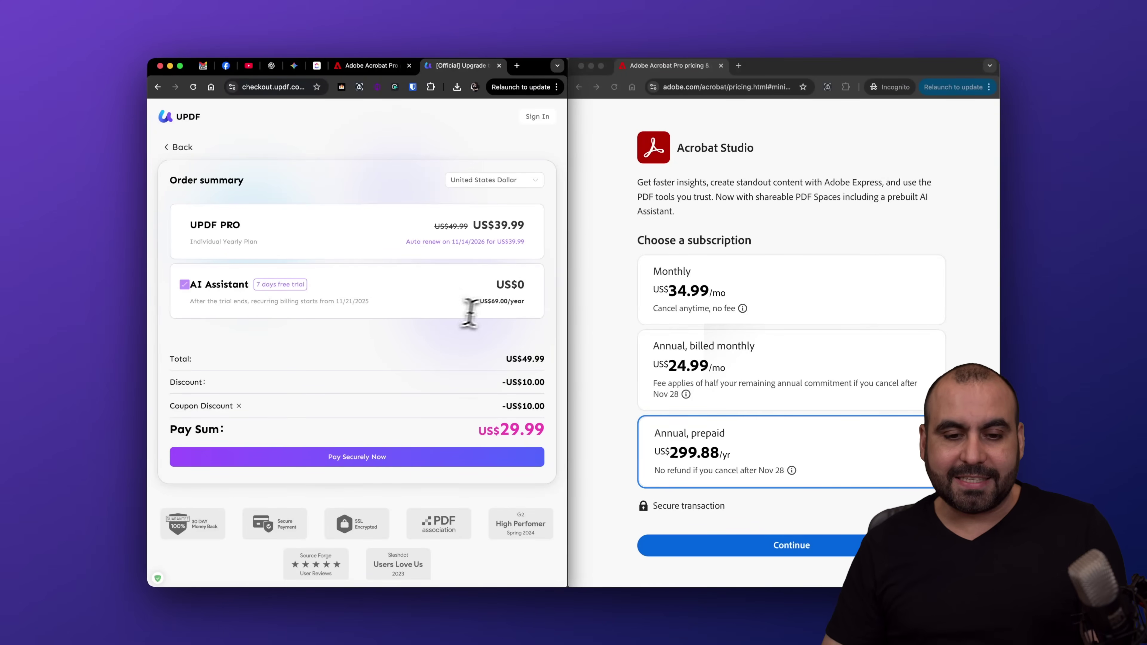
pyautogui.moveTo(491, 302); pyautogui.dragTo(480, 301)
pyautogui.click(529, 313)
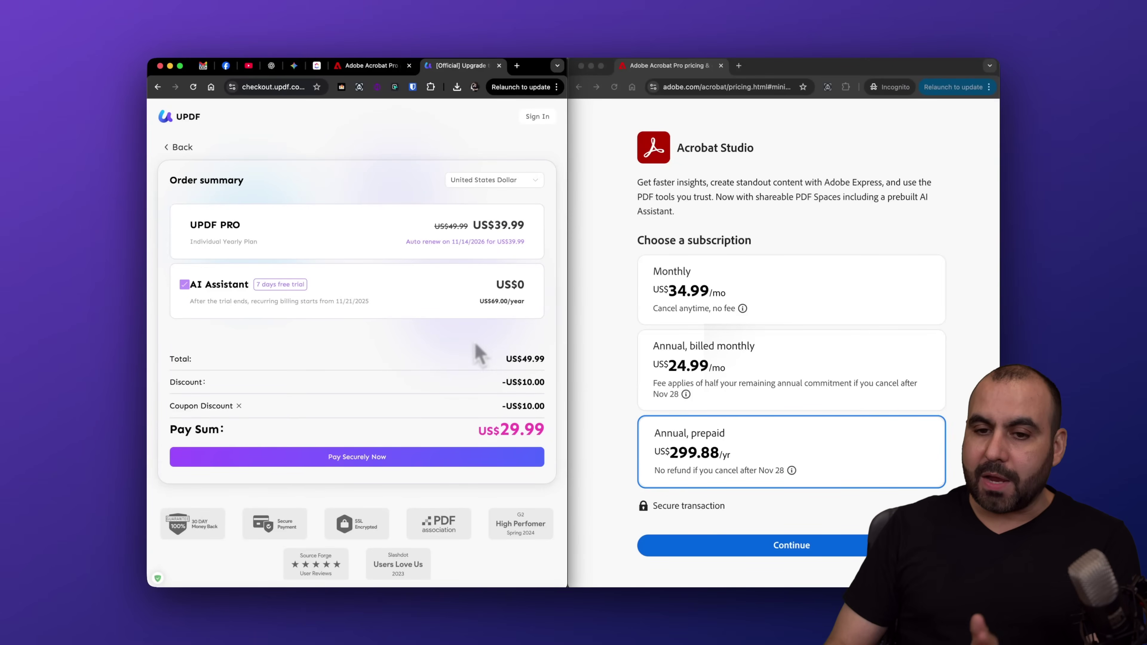
pyautogui.click(802, 223)
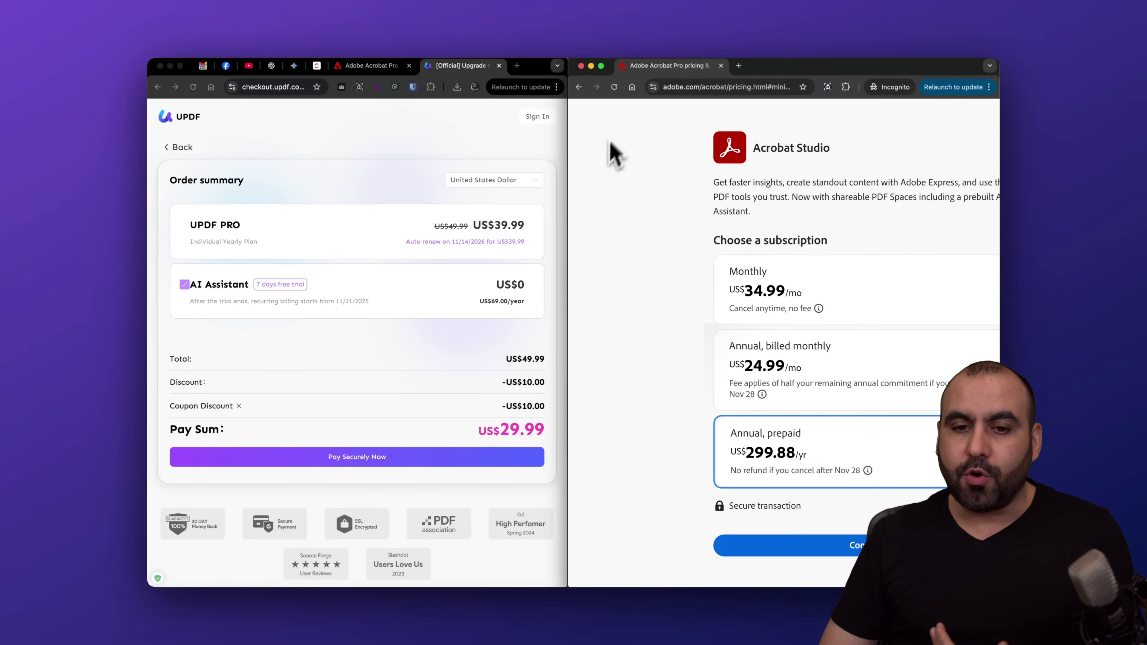
# - Choose Acrobat Standard, Annual prepaid at US$155.88/yr, with the AI Assistant add-on, then bring UPDF forward
pyautogui.click(579, 88)
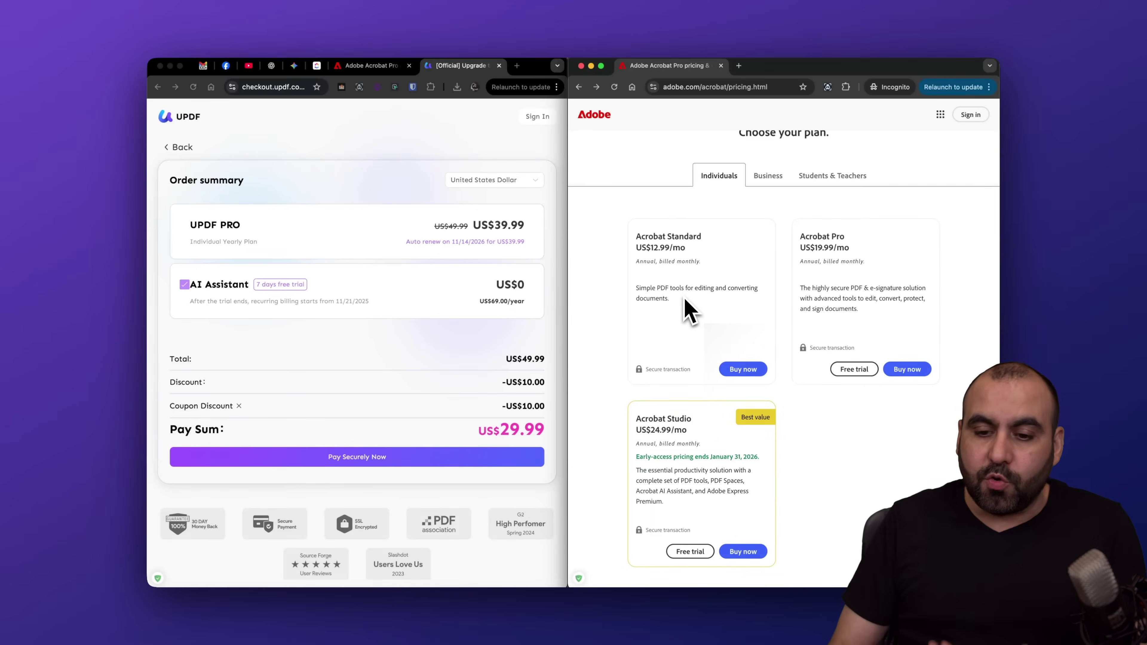
pyautogui.click(746, 371)
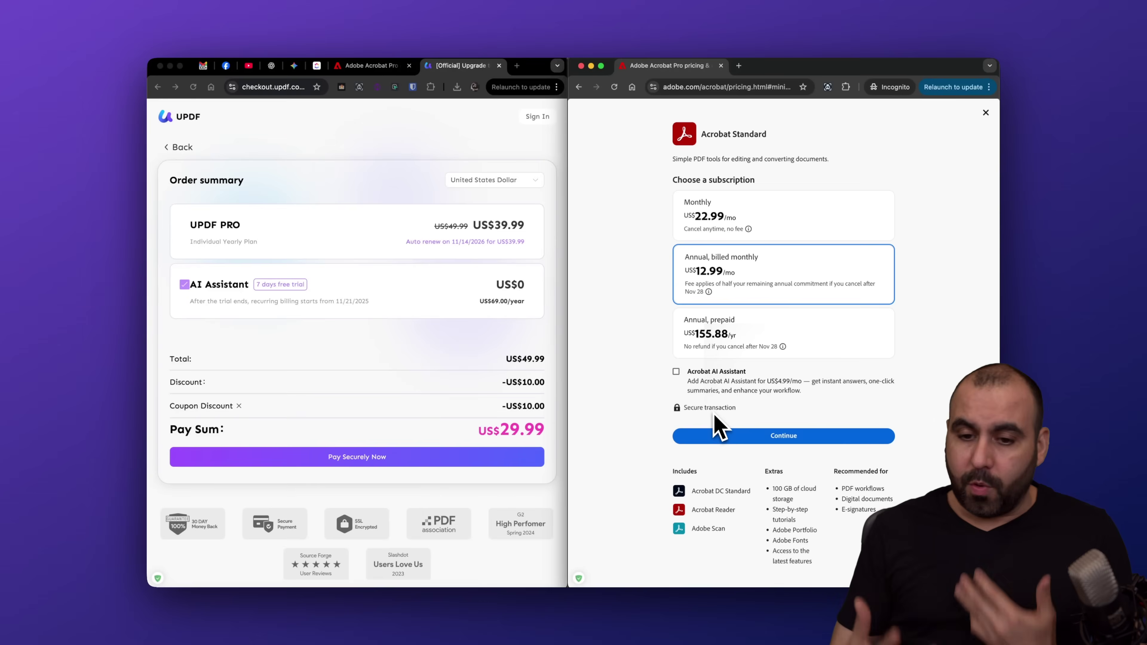
pyautogui.click(796, 335)
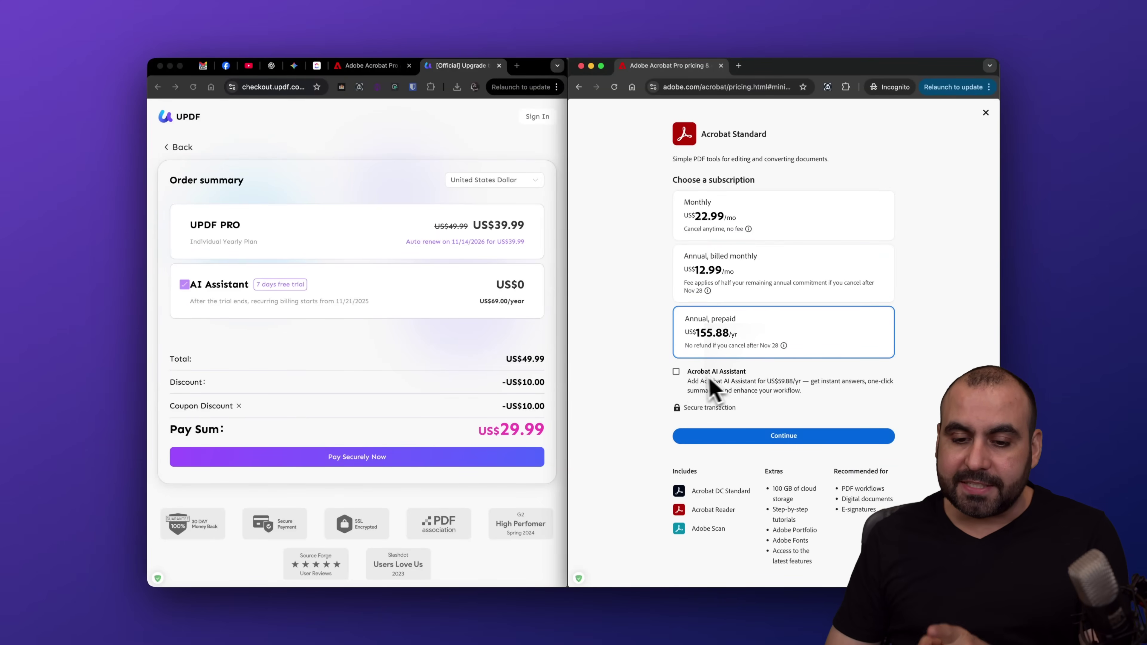
pyautogui.click(676, 371)
pyautogui.moveTo(773, 382); pyautogui.dragTo(829, 384)
pyautogui.click(830, 384)
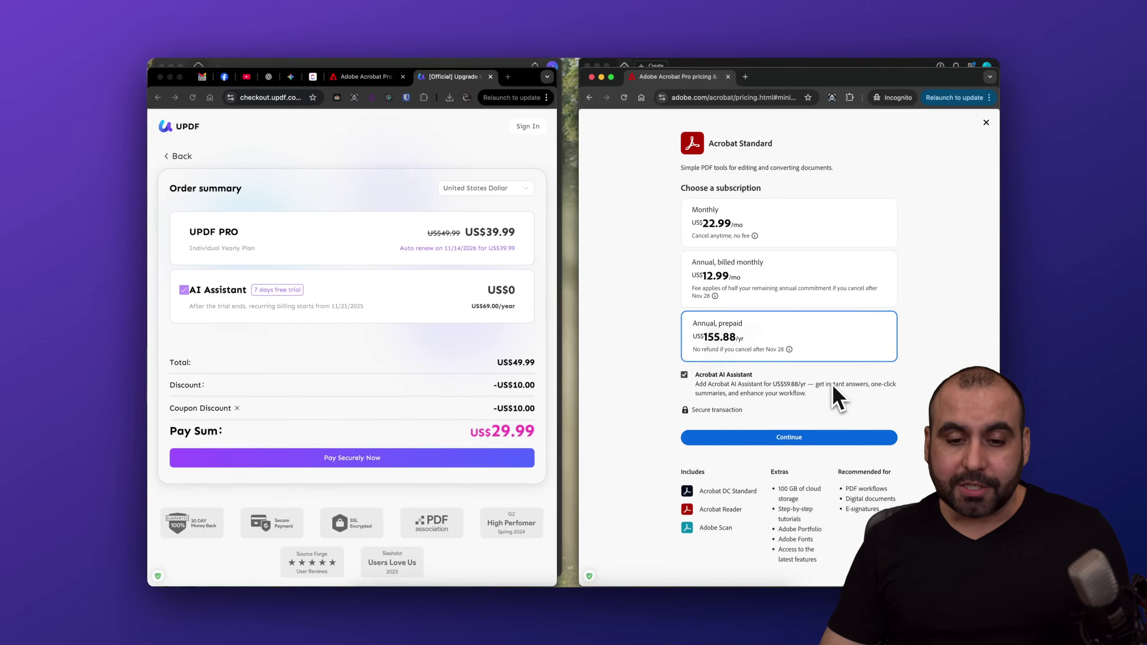
pyautogui.hotkey('ctrl', 'Up')
pyautogui.click(417, 217)
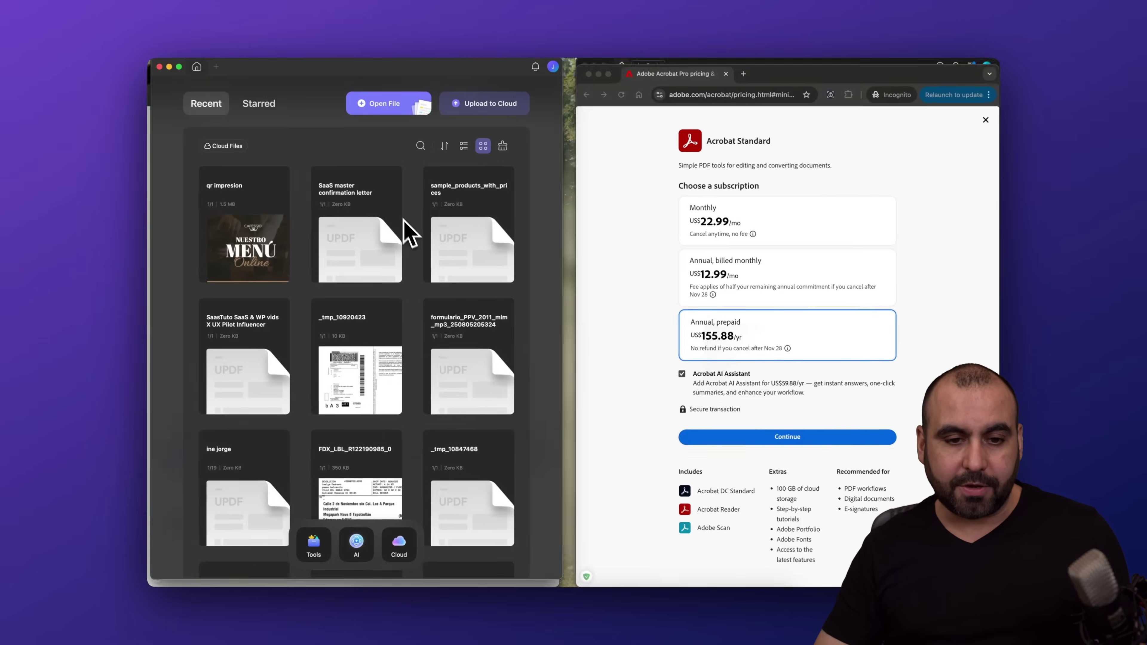
# - Tile the UPDF and Acrobat windows side by side
pyautogui.hotkey('ctrl', 'Up')
pyautogui.click(869, 241)
pyautogui.hotkey('ctrl', 'shift', 'Right')
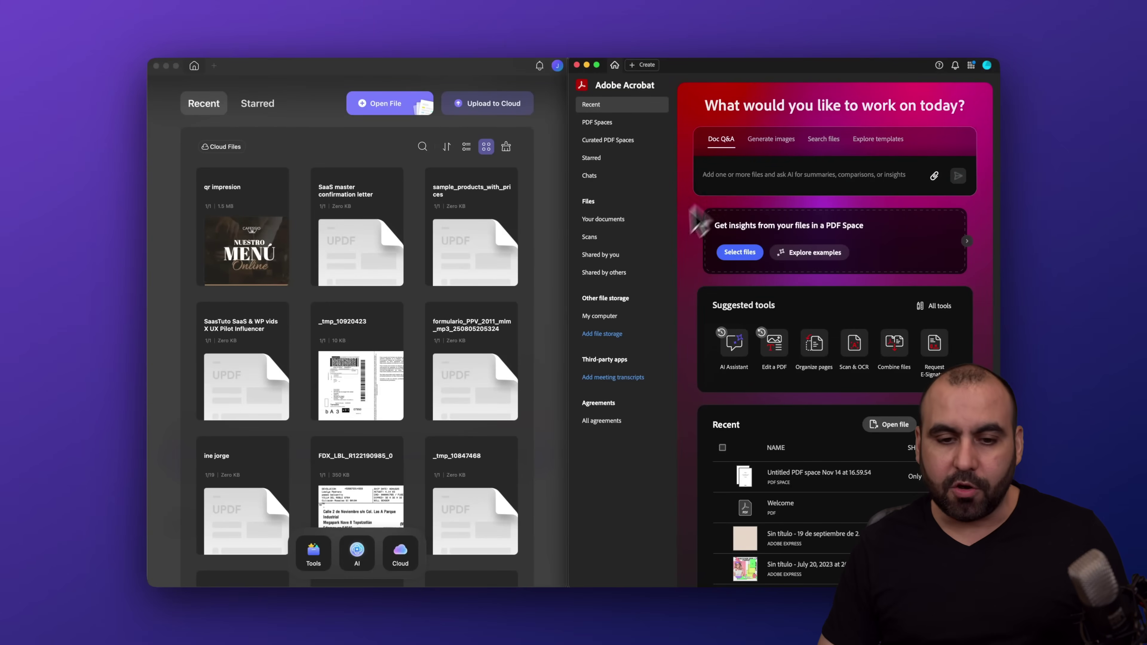
# - Open constitution.pdf in UPDF from File > Open
pyautogui.click(302, 122)
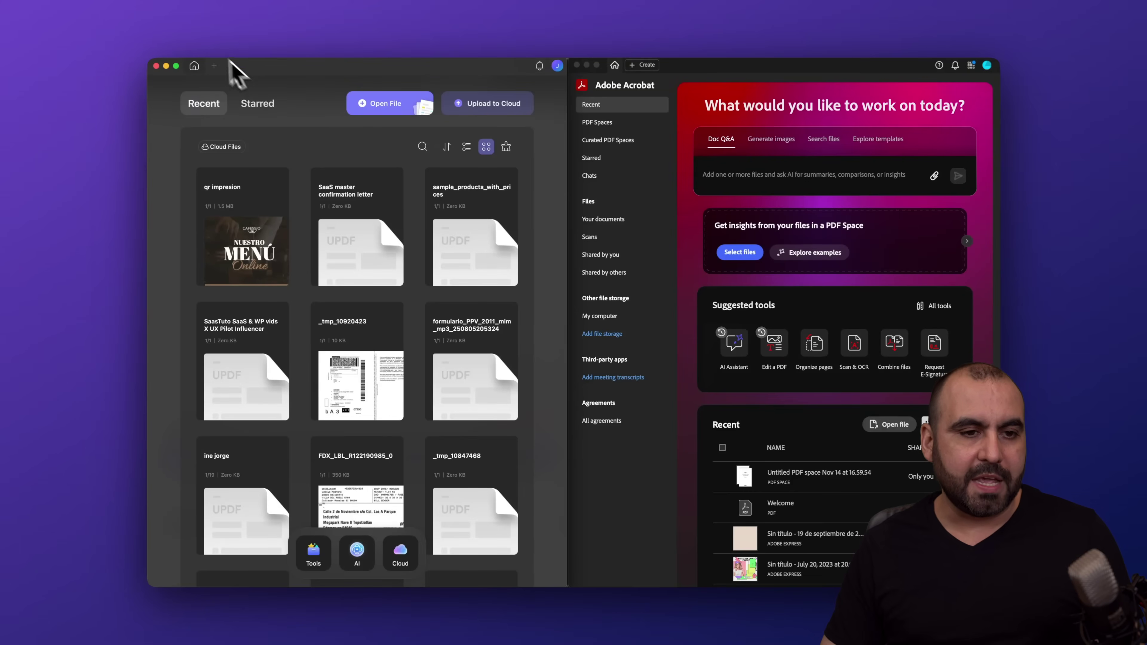
pyautogui.click(209, 48)
pyautogui.click(224, 102)
pyautogui.click(270, 251)
pyautogui.doubleClick(270, 251)
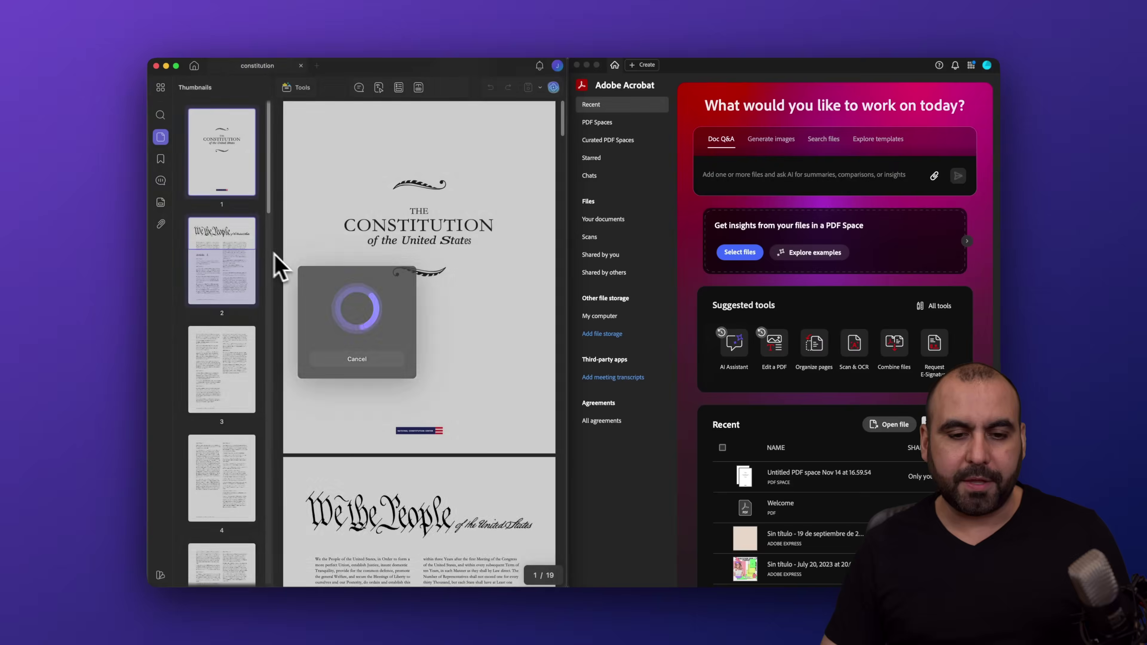
# - Open constitution.pdf in Acrobat and dismiss its AI Assistant pane
pyautogui.click(698, 318)
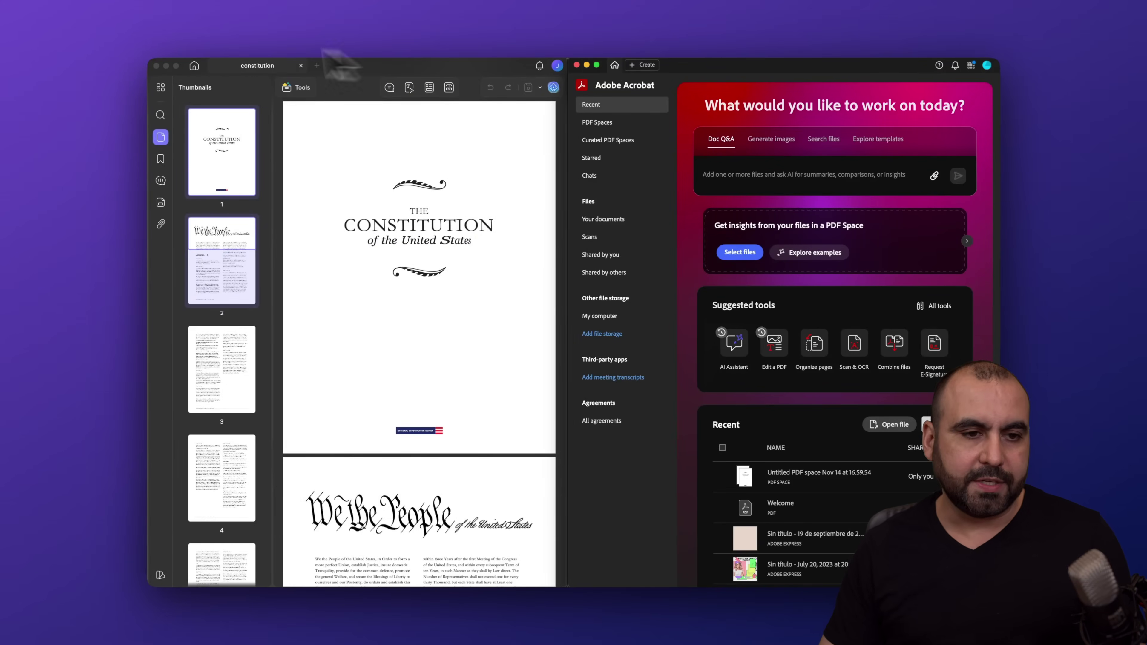
pyautogui.click(222, 53)
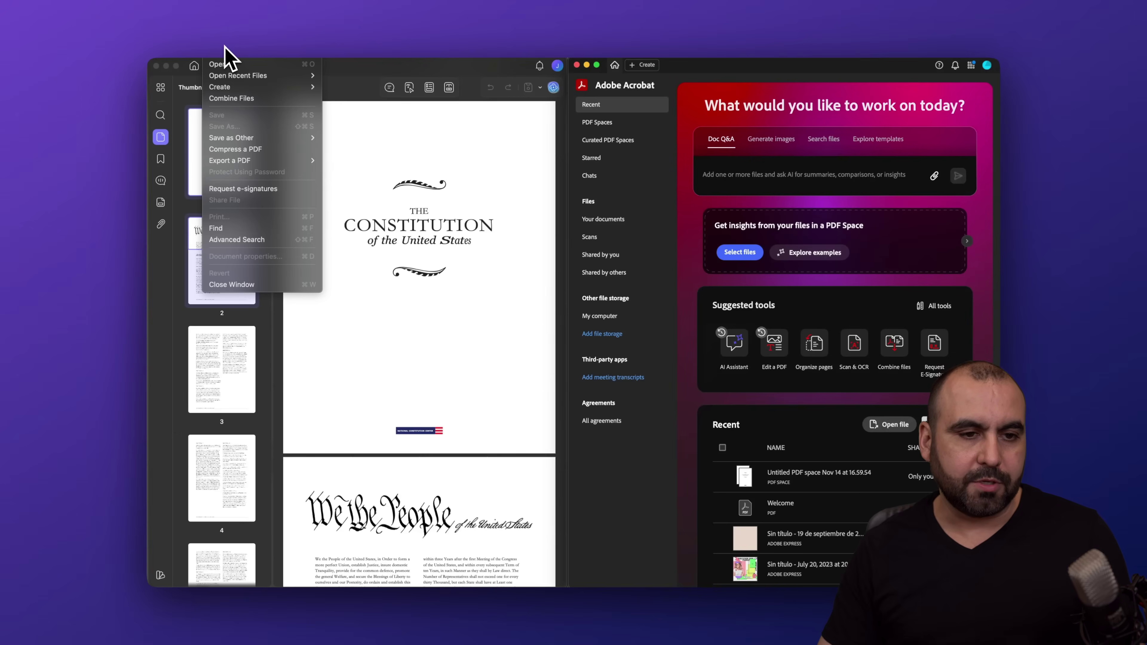
pyautogui.click(220, 65)
pyautogui.click(477, 176)
pyautogui.doubleClick(478, 177)
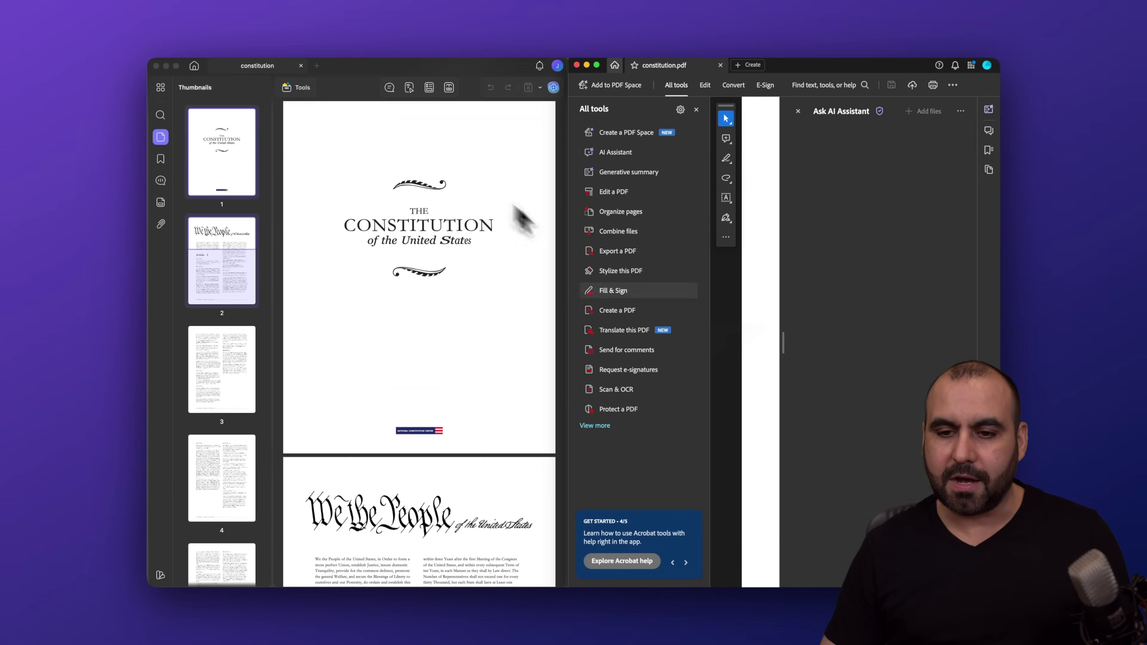
pyautogui.click(798, 111)
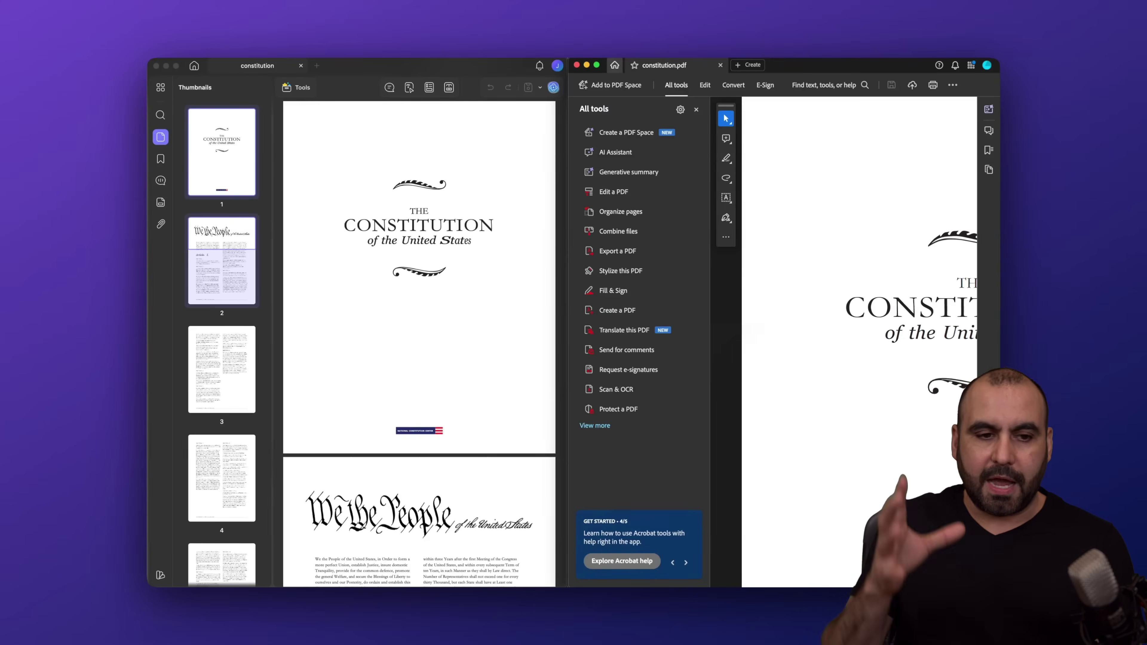
# - Scroll UPDF down to the We the People page and show its Tools panel
pyautogui.click(333, 226)
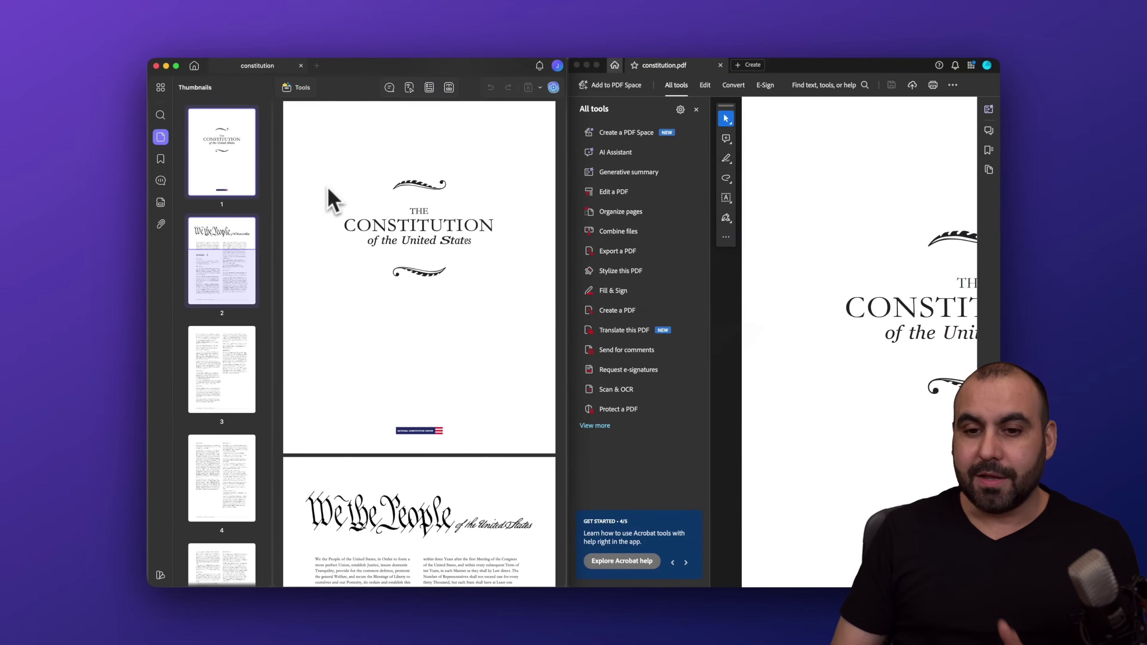
pyautogui.click(816, 167)
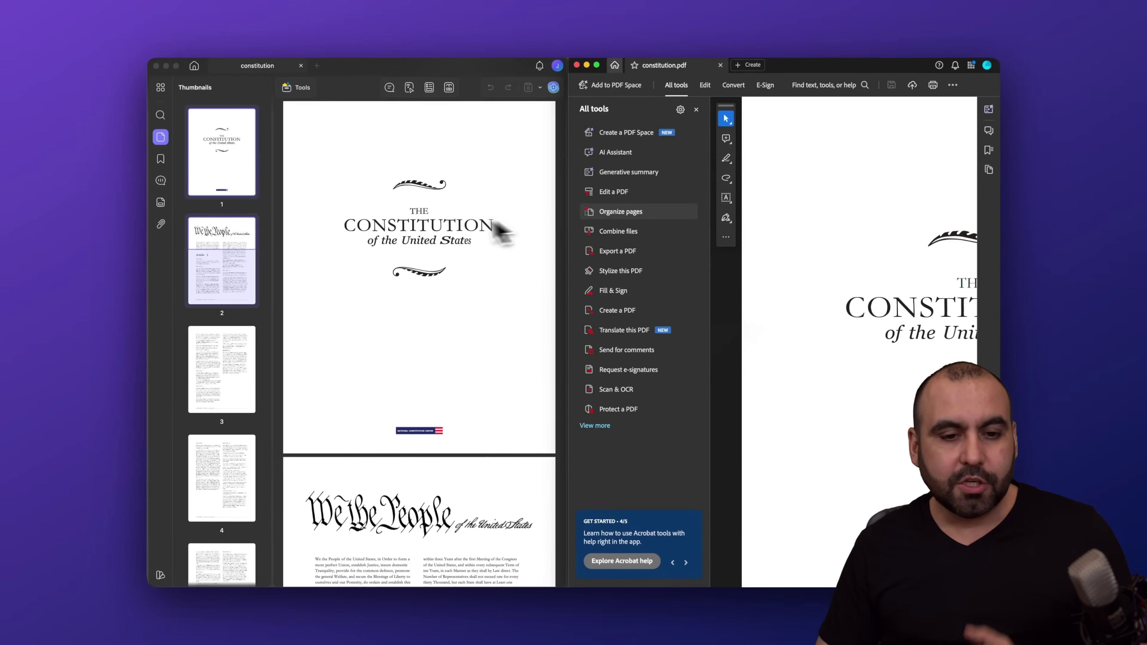
pyautogui.click(444, 260)
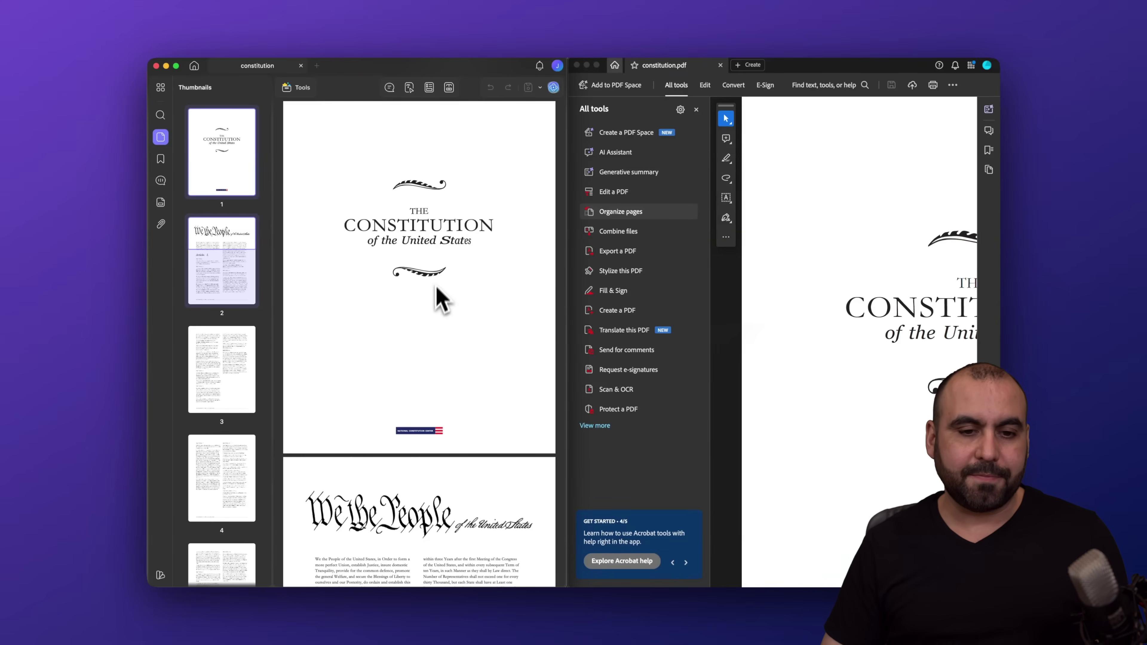
pyautogui.scroll(-5, 400, 411)
pyautogui.scroll(-2, 400, 410)
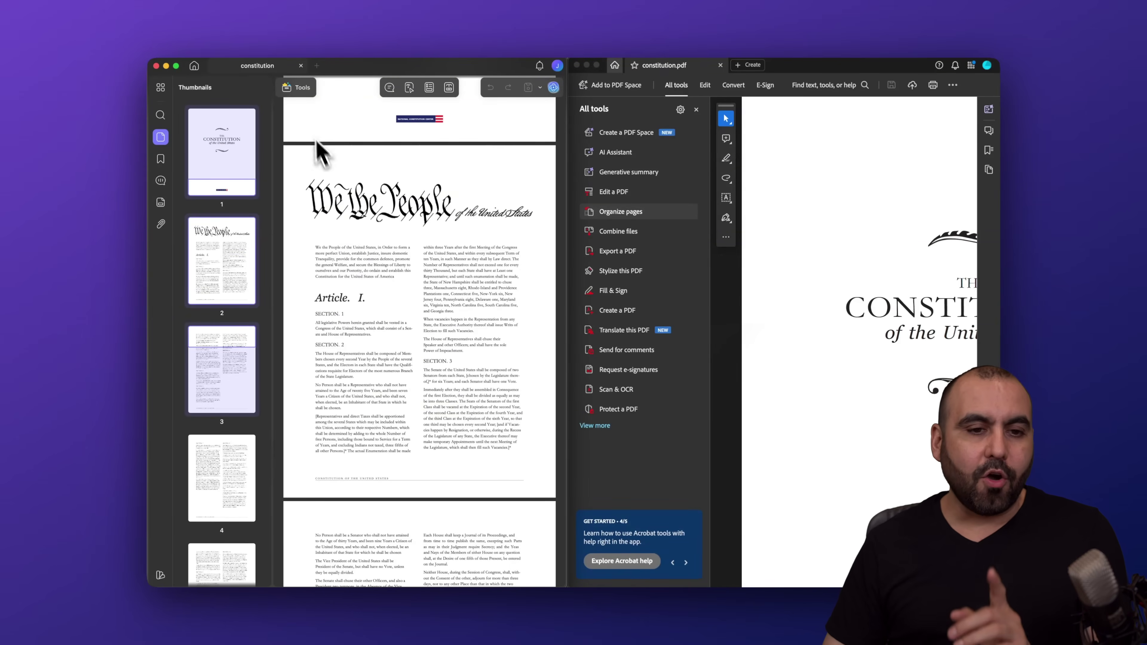
pyautogui.click(297, 91)
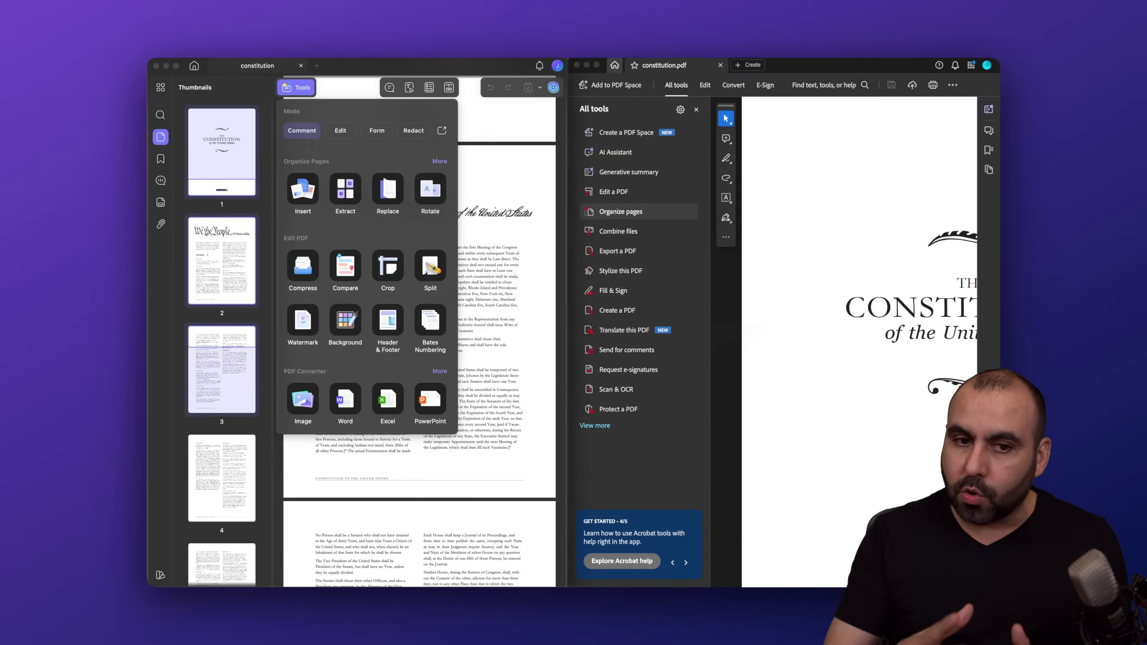
# - Add a test text comment below the We the People heading in Comment mode
pyautogui.click(307, 133)
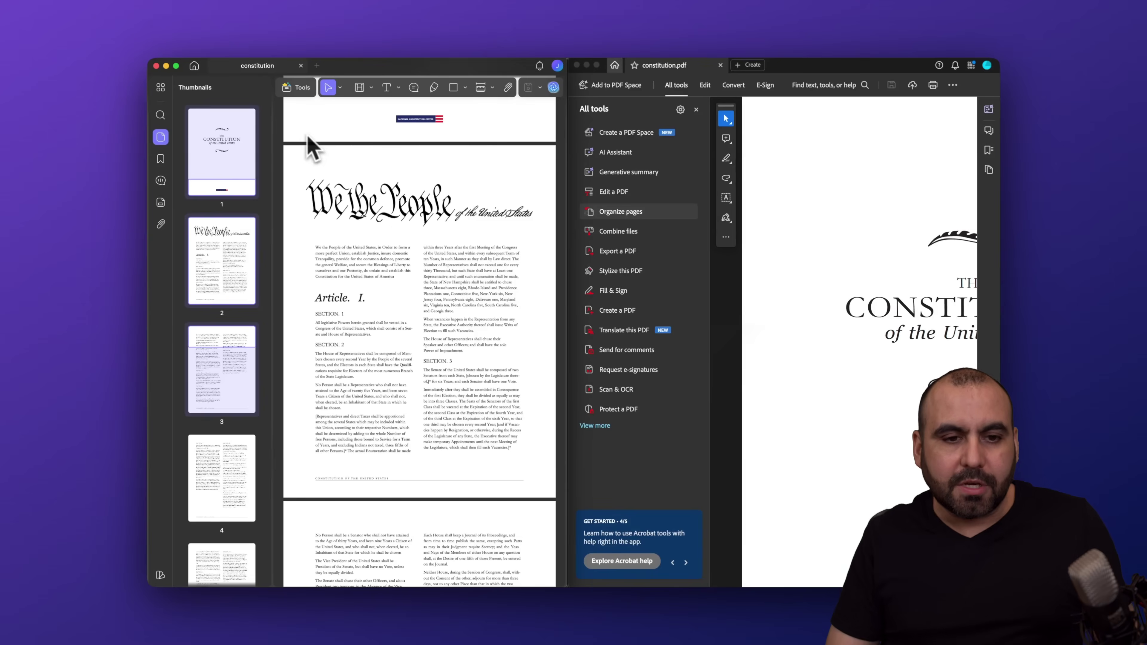
pyautogui.click(388, 88)
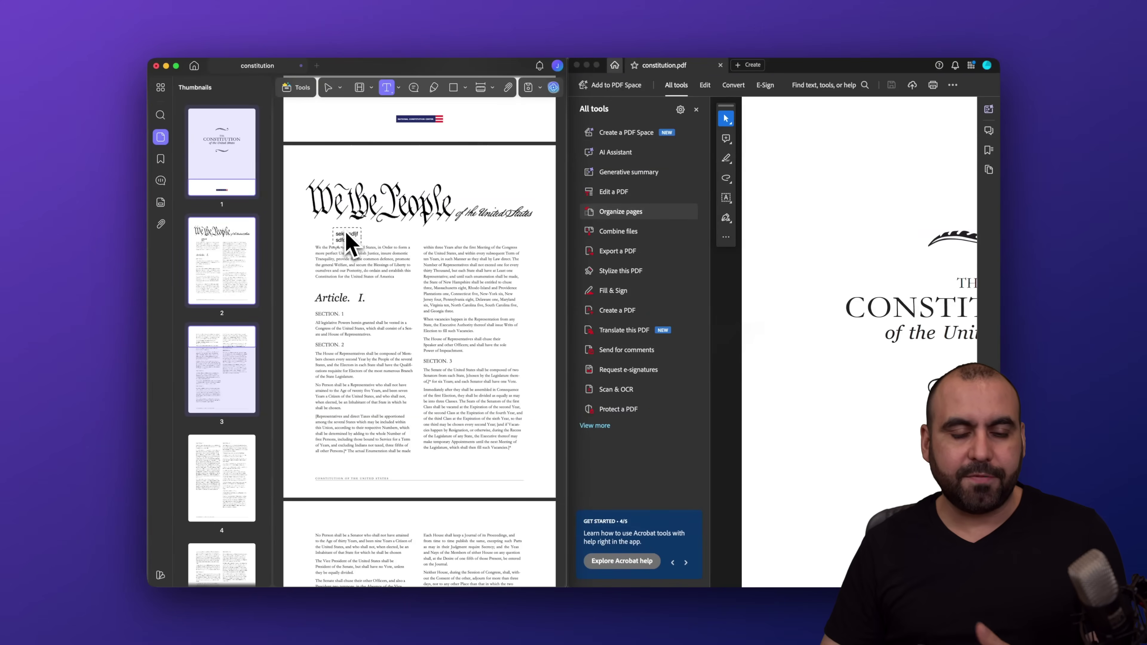
pyautogui.click(388, 89)
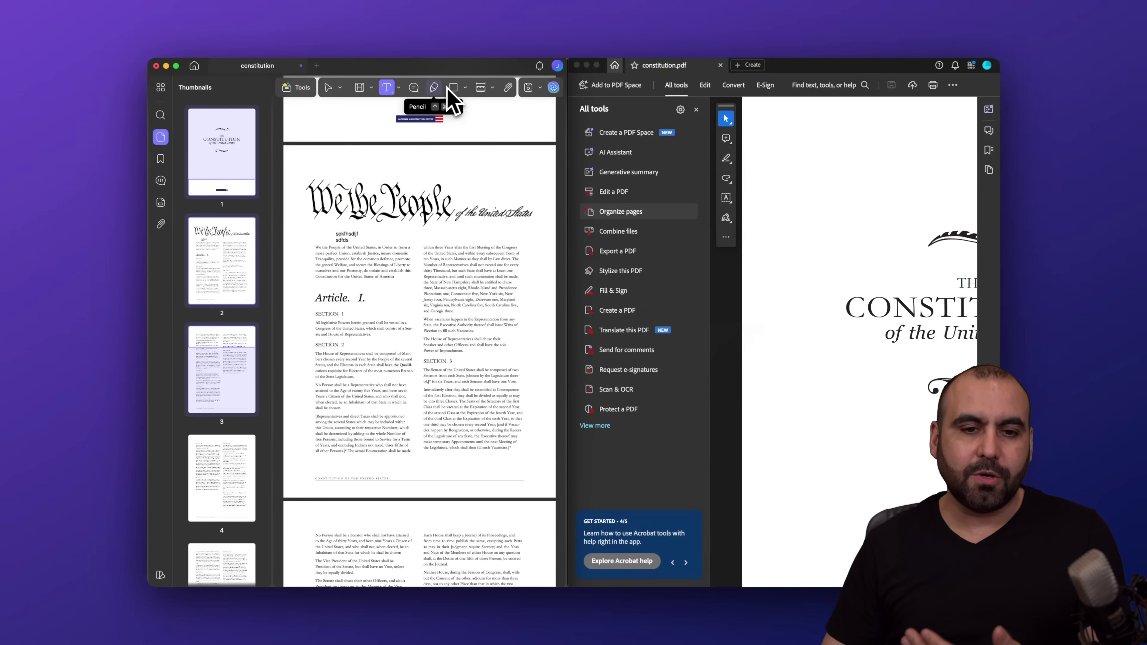
# - Measure a 0.42 in distance with the Distance tool, then switch UPDF to Edit mode
pyautogui.click(465, 88)
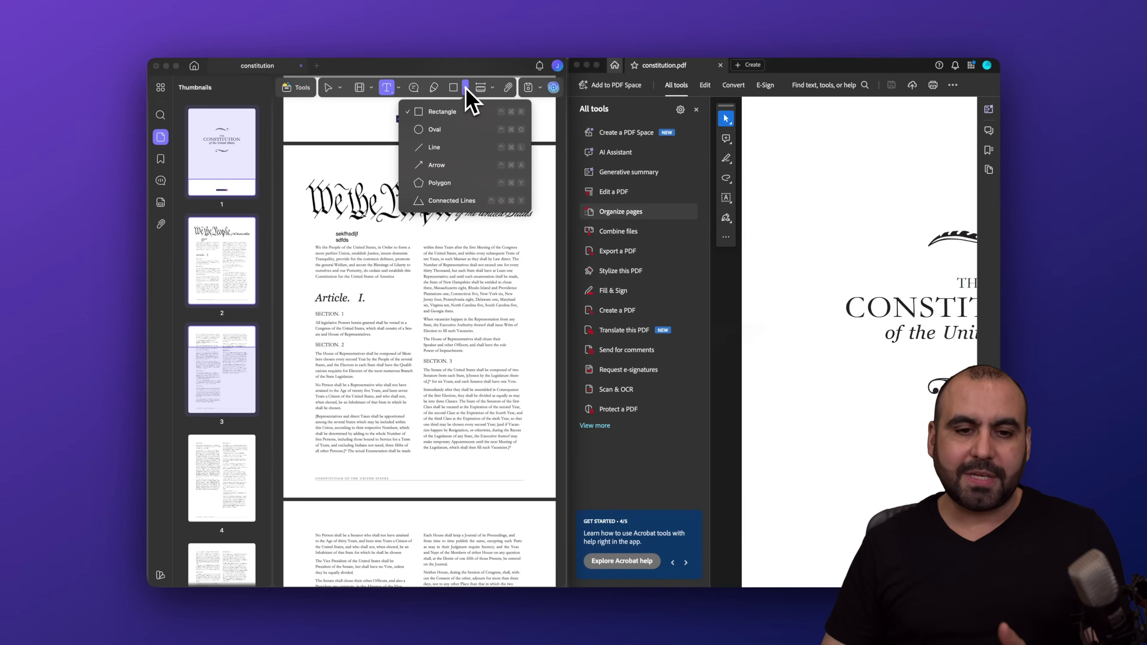
pyautogui.click(485, 87)
pyautogui.click(362, 113)
pyautogui.click(376, 118)
pyautogui.click(299, 88)
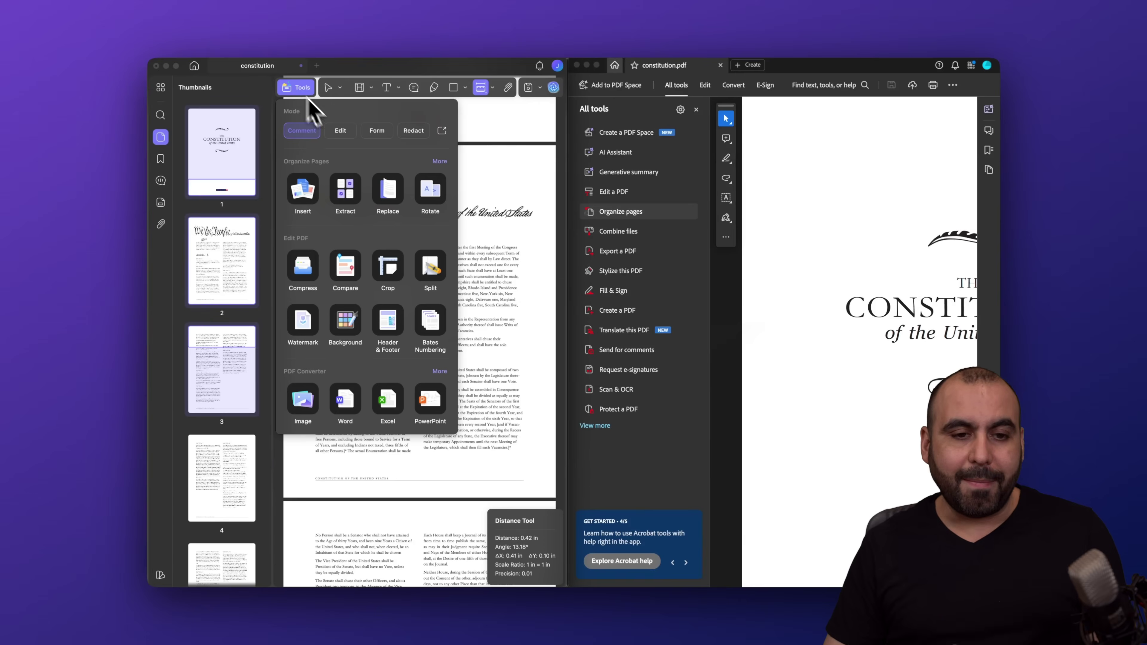
pyautogui.click(342, 135)
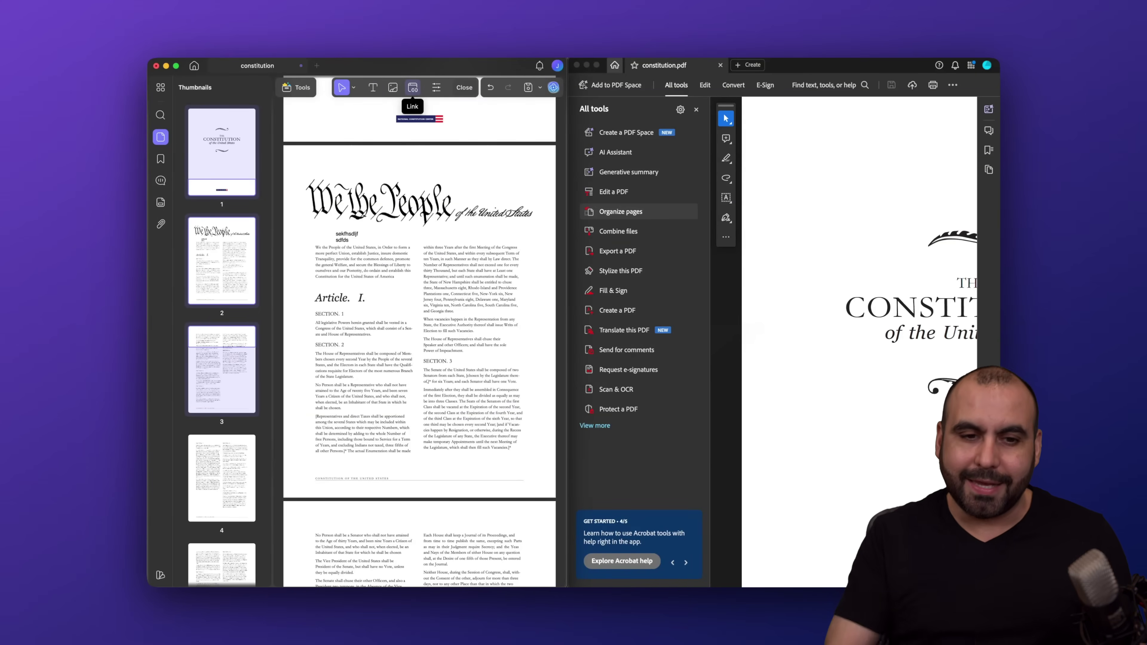
# - Try placing an image above the heading, cancelling the image chooser both times
pyautogui.click(393, 87)
pyautogui.click(348, 152)
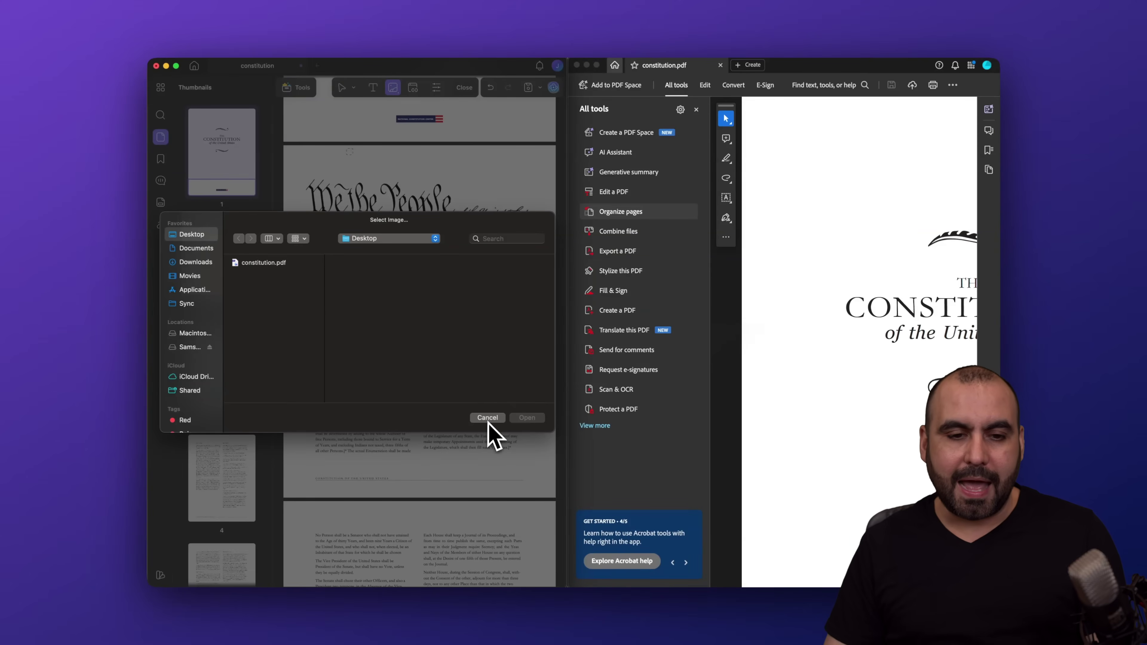
pyautogui.click(487, 417)
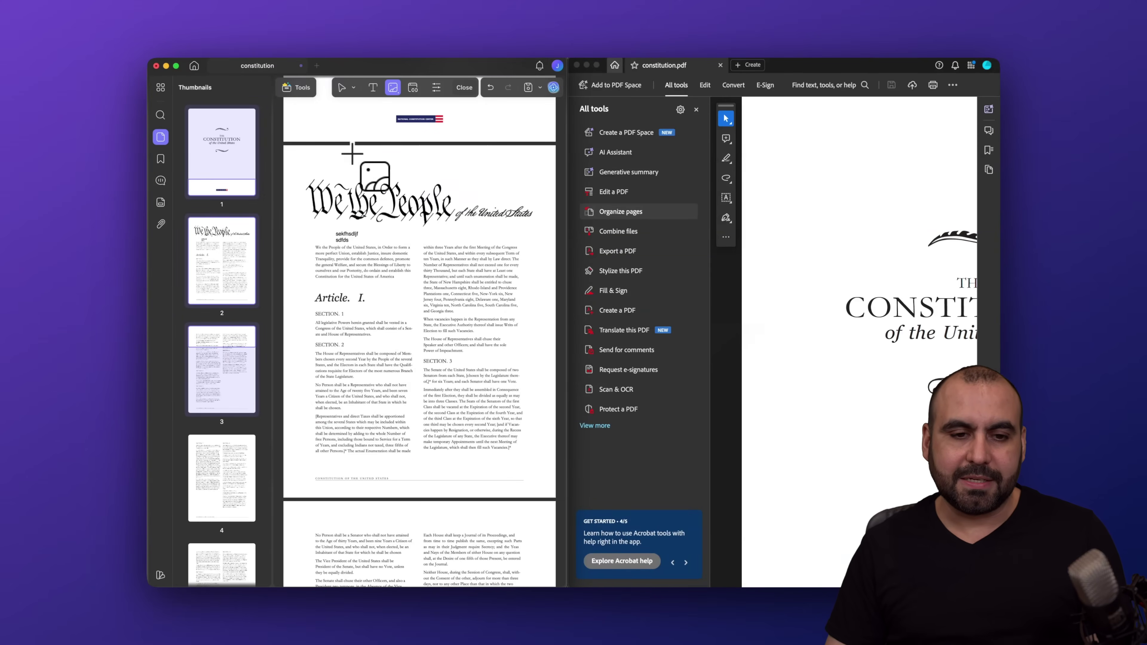
pyautogui.moveTo(351, 154); pyautogui.dragTo(435, 181)
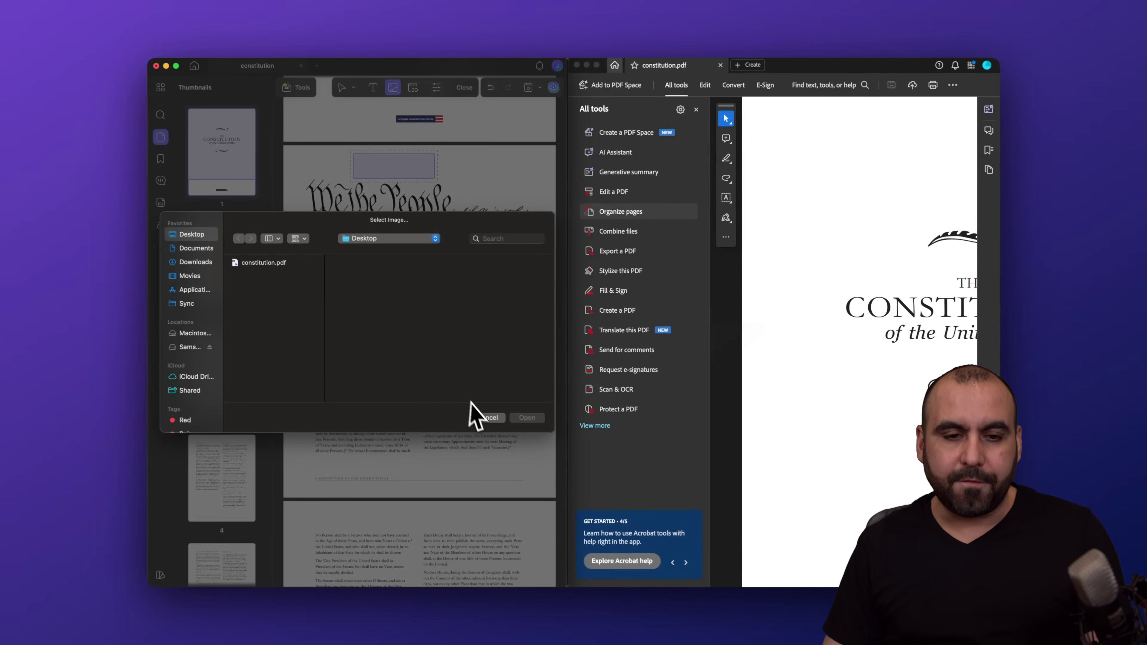
pyautogui.click(482, 417)
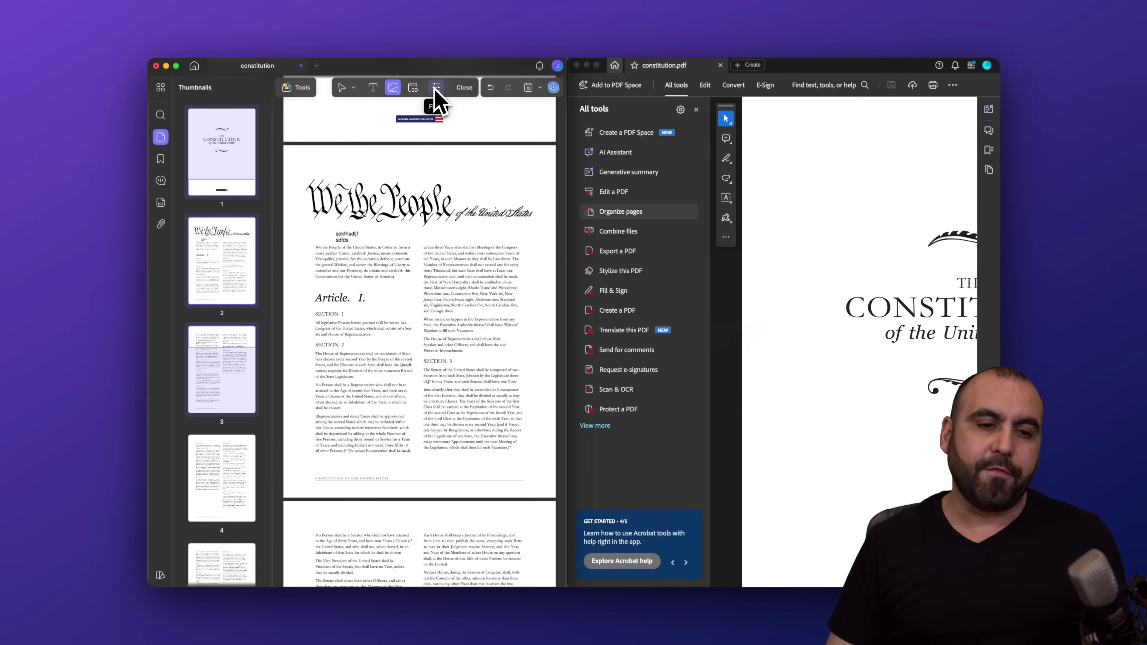
# - Add a text field, a check box and a radio button side by side on page 2 in Form mode
pyautogui.click(298, 88)
pyautogui.click(372, 139)
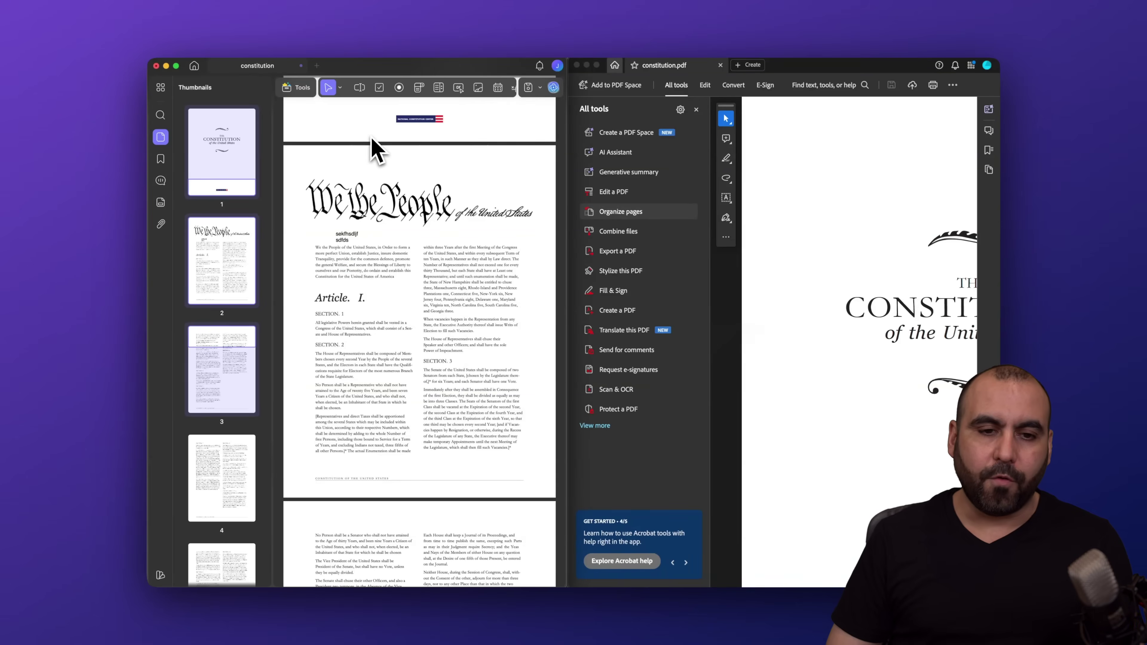
pyautogui.click(359, 88)
pyautogui.click(404, 161)
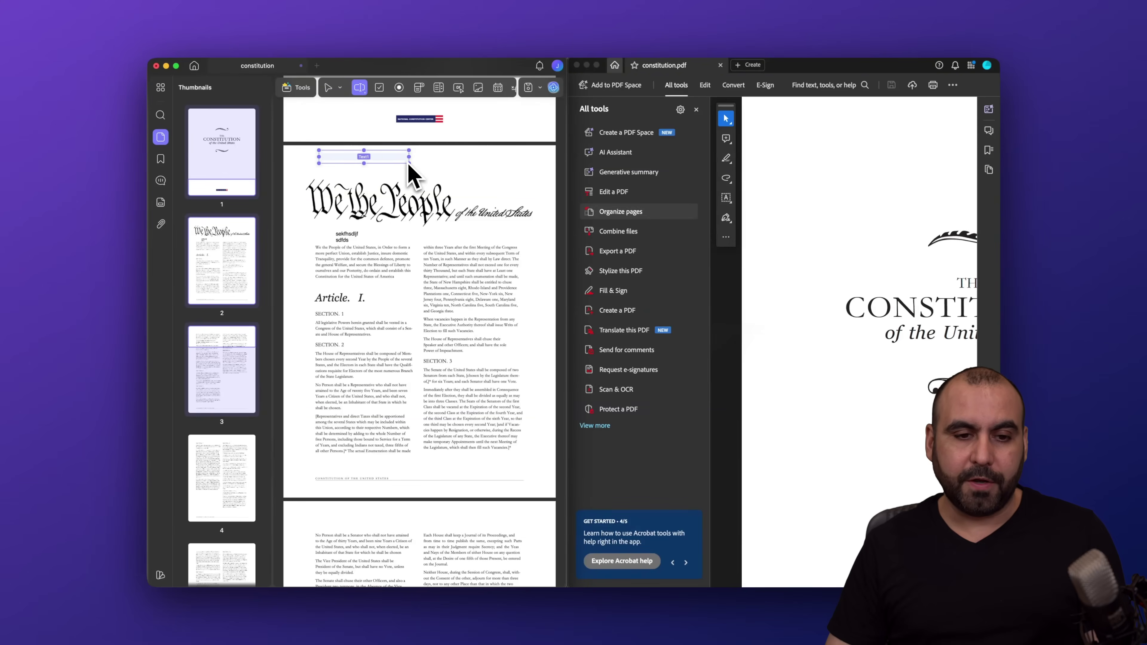
pyautogui.click(380, 90)
pyautogui.click(462, 159)
pyautogui.click(397, 90)
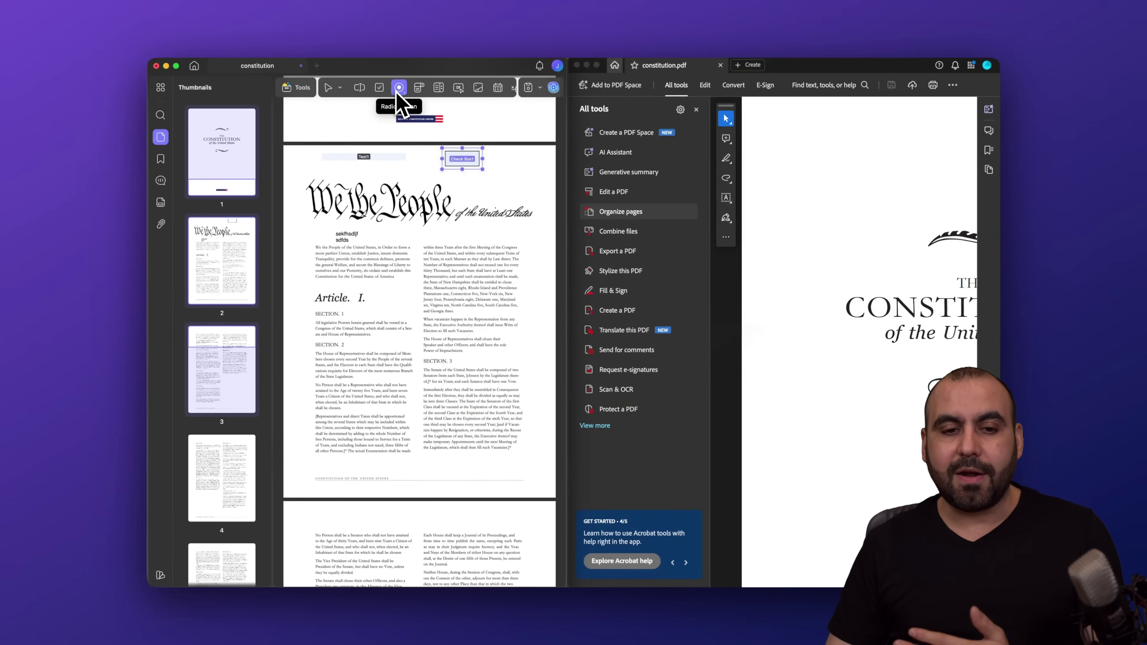
pyautogui.click(504, 171)
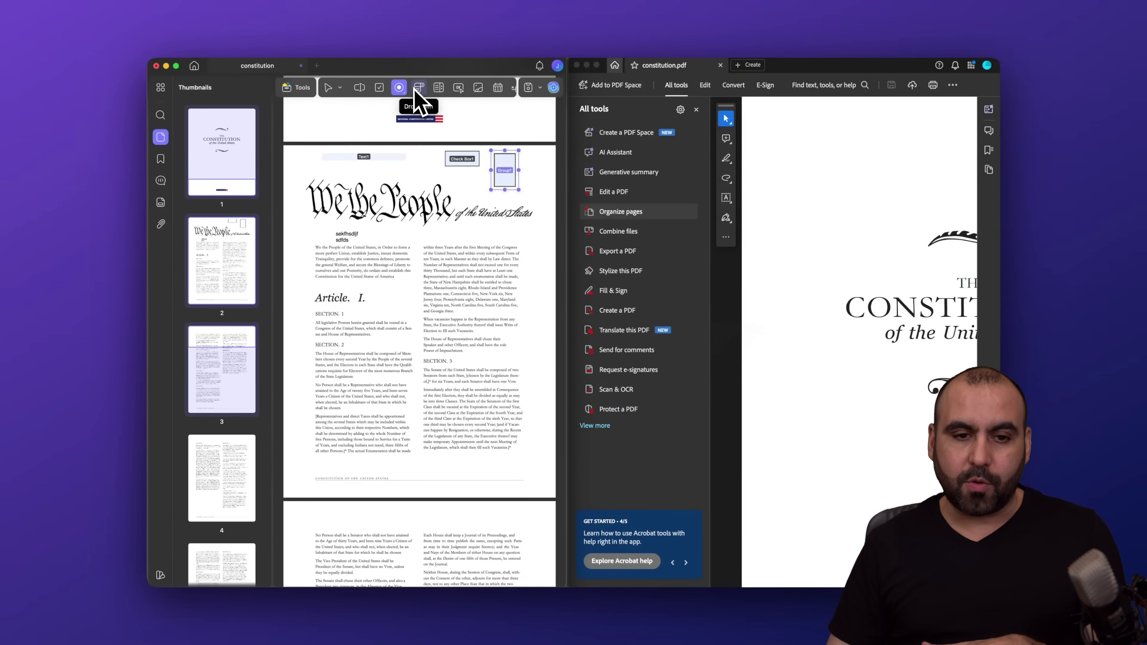
pyautogui.hscroll(2, 496, 90)
pyautogui.hscroll(-2, 497, 89)
# - Redact the text at the top of page 2's right column with a black box
pyautogui.click(299, 93)
pyautogui.click(372, 88)
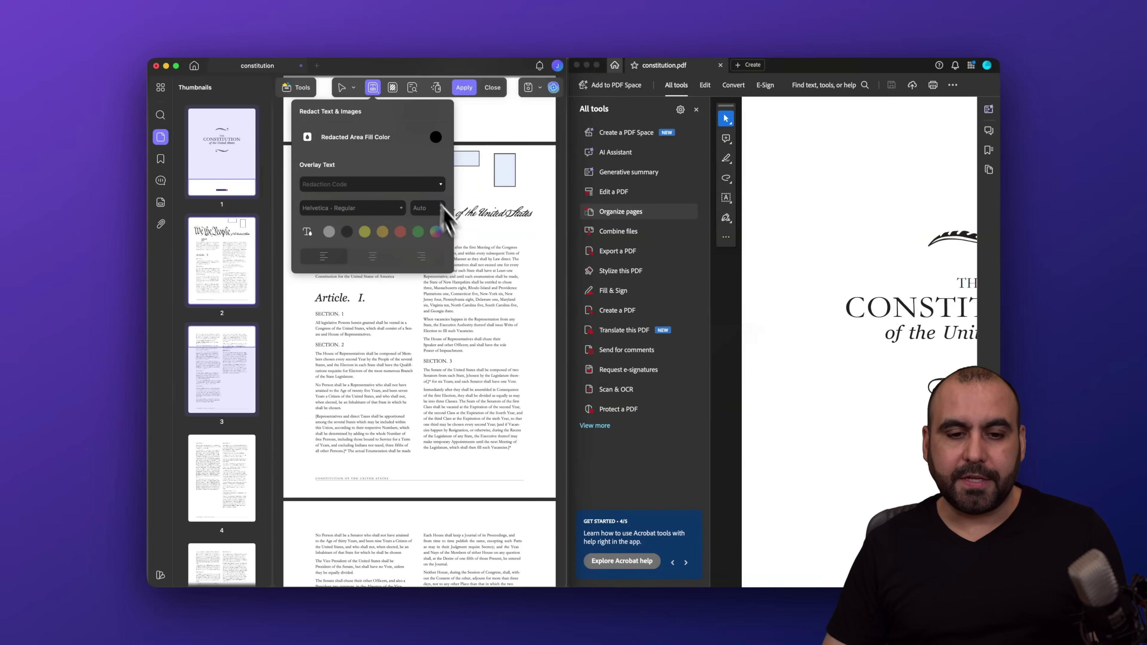
pyautogui.click(453, 262)
pyautogui.moveTo(435, 244); pyautogui.dragTo(501, 269)
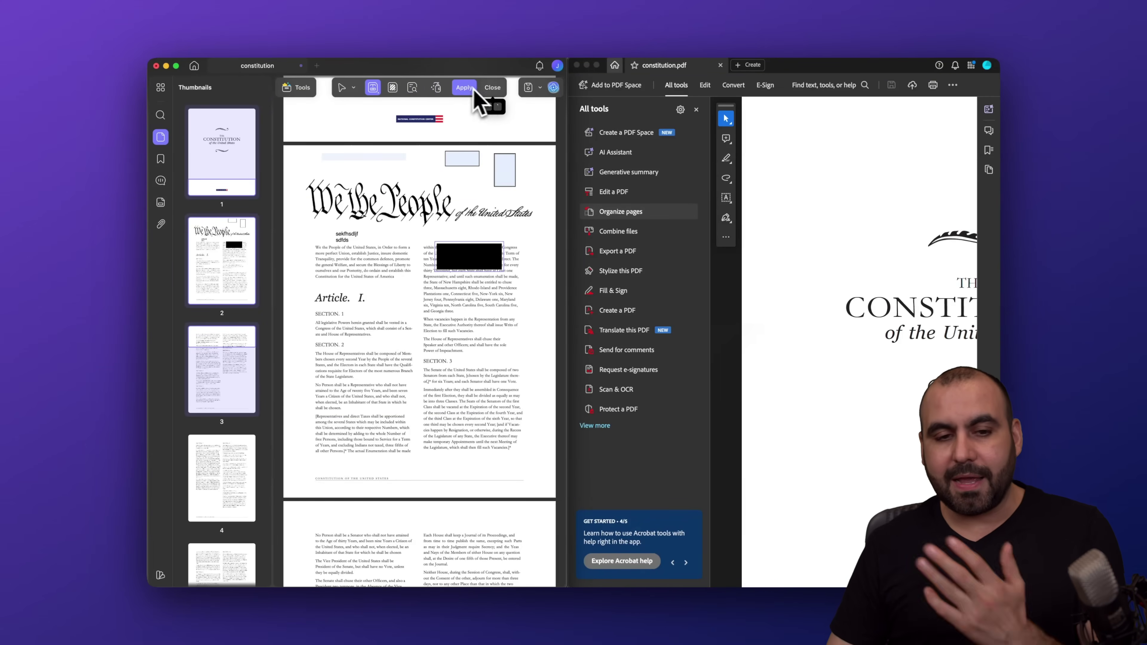
pyautogui.click(485, 88)
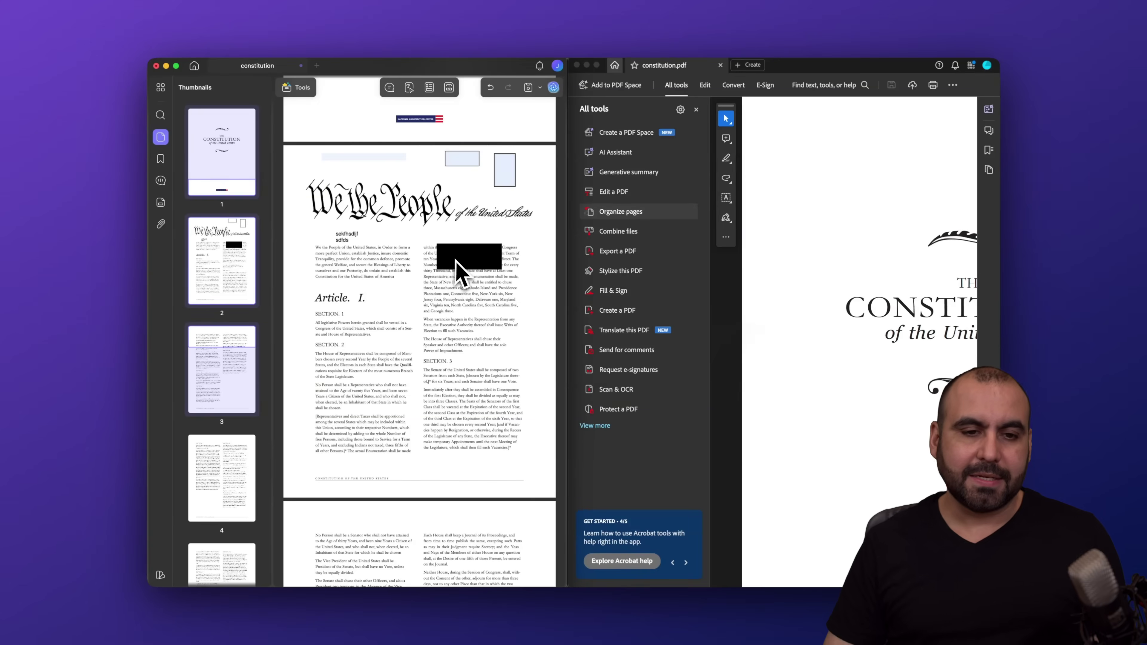
# - Dismiss UPDF's tools list and bring the Acrobat window forward
pyautogui.click(298, 88)
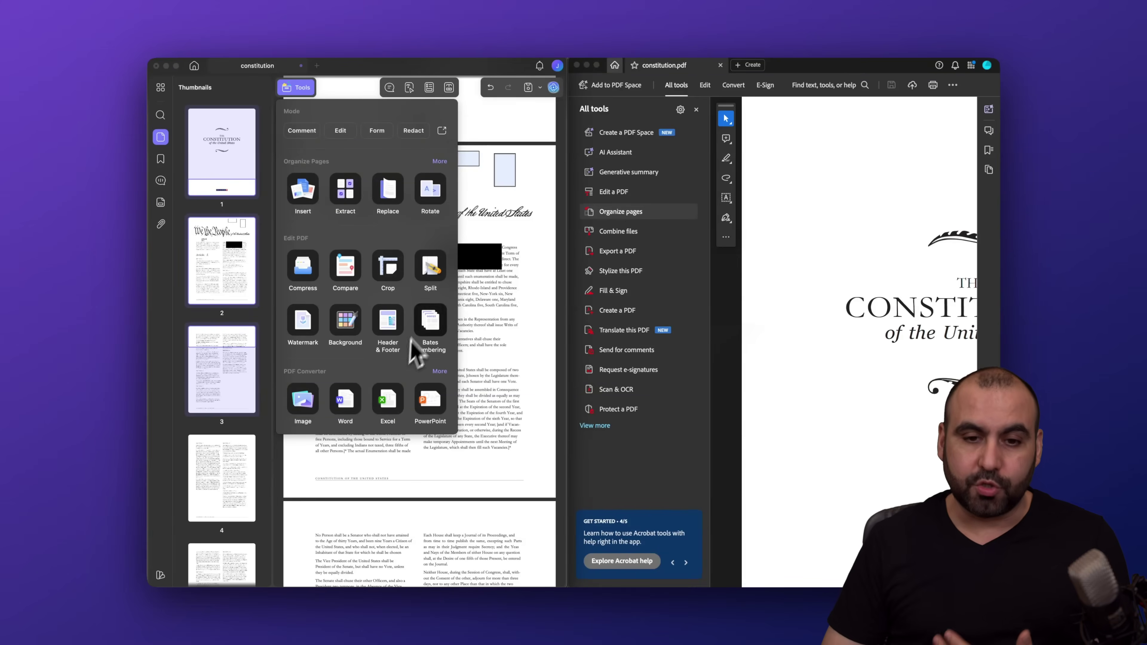
pyautogui.click(505, 237)
pyautogui.click(833, 252)
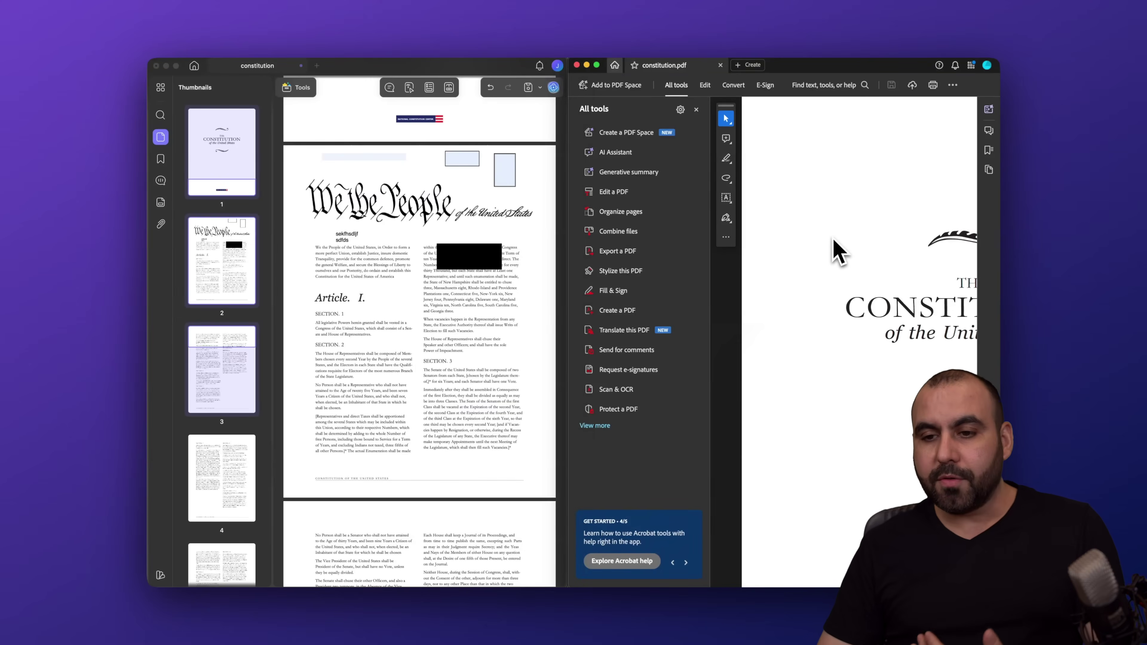
# - Open Acrobat's Edit a PDF tools and select page 2's left text column for editing
pyautogui.moveTo(569, 178); pyautogui.dragTo(563, 278)
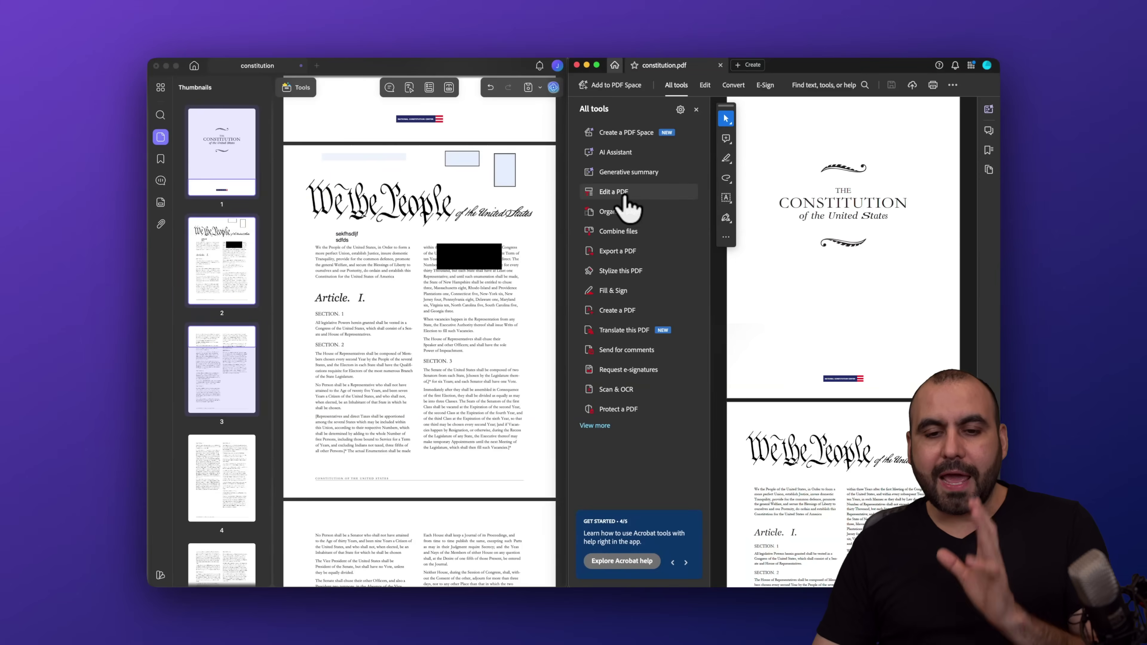
pyautogui.click(613, 192)
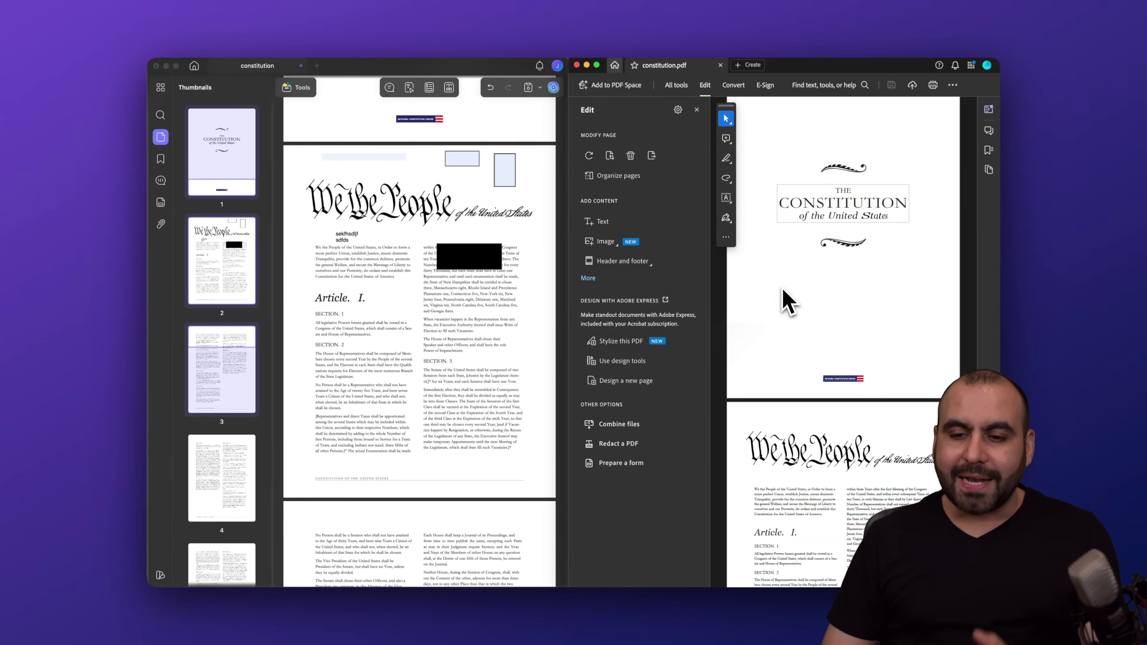
pyautogui.scroll(-8, 822, 289)
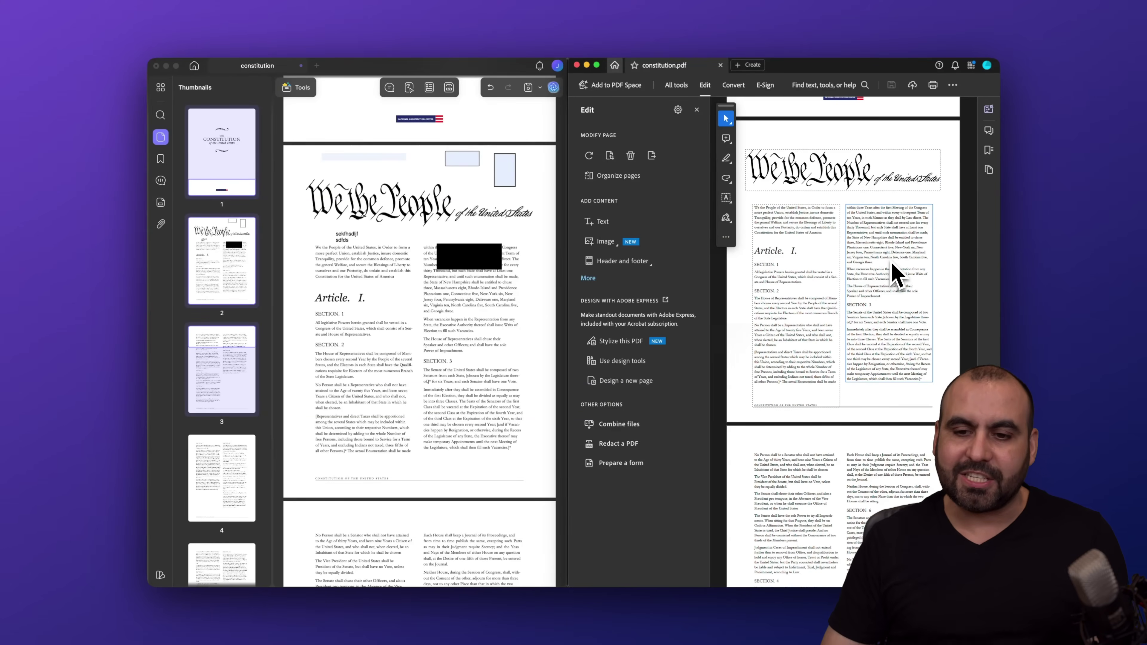
pyautogui.click(793, 217)
pyautogui.click(794, 217)
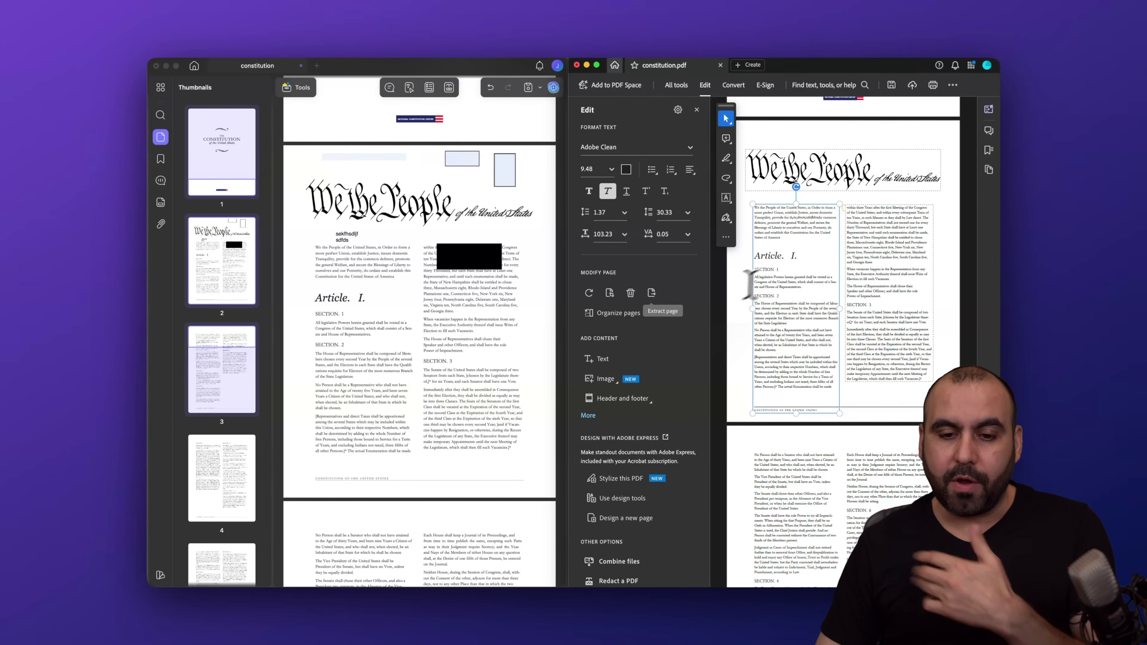
# - Add a new text box reading 'kdoeskl' at the top of the page above the heading
pyautogui.click(602, 360)
pyautogui.click(803, 245)
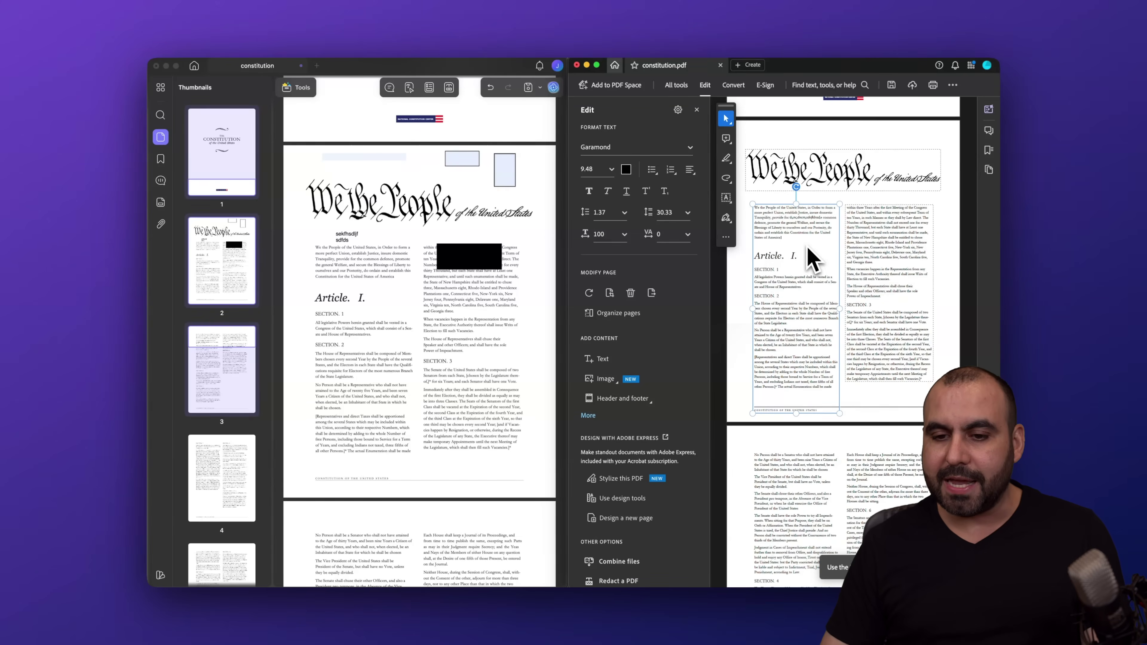
pyautogui.click(824, 197)
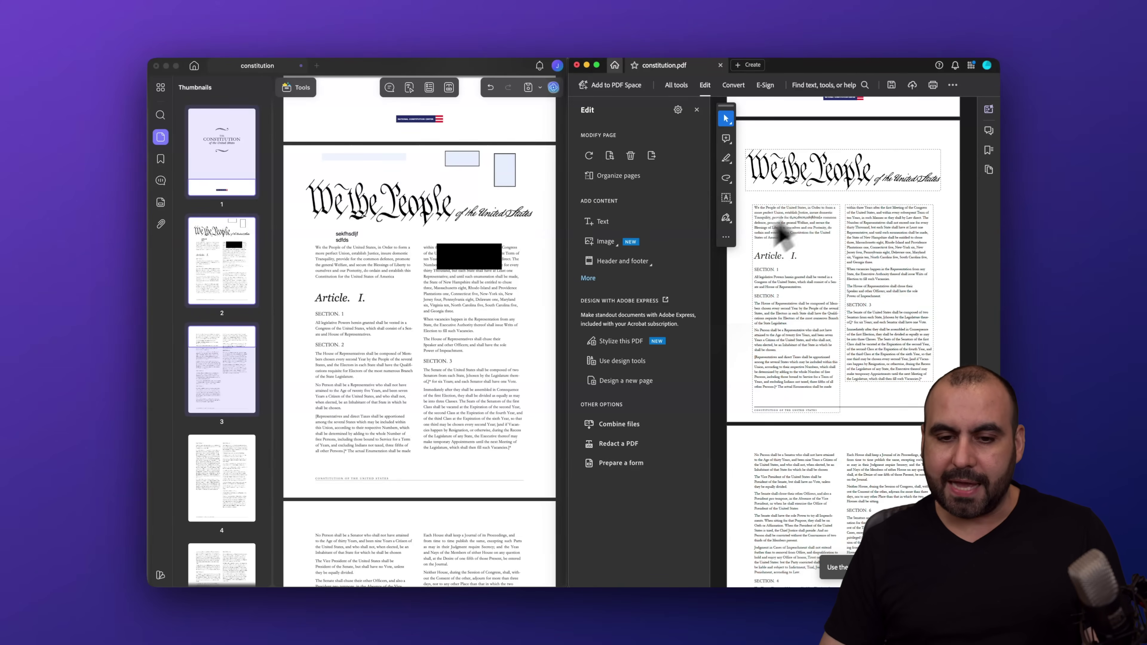
pyautogui.click(601, 221)
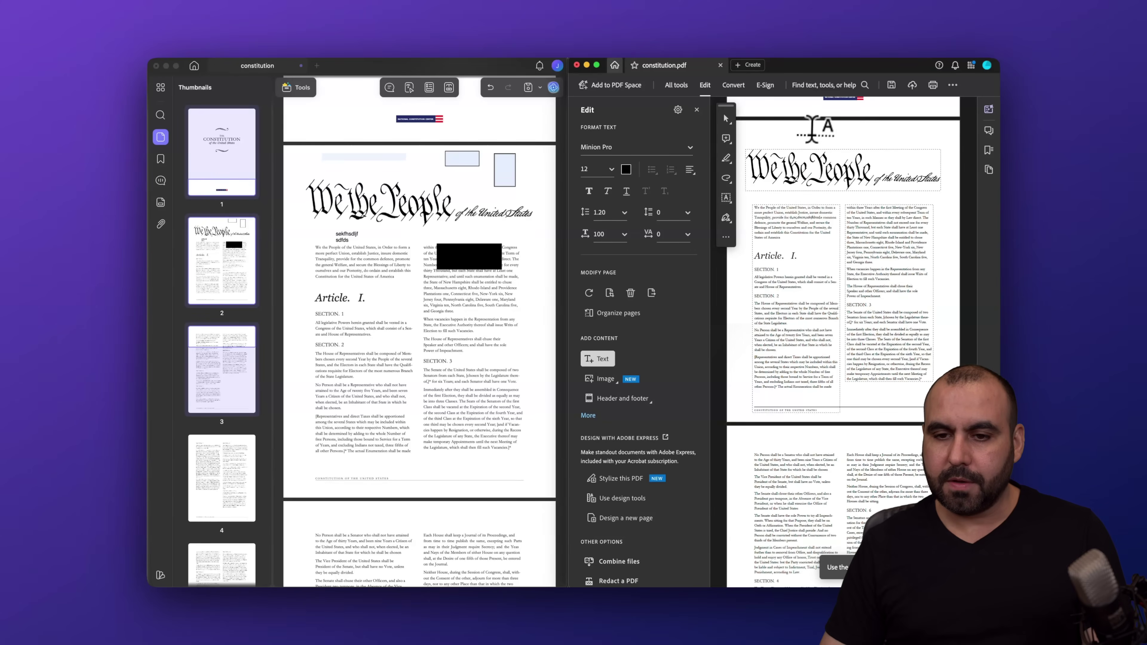
pyautogui.write('kdoeskl')
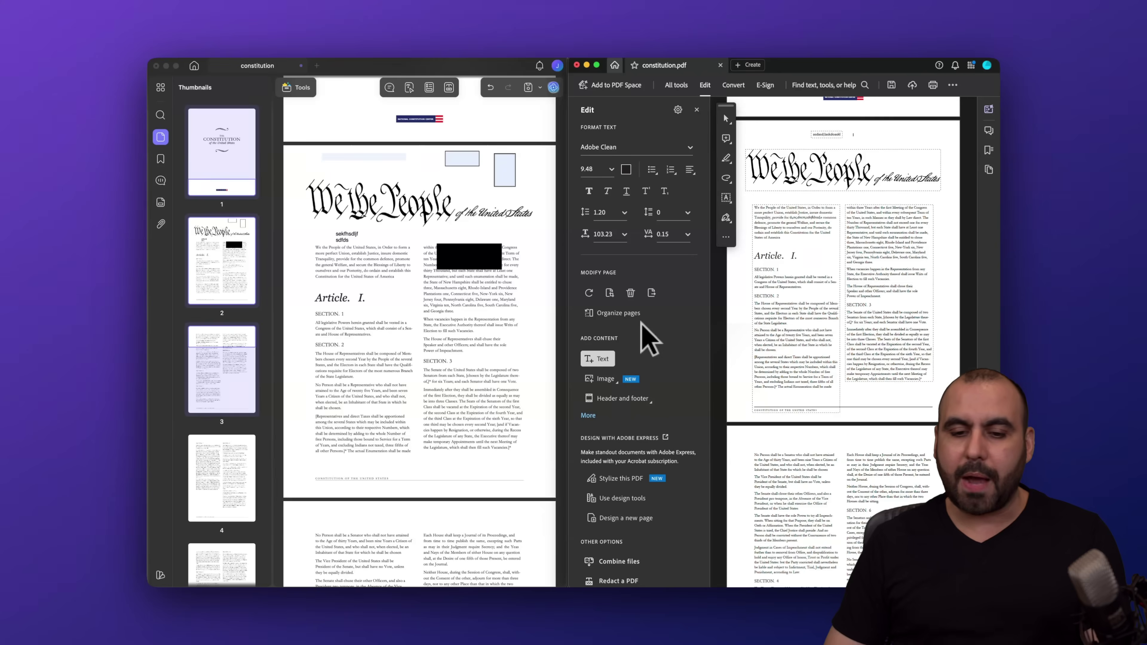
pyautogui.click(605, 380)
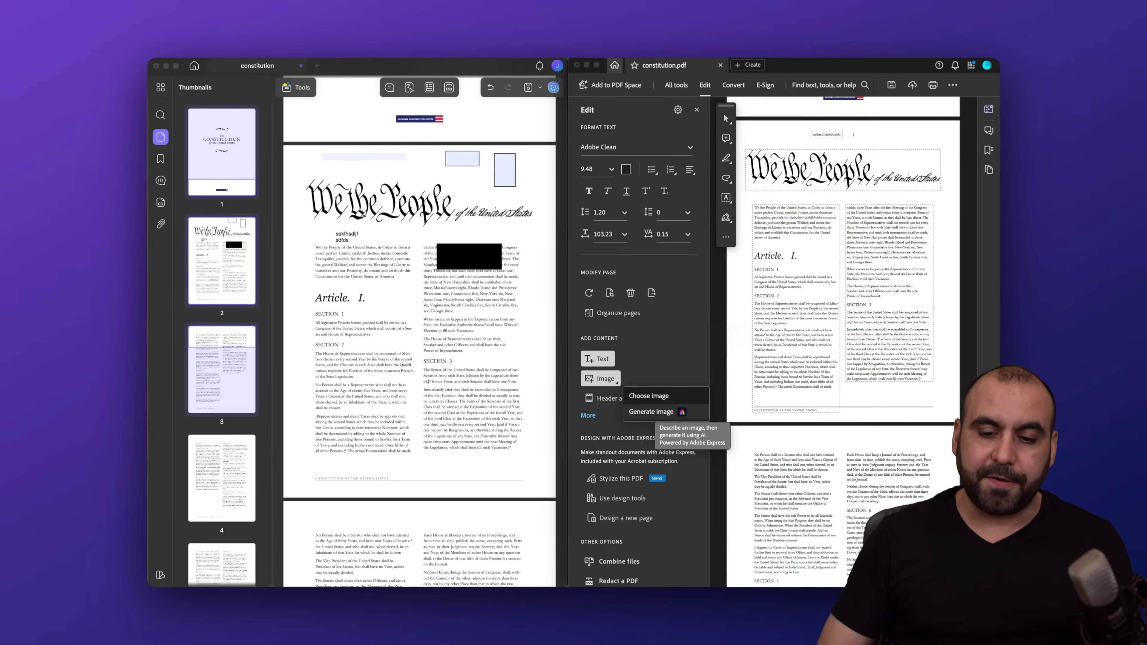
pyautogui.click(658, 412)
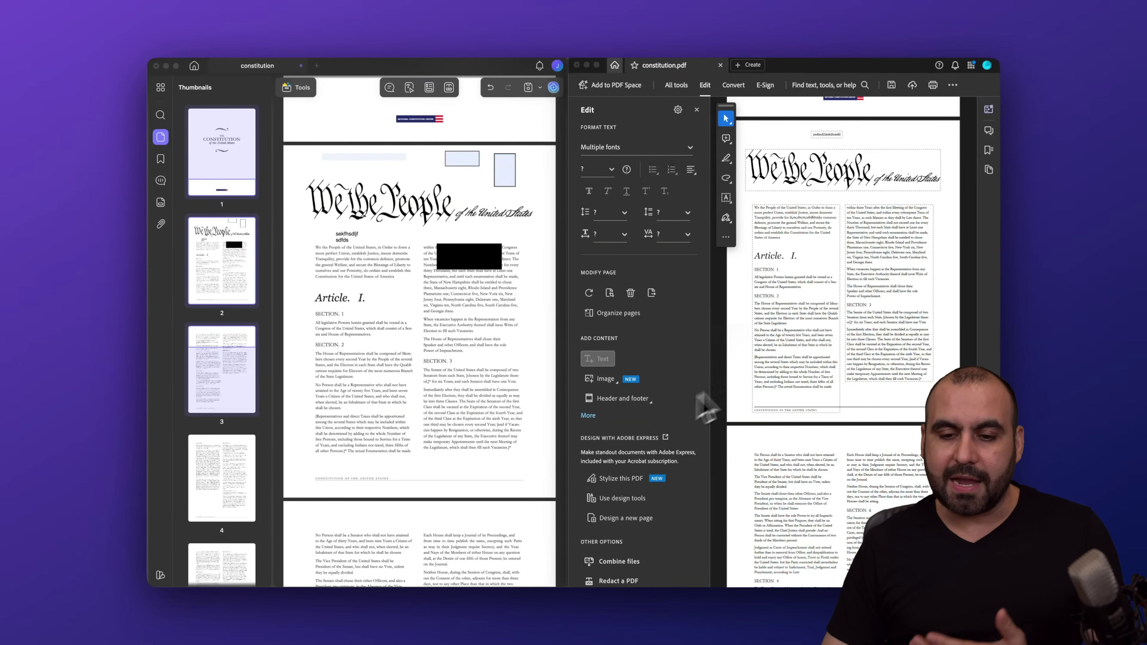
pyautogui.click(777, 341)
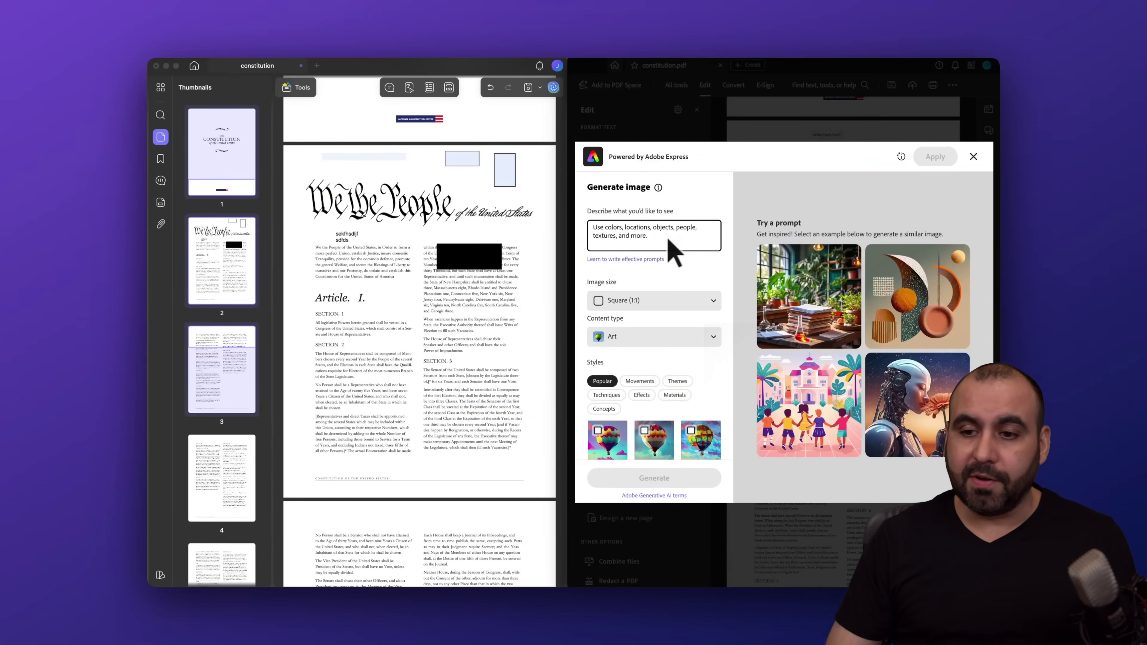
pyautogui.click(971, 157)
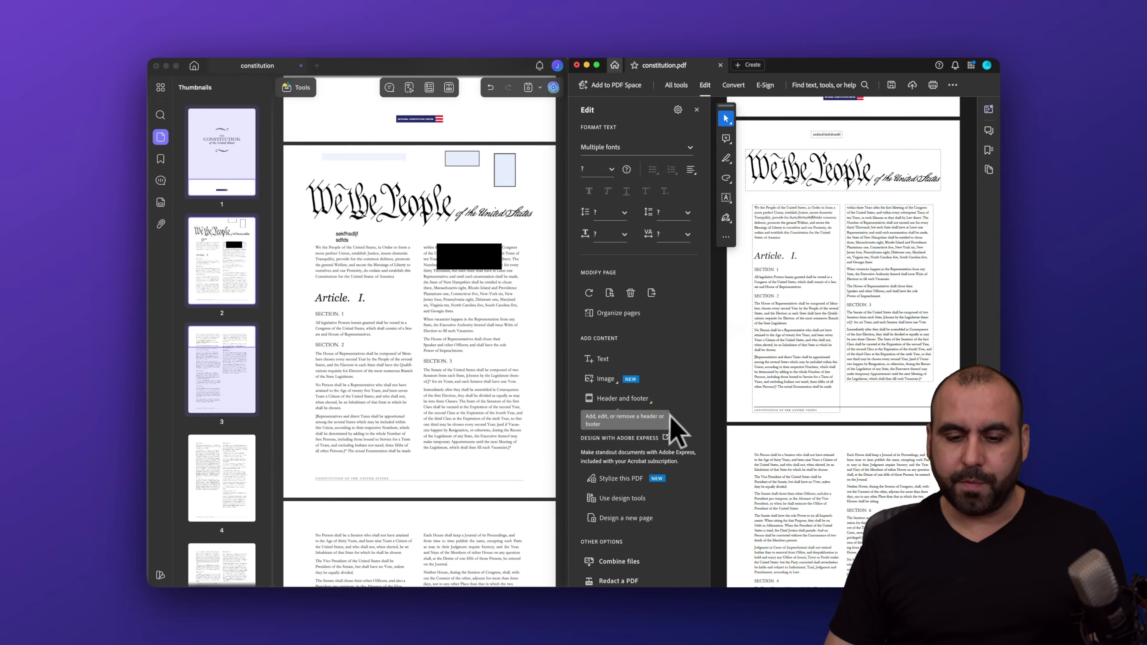
pyautogui.scroll(-5, 678, 435)
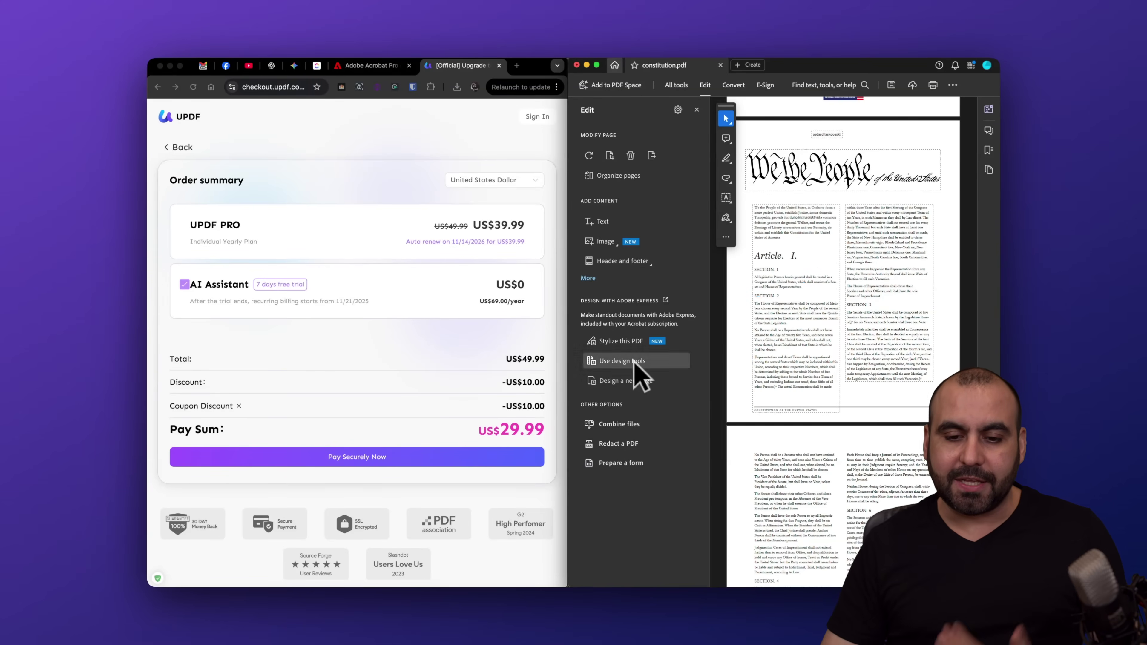
# - Launch Adobe Express via Use design tools, close its tab, and bring UPDF forward
pyautogui.click(605, 361)
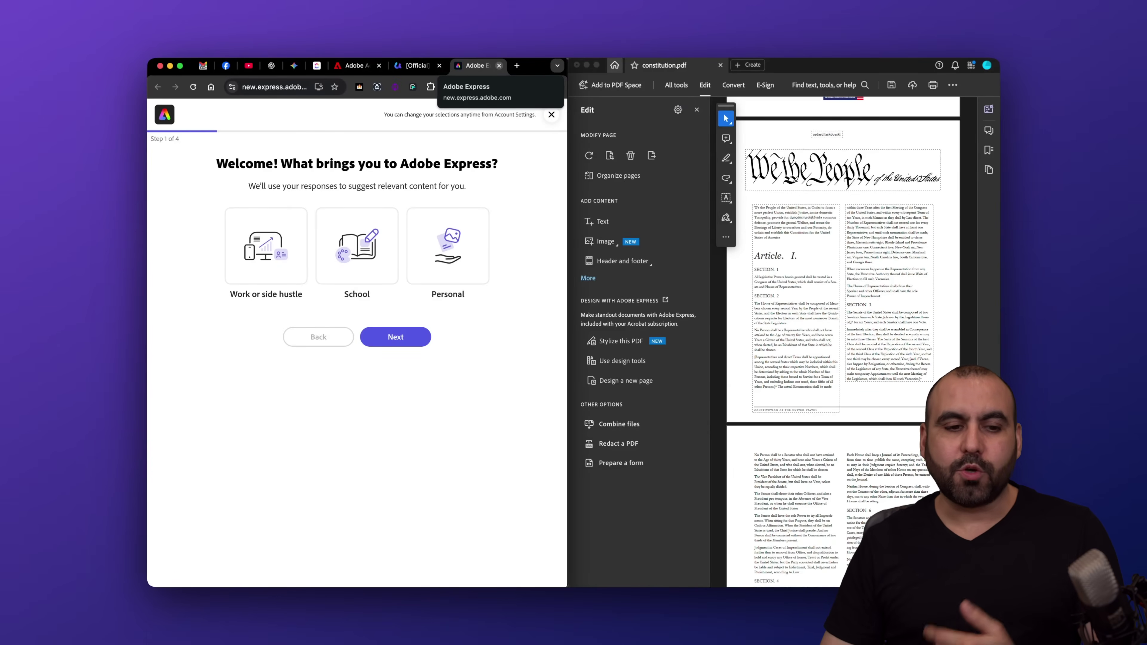
pyautogui.click(499, 66)
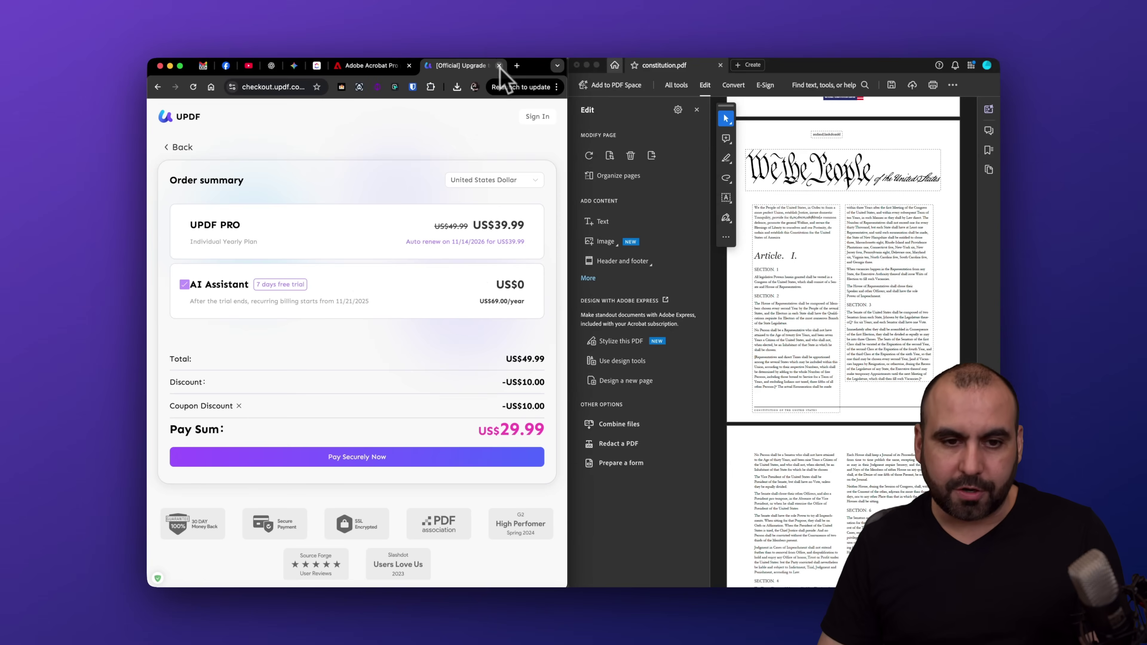
pyautogui.hotkey('ctrl', 'Up')
pyautogui.click(399, 265)
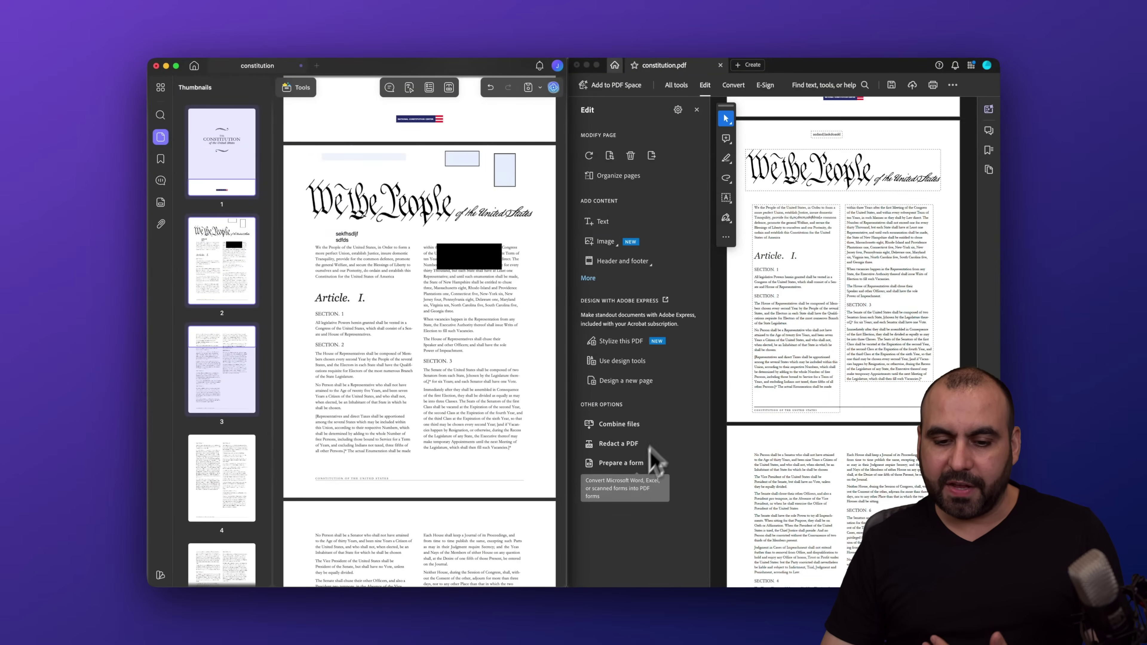
# - Open and close Acrobat's Prepare a form page, then turn on the Comment tool
pyautogui.click(628, 478)
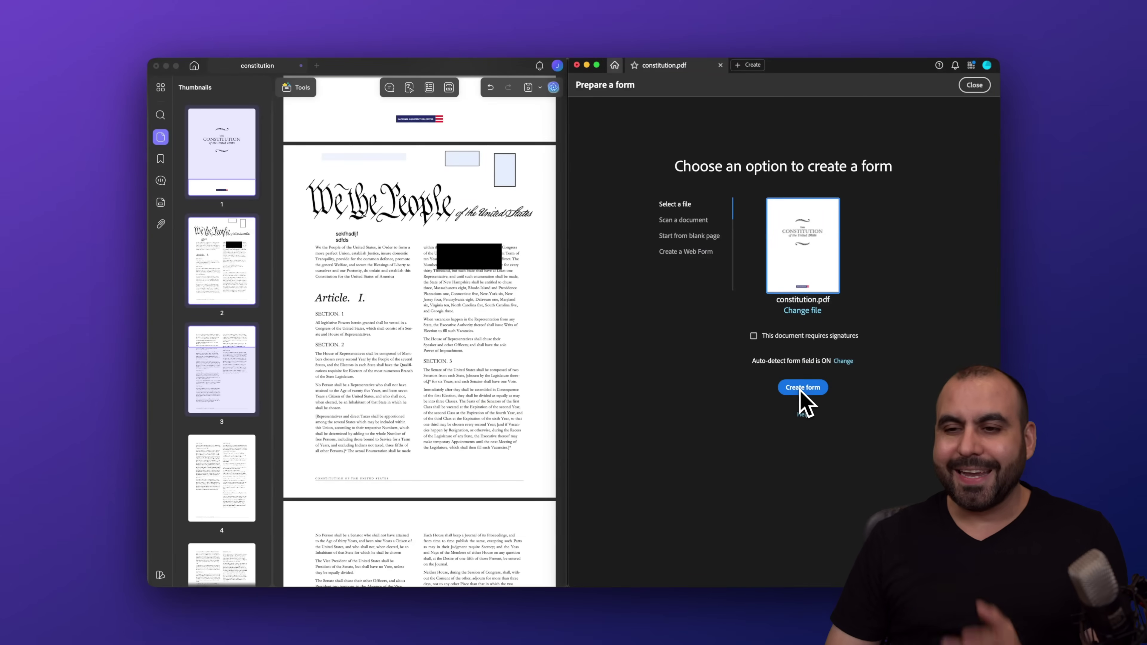
pyautogui.click(974, 85)
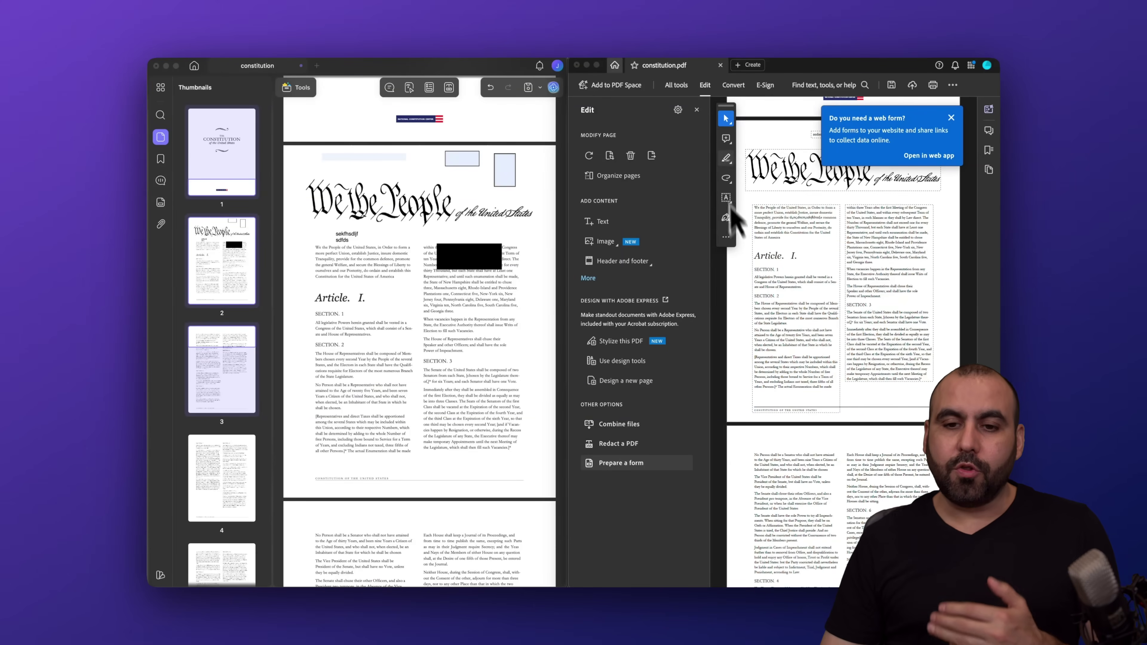
pyautogui.click(725, 138)
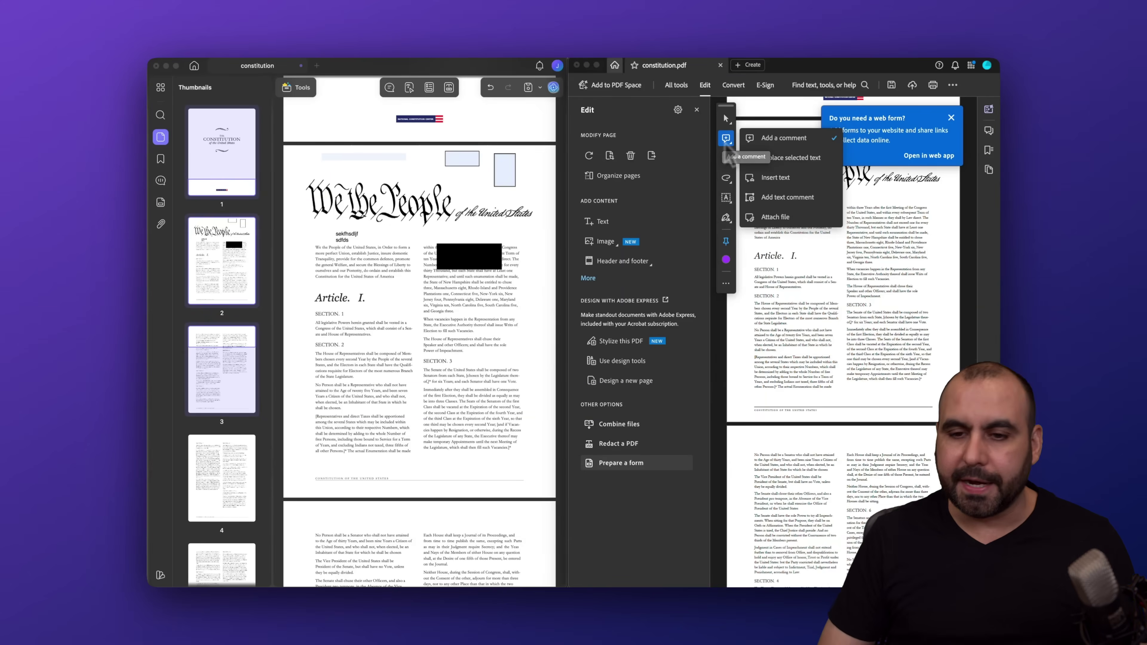
# - Post a 'TEST' comment near the Article I heading
pyautogui.click(777, 252)
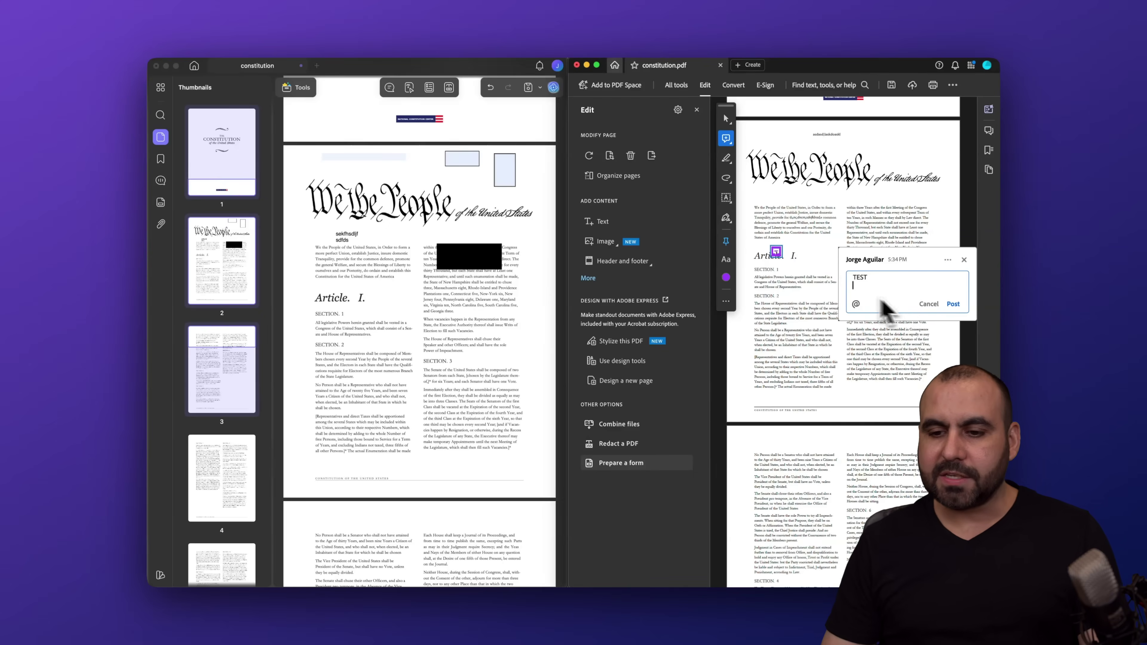
pyautogui.click(801, 224)
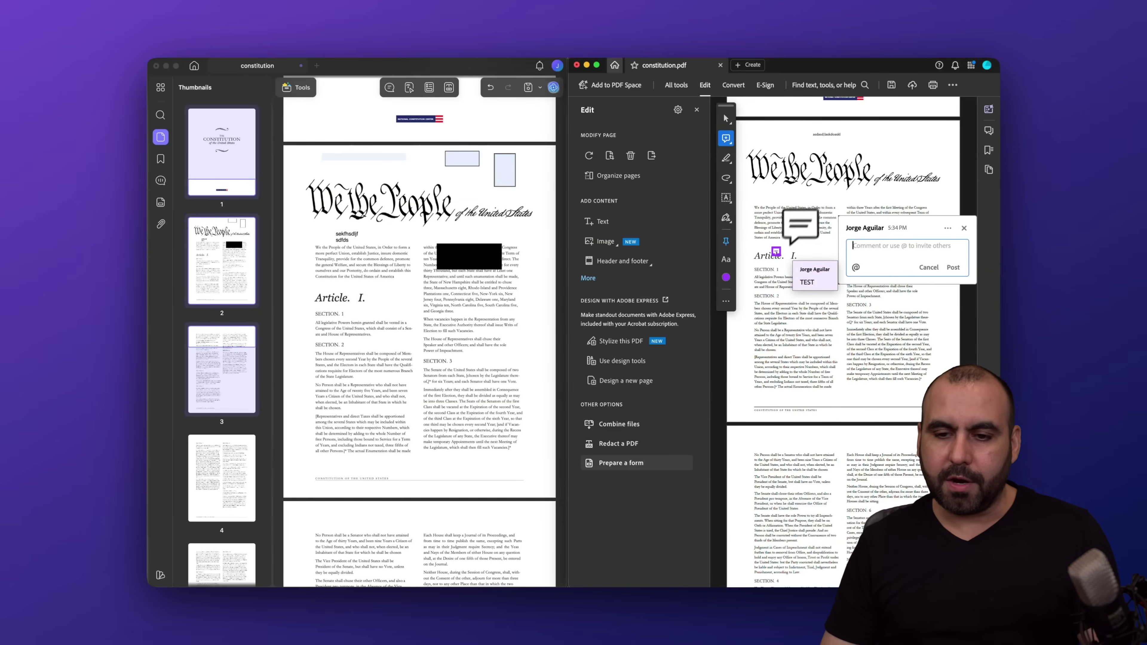
pyautogui.click(801, 224)
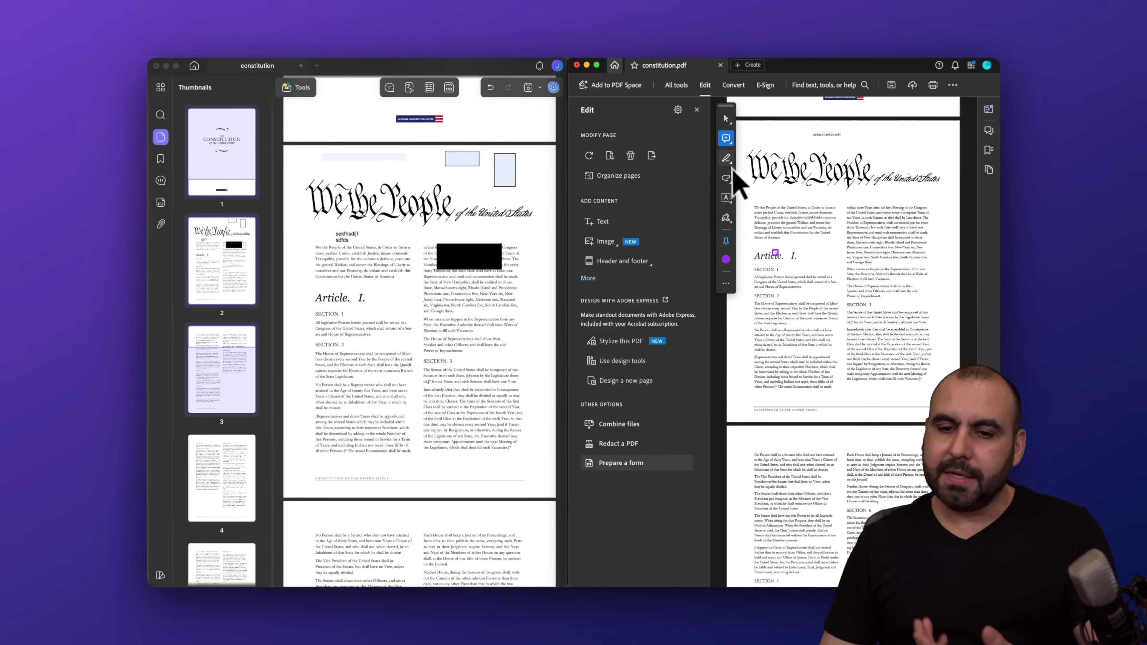
# - Mark four lines of the right column for text replacement
pyautogui.click(727, 139)
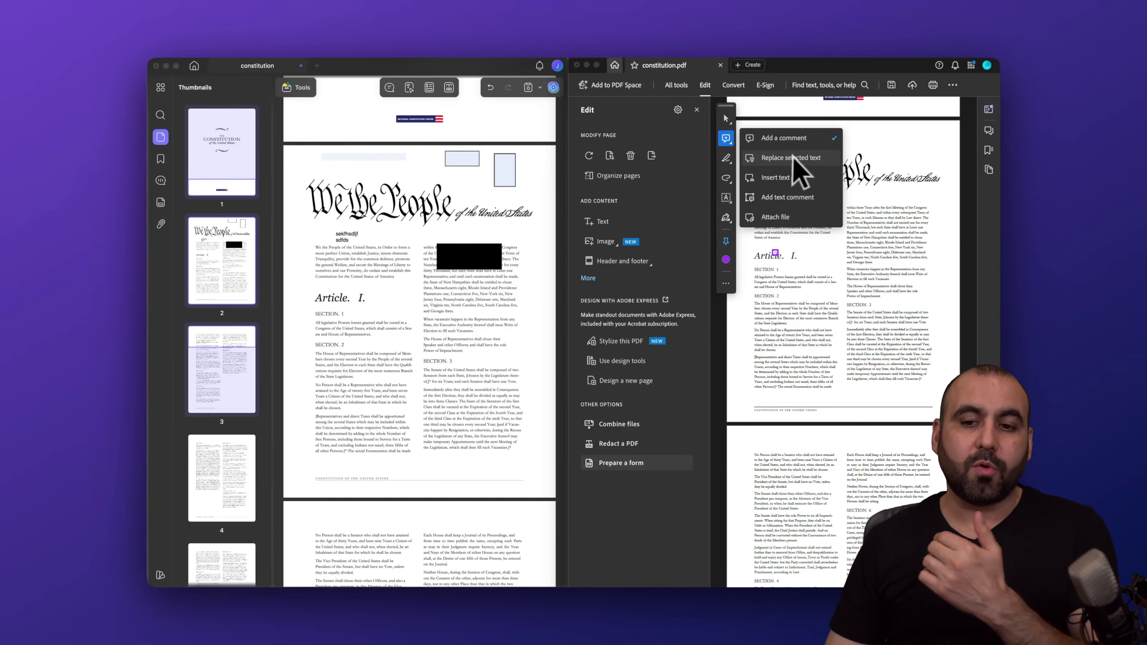
pyautogui.click(814, 157)
pyautogui.moveTo(852, 218); pyautogui.dragTo(906, 226)
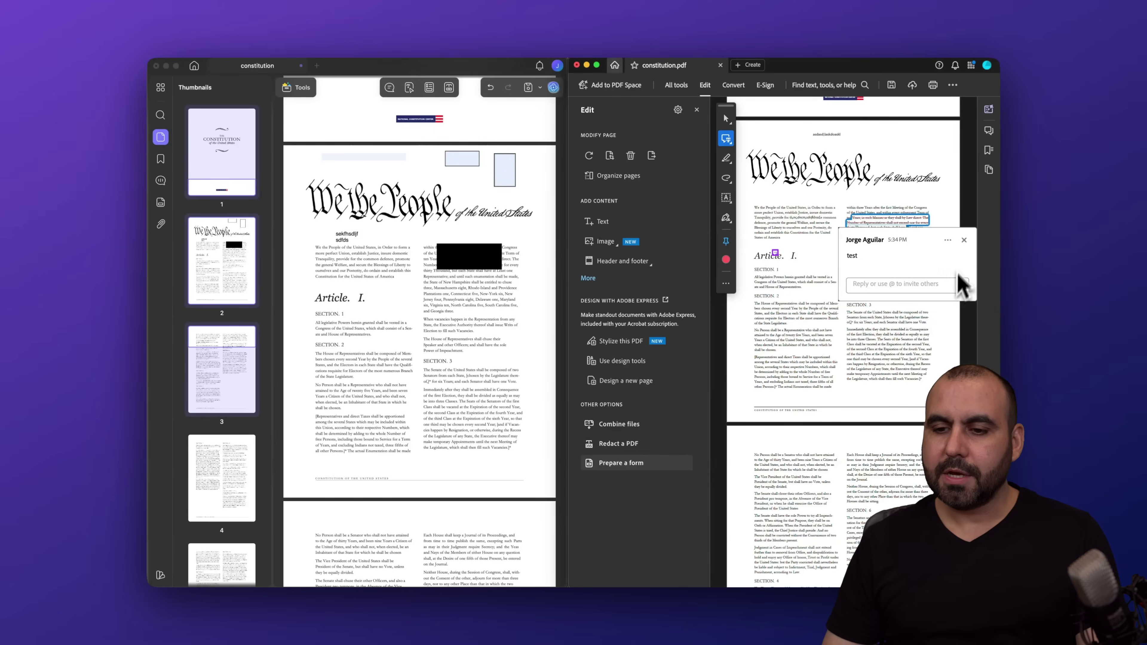
pyautogui.click(964, 240)
# - Show the Highlight, Underline and Strikethrough markup options
pyautogui.click(725, 139)
pyautogui.click(725, 139)
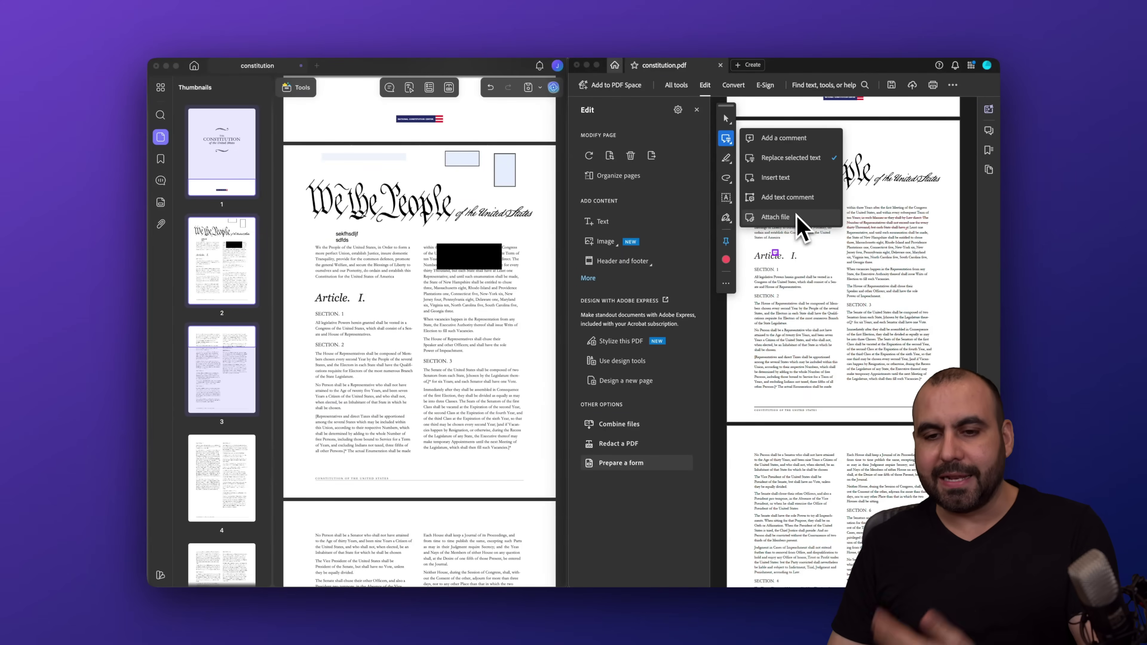
pyautogui.click(727, 158)
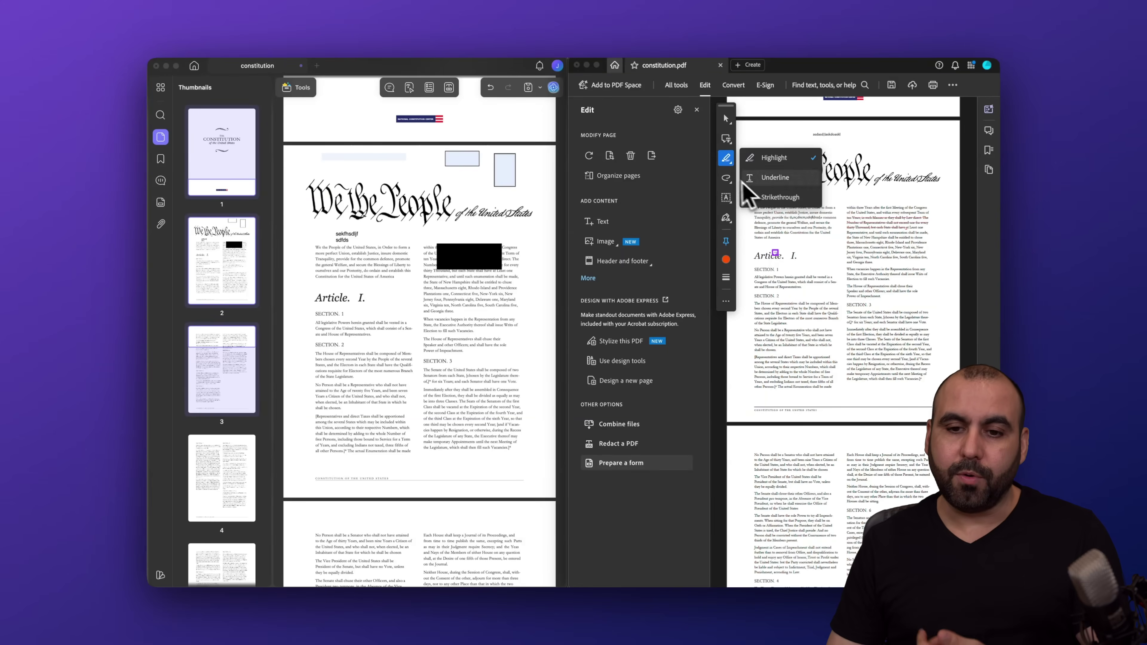
# - Browse Acrobat's Draw, Type text and Sign tool options, trying freehand drawing
pyautogui.click(727, 178)
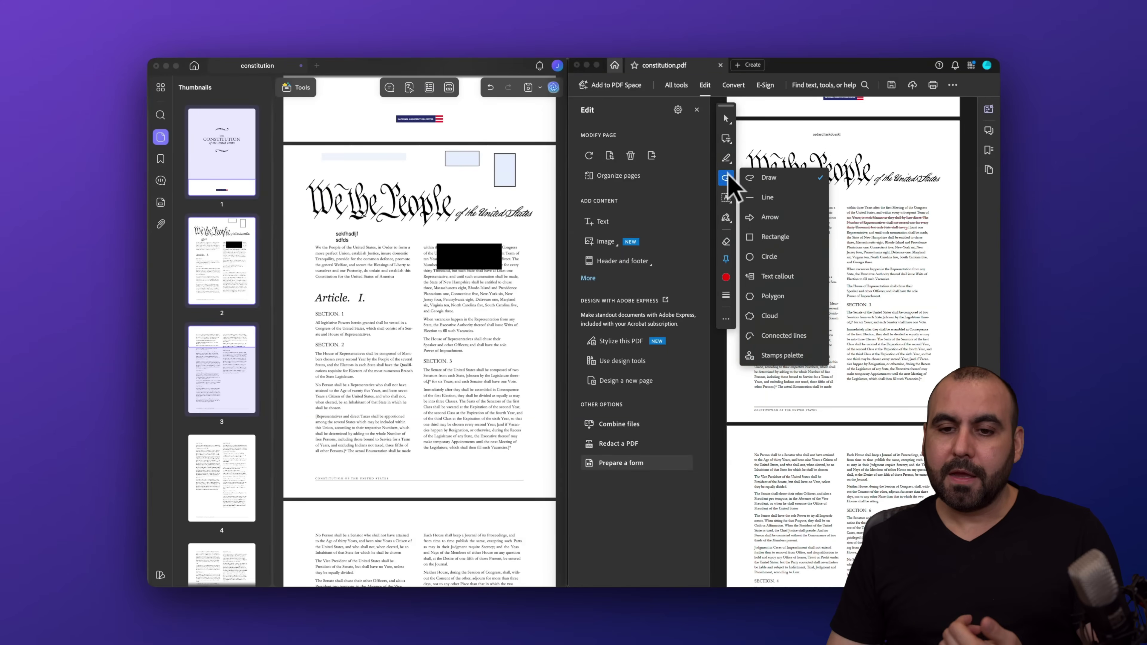
pyautogui.click(781, 178)
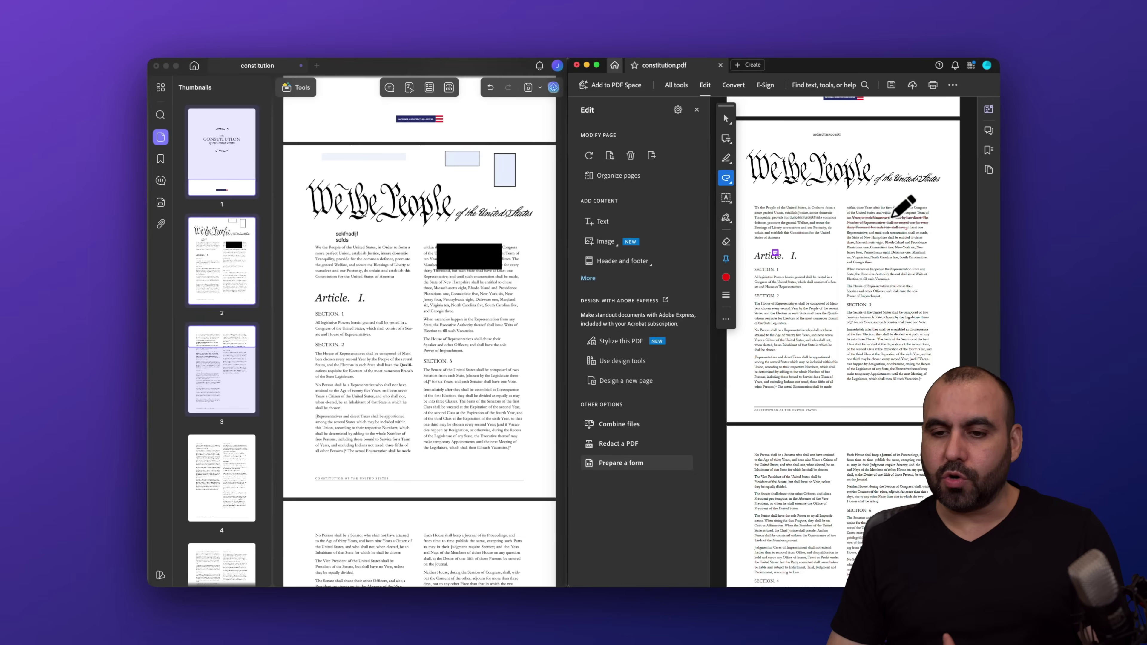
pyautogui.click(726, 178)
pyautogui.click(726, 178)
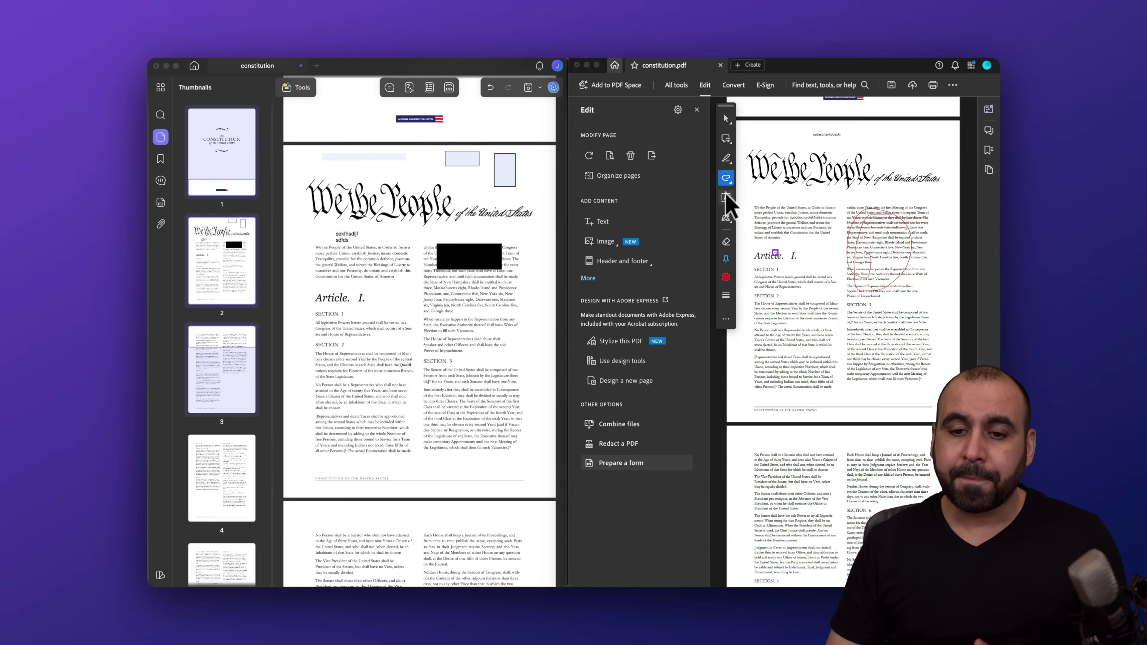
pyautogui.click(725, 197)
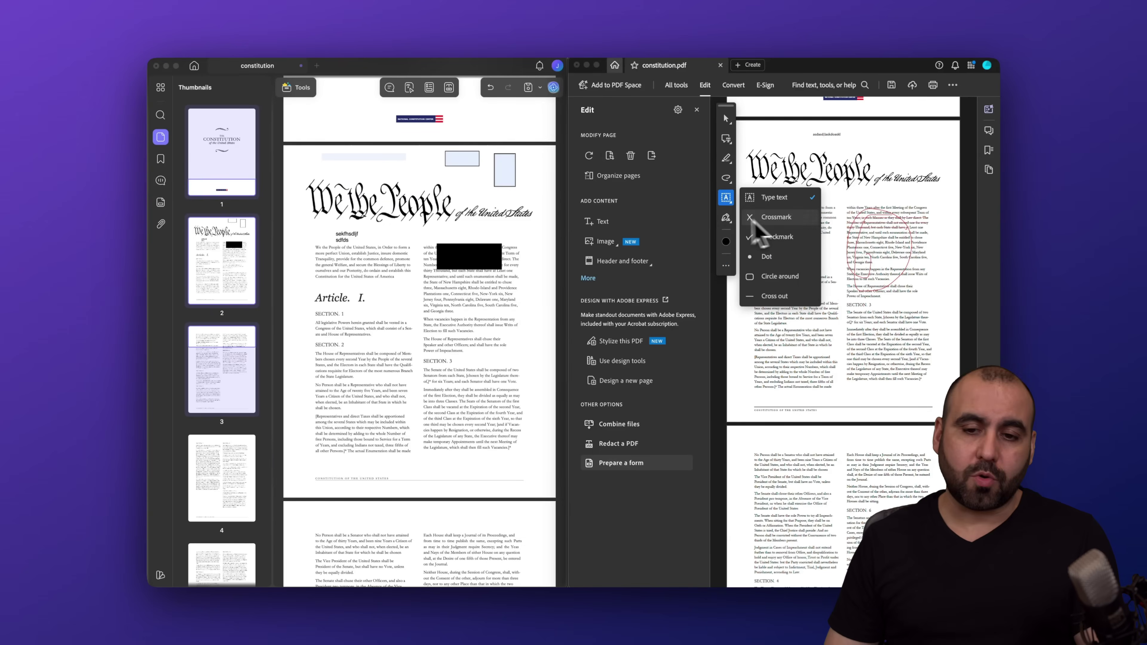
pyautogui.click(726, 219)
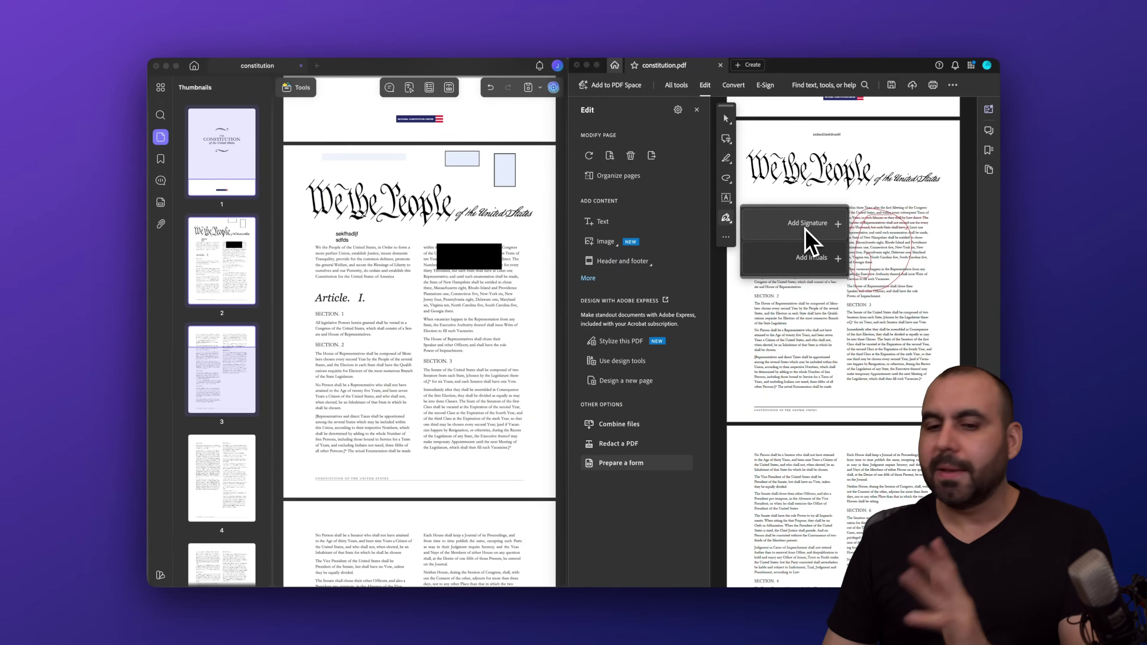
# - Replace Acrobat's Edit tools with the full All tools list
pyautogui.click(725, 237)
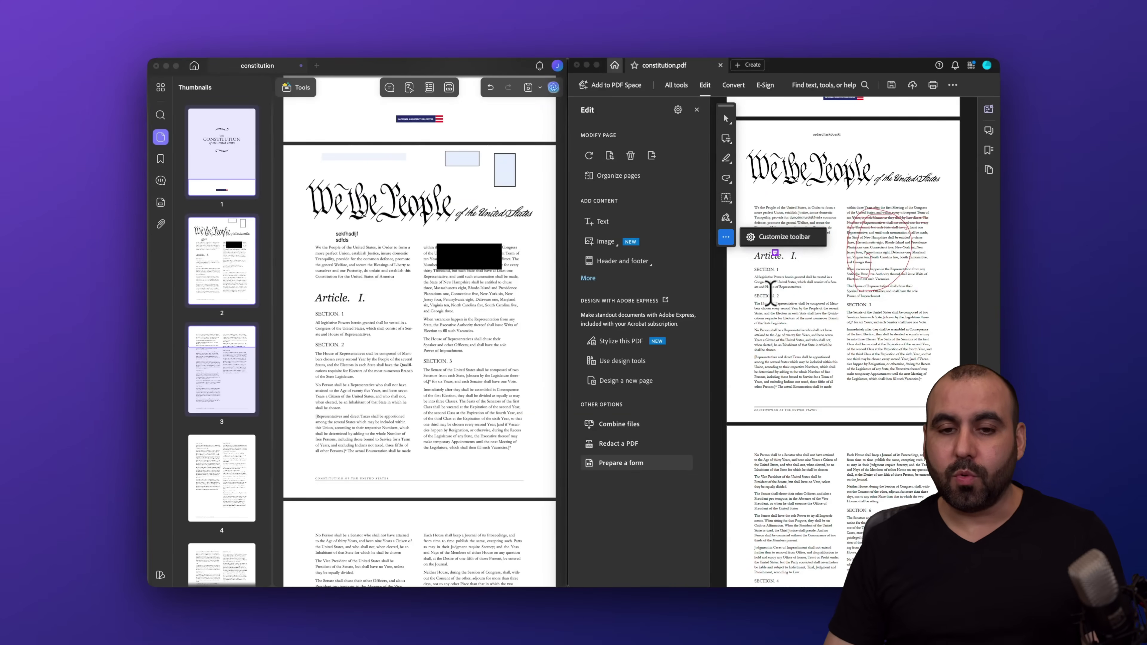
pyautogui.click(697, 109)
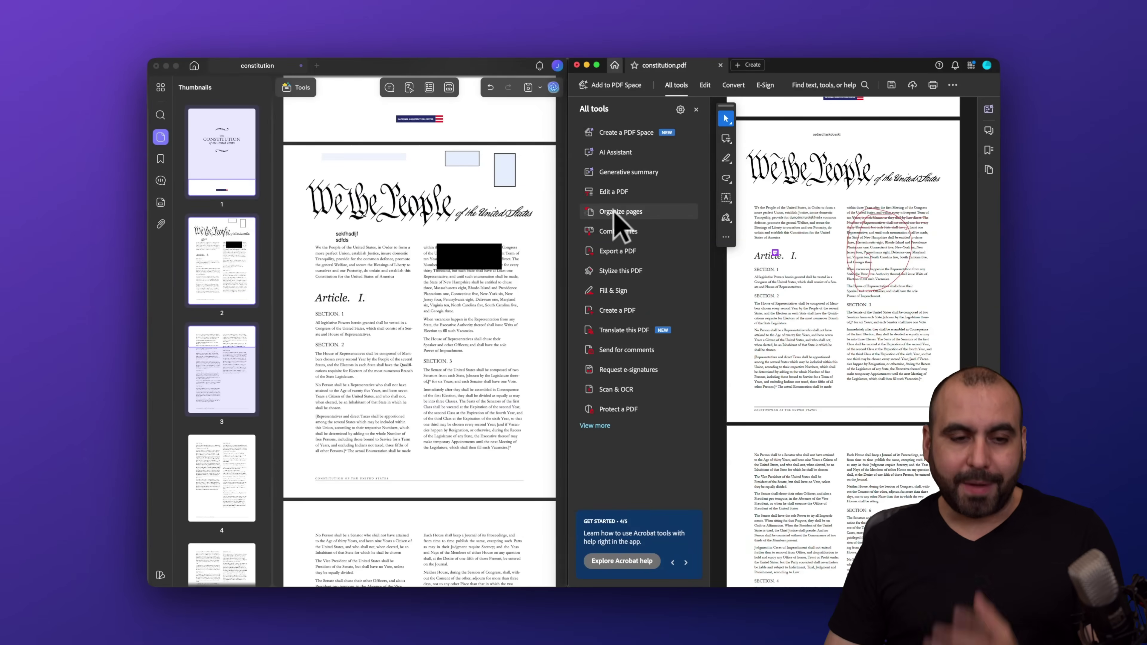
pyautogui.click(354, 194)
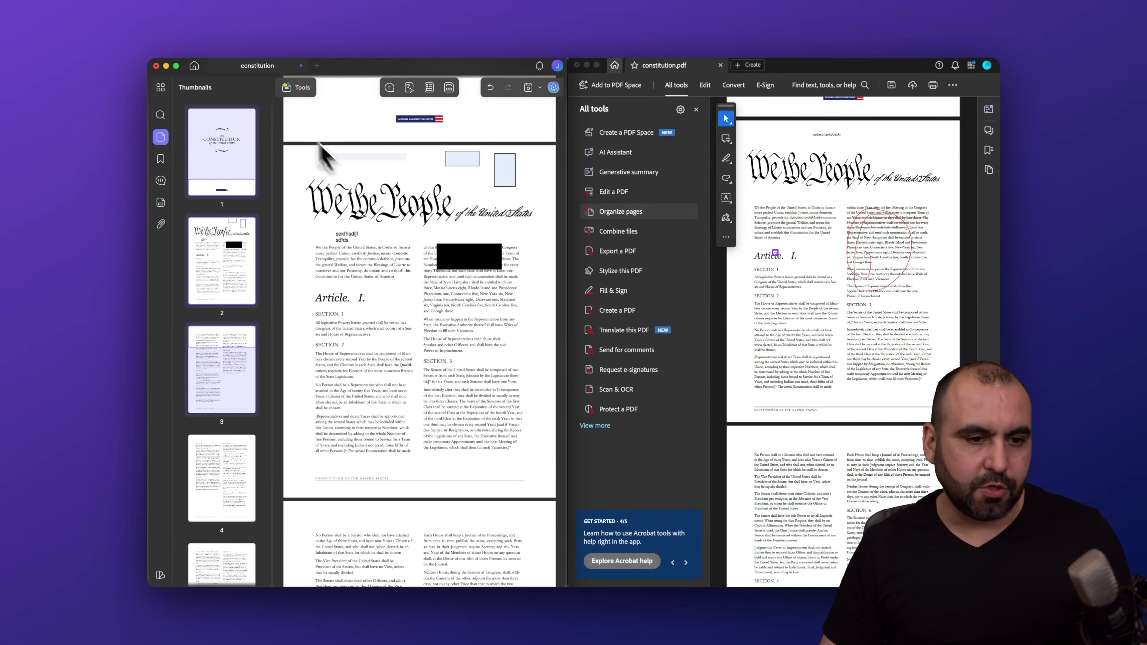
# - In UPDF's Organize Pages grid, move the Constitution cover page to fifth position
pyautogui.click(161, 87)
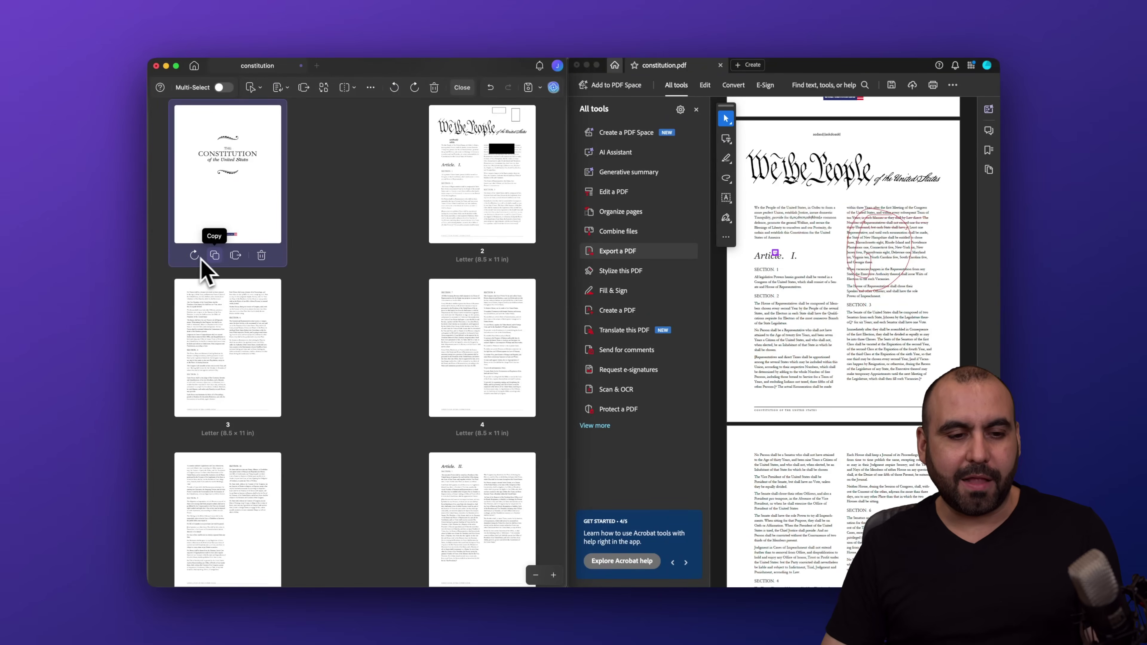
pyautogui.moveTo(227, 221); pyautogui.dragTo(237, 429)
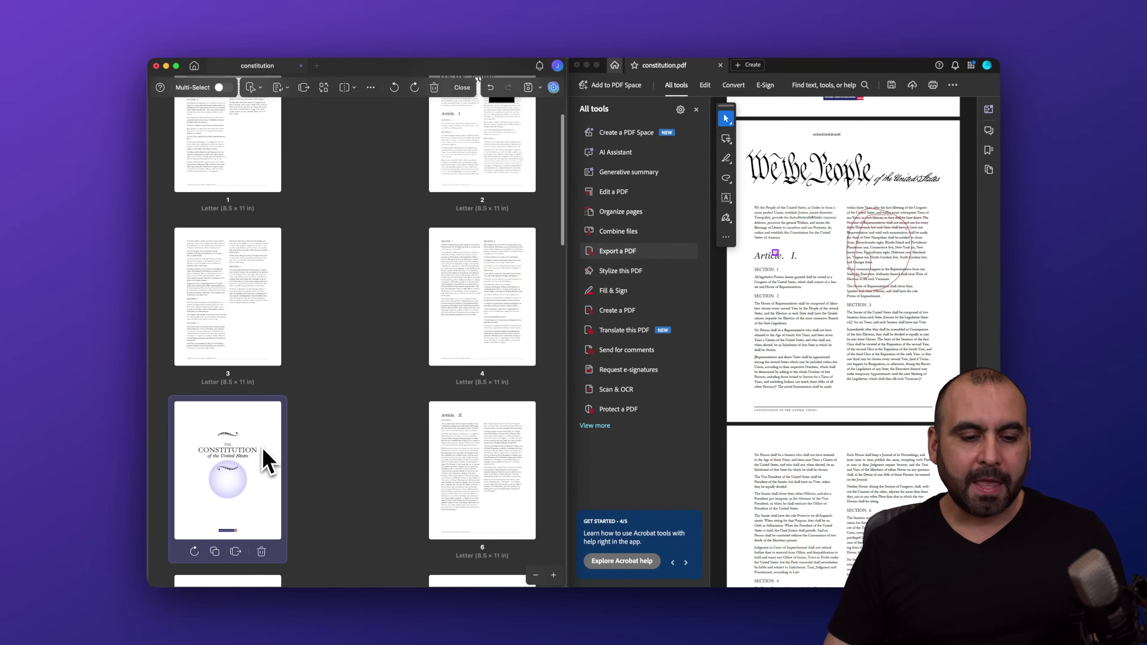
pyautogui.scroll(2, 264, 456)
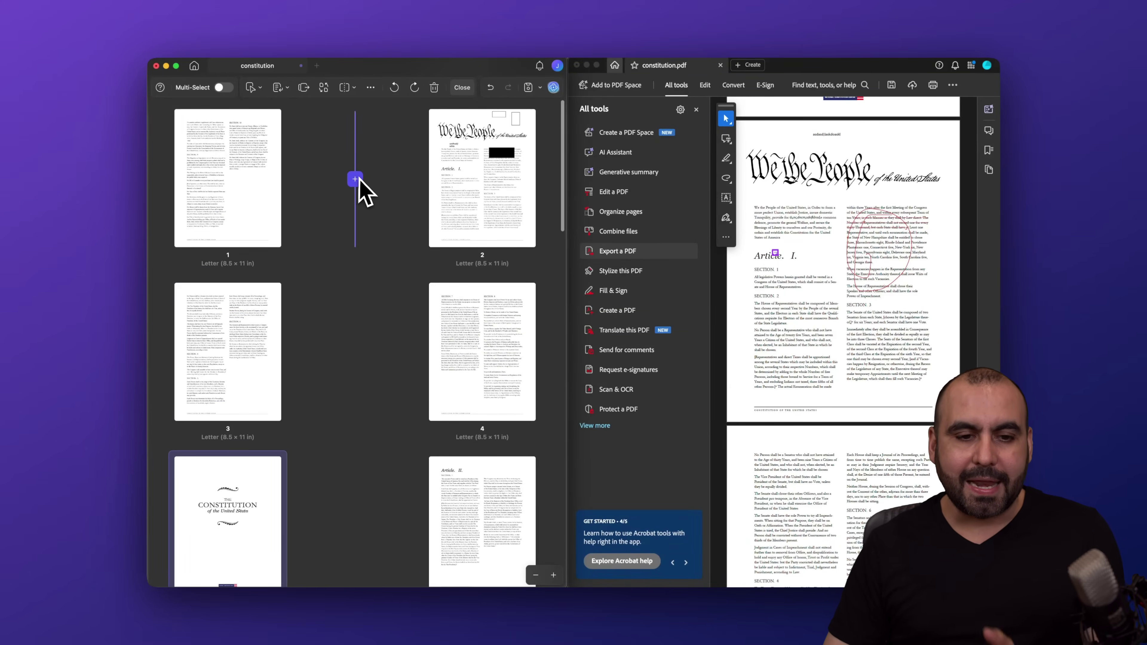
# - Preview UPDF's insert-page options between pages 1 and 2, then open Acrobat's page organizer
pyautogui.click(355, 179)
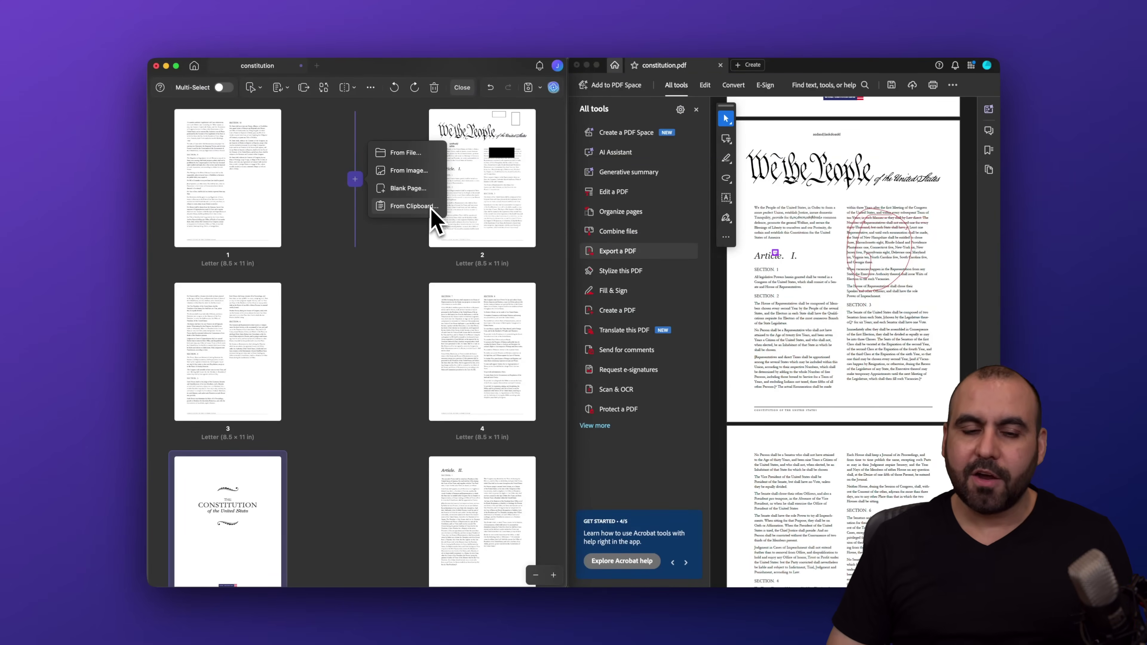
pyautogui.click(357, 241)
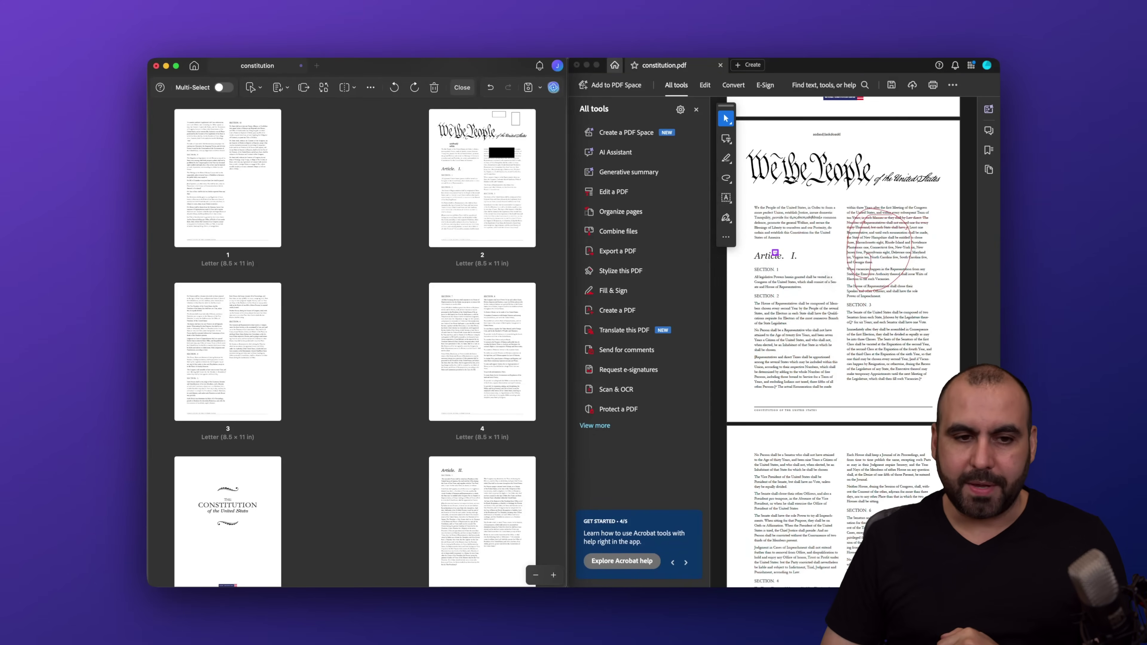
pyautogui.click(640, 212)
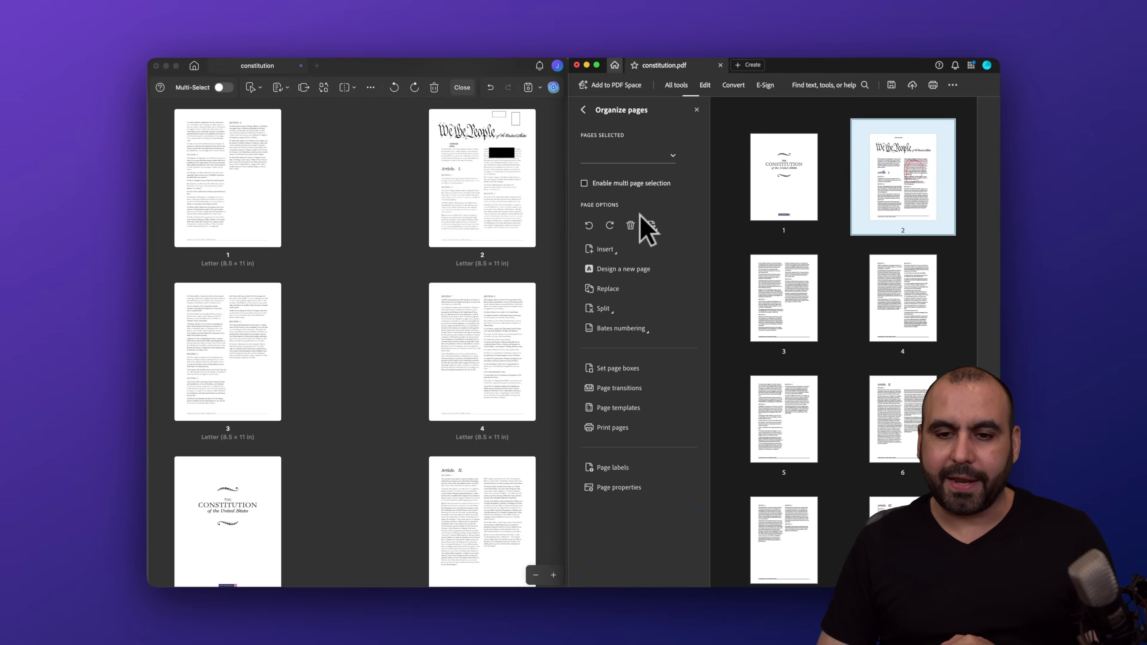
# - In Acrobat's Organize pages, move the cover page to position 4 and preview the Insert menu
pyautogui.moveTo(805, 206)
pyautogui.moveTo(786, 205); pyautogui.dragTo(773, 379)
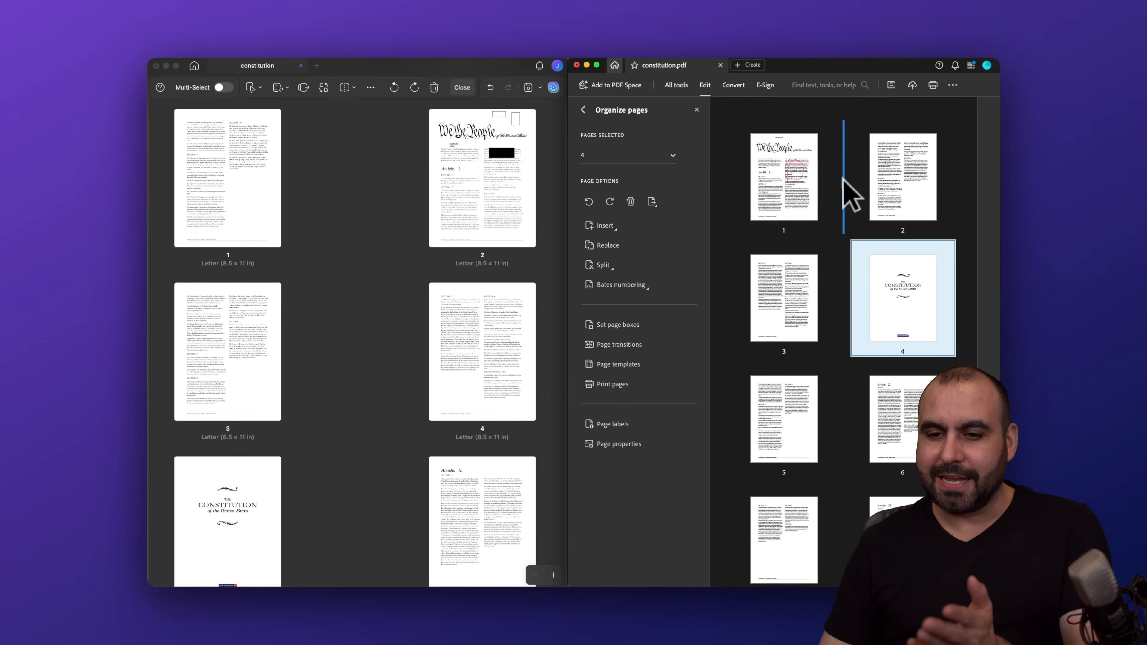
pyautogui.click(845, 190)
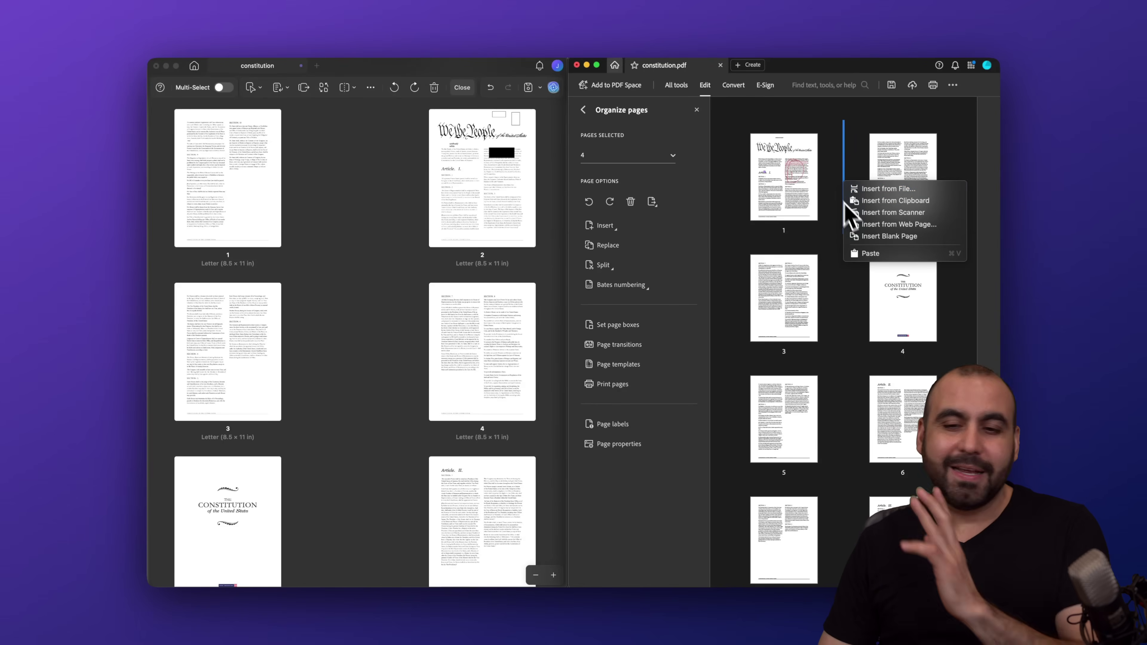
pyautogui.click(844, 174)
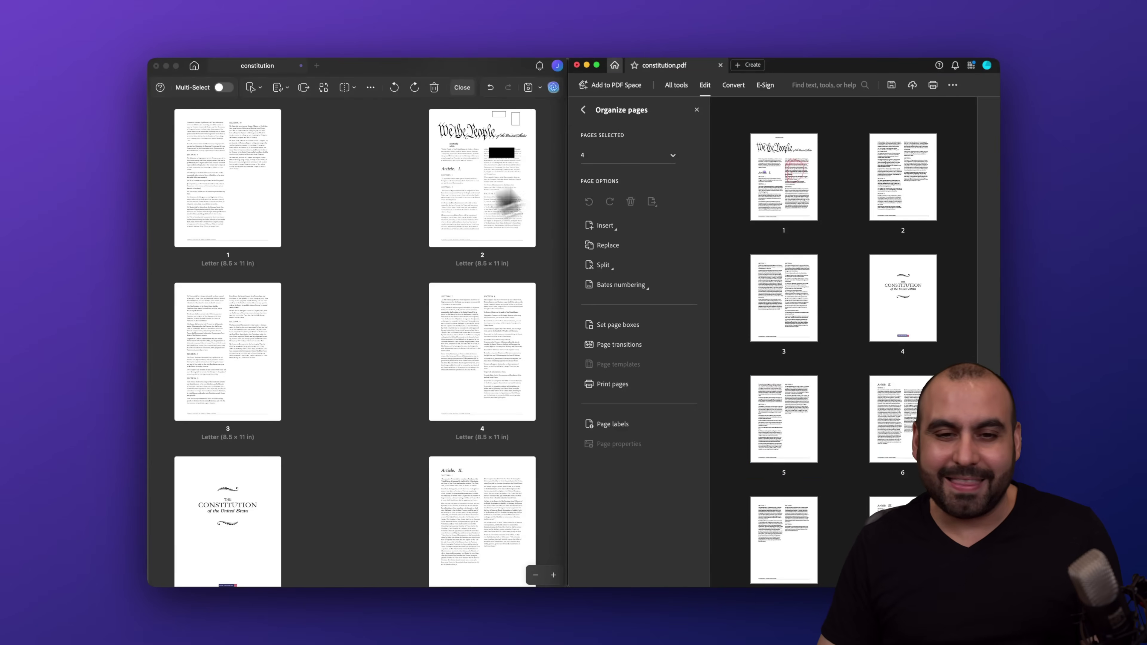
pyautogui.click(264, 76)
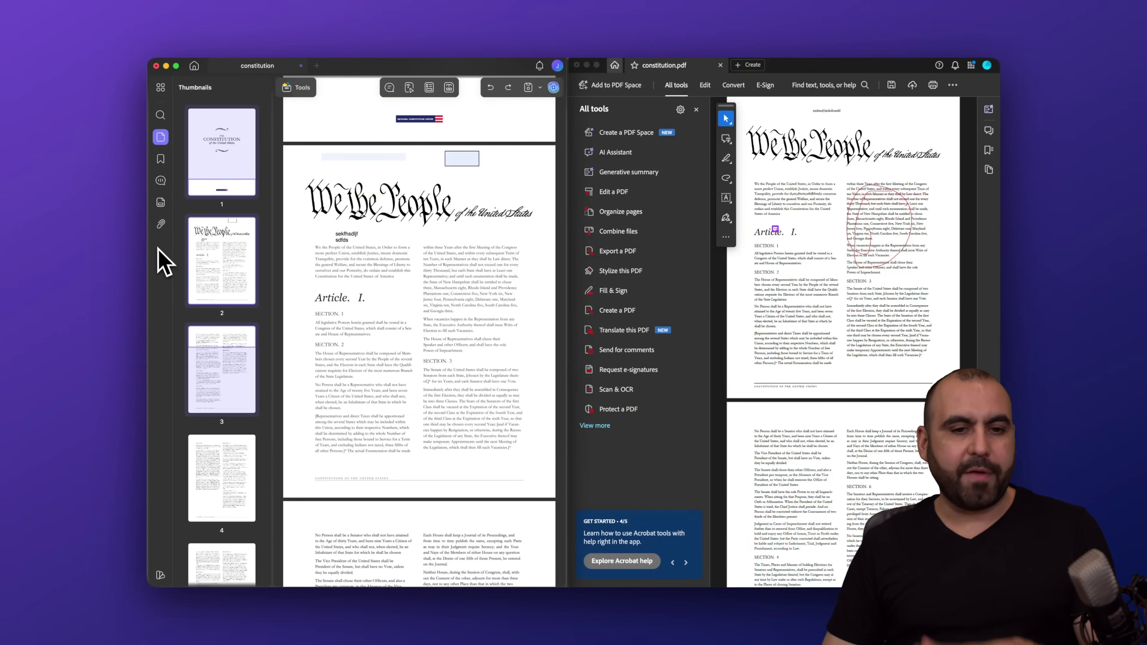
pyautogui.click(766, 212)
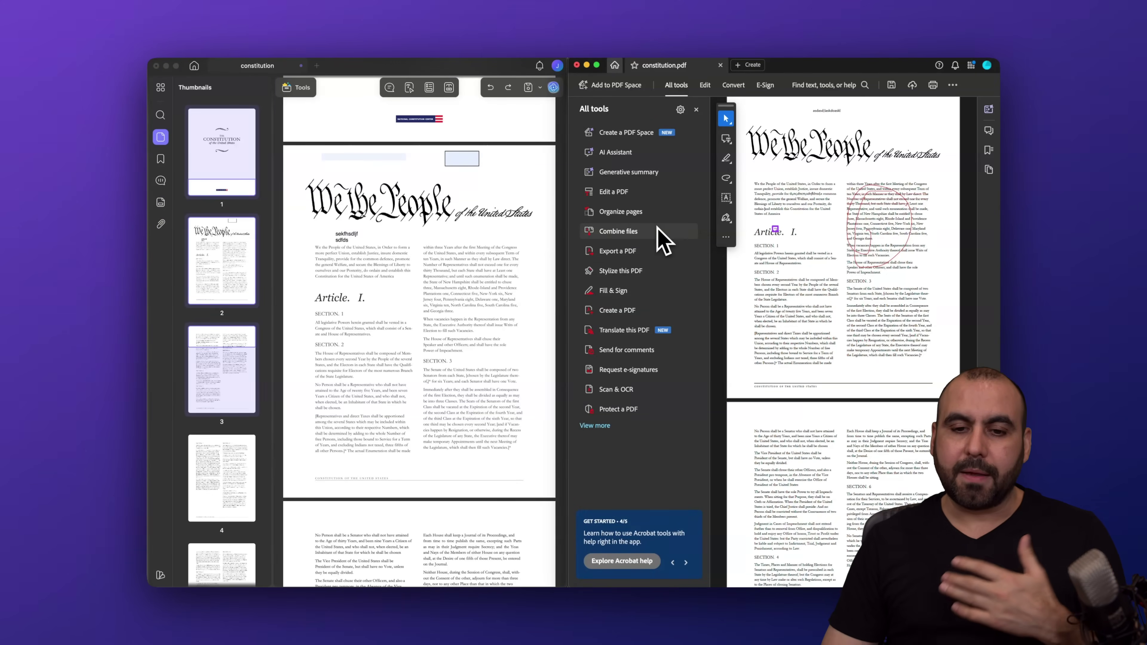
# - Compare Acrobat's Export a PDF formats with UPDF's File > Export To formats
pyautogui.click(650, 257)
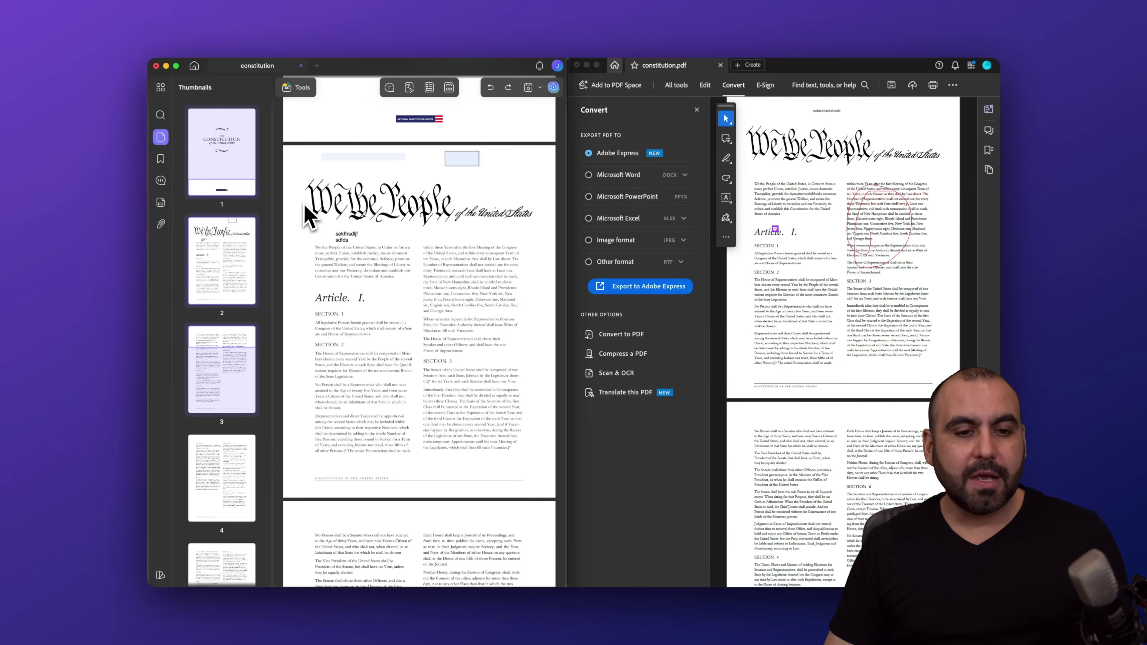
pyautogui.click(210, 47)
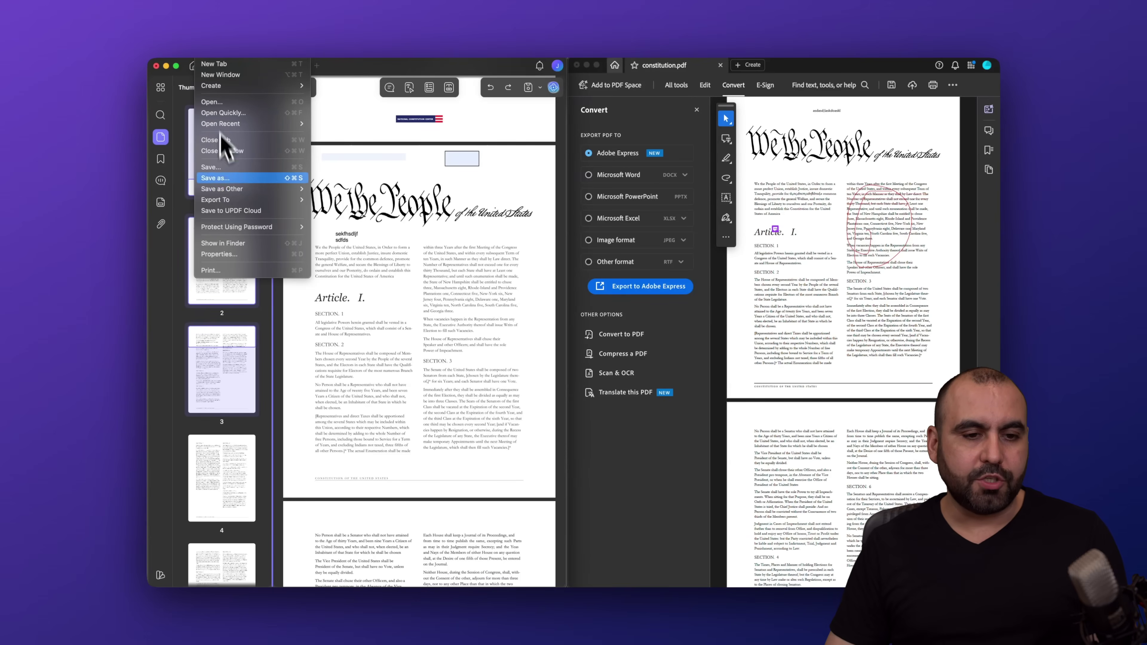
pyautogui.moveTo(239, 200)
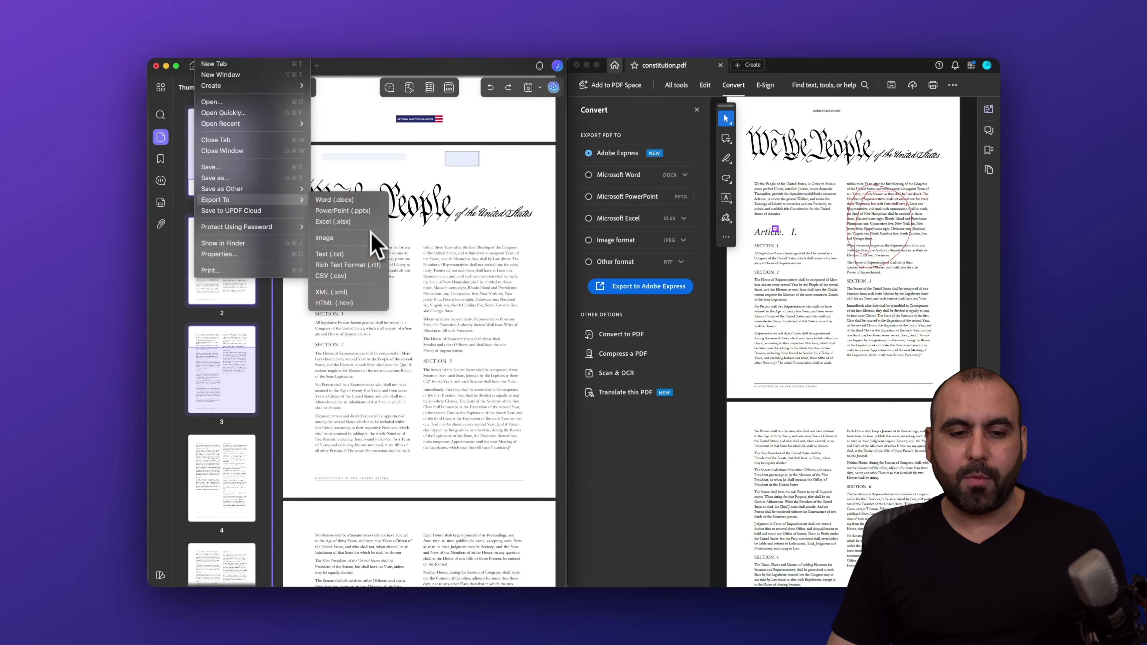
pyautogui.click(474, 325)
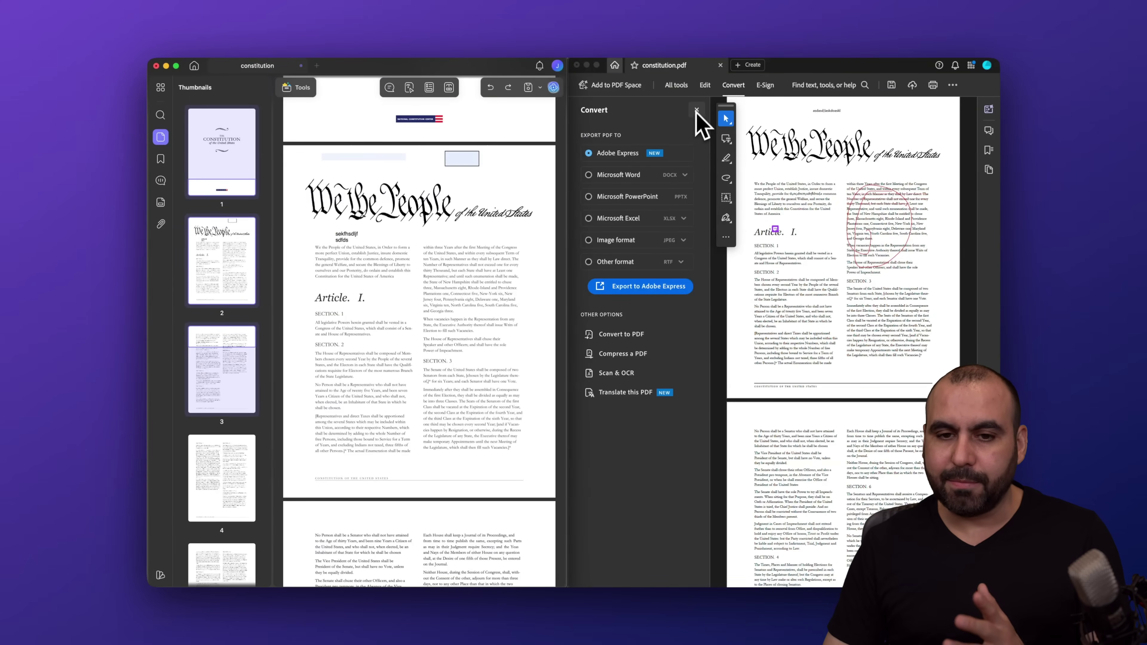
pyautogui.click(696, 111)
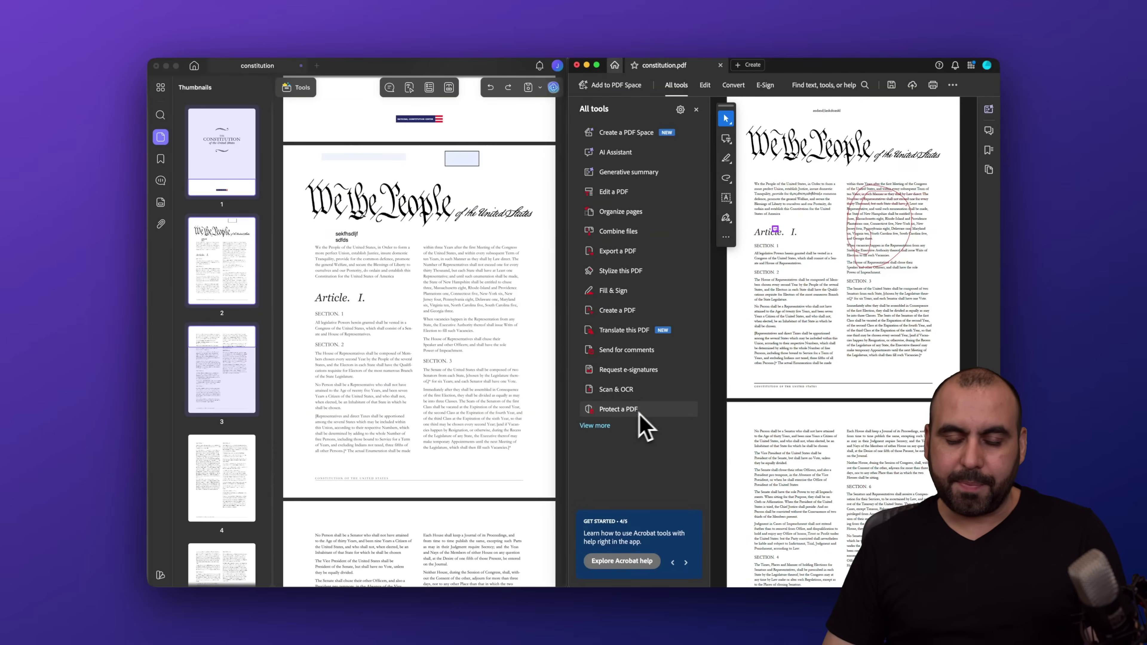
# - Scroll through Acrobat's All tools list, then close the tools panel
pyautogui.scroll(-10, 614, 447)
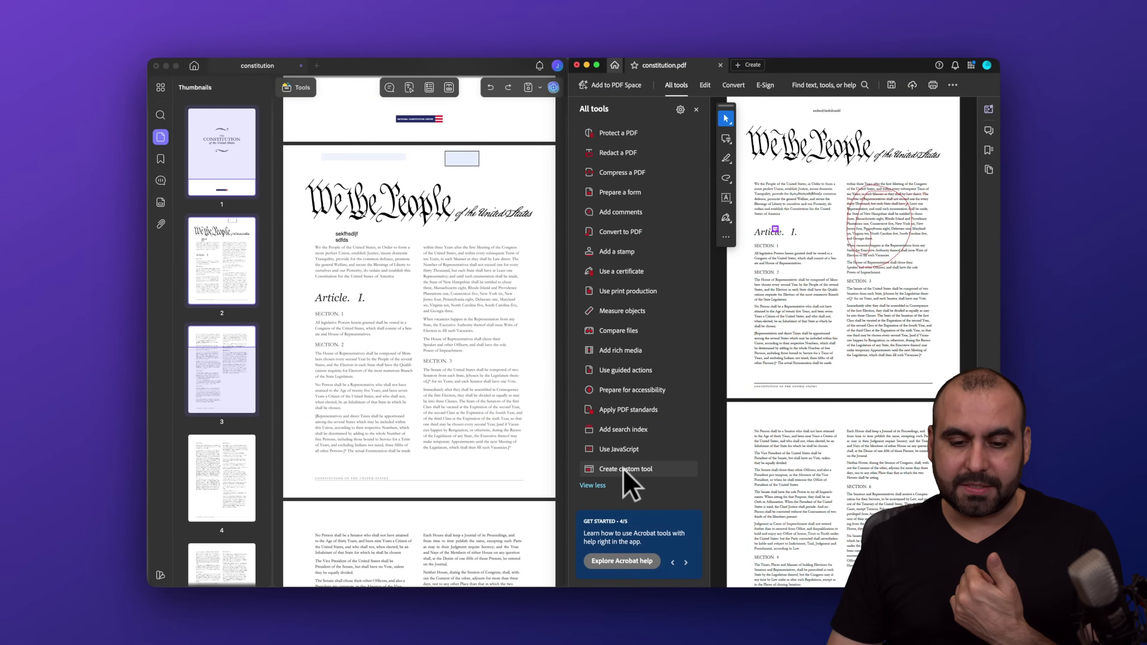
pyautogui.scroll(10, 682, 346)
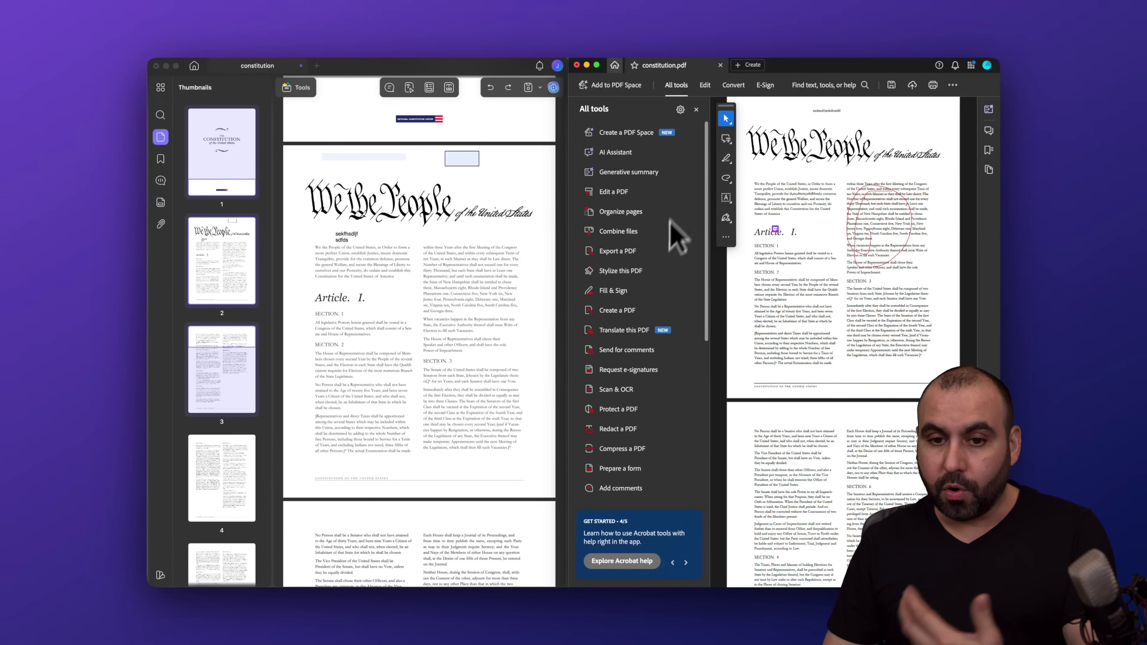
pyautogui.click(696, 110)
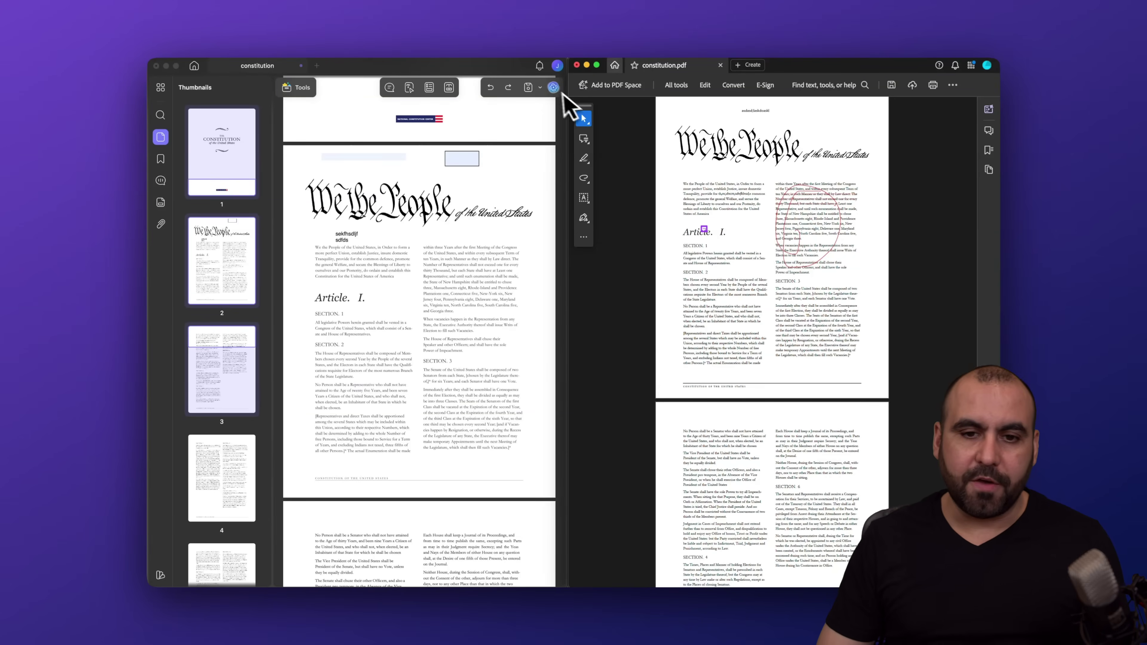
# - Open UPDF's Ask PDF assistant and generate Acrobat's summary of the constitution, retrying once
pyautogui.click(554, 87)
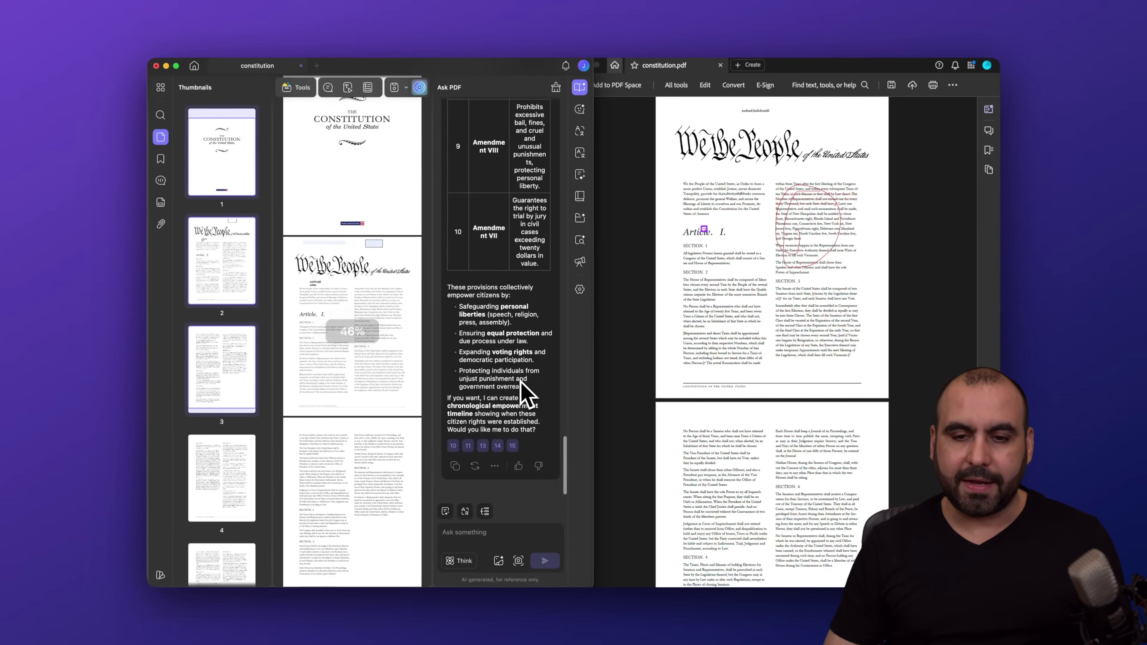
pyautogui.click(940, 154)
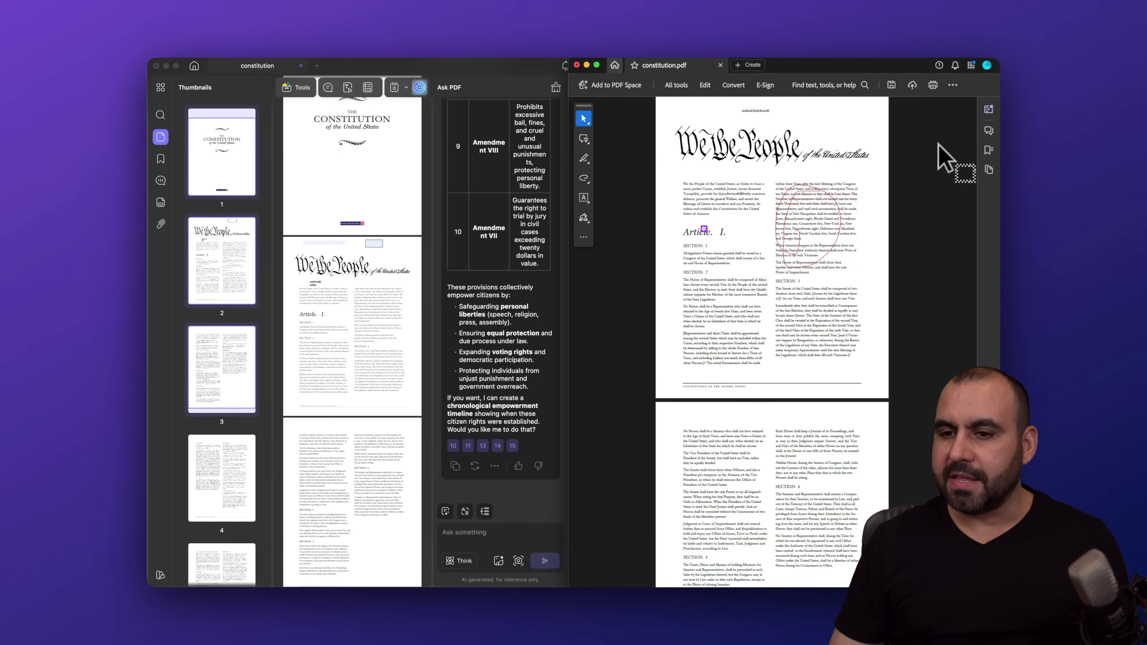
pyautogui.click(988, 109)
pyautogui.click(878, 418)
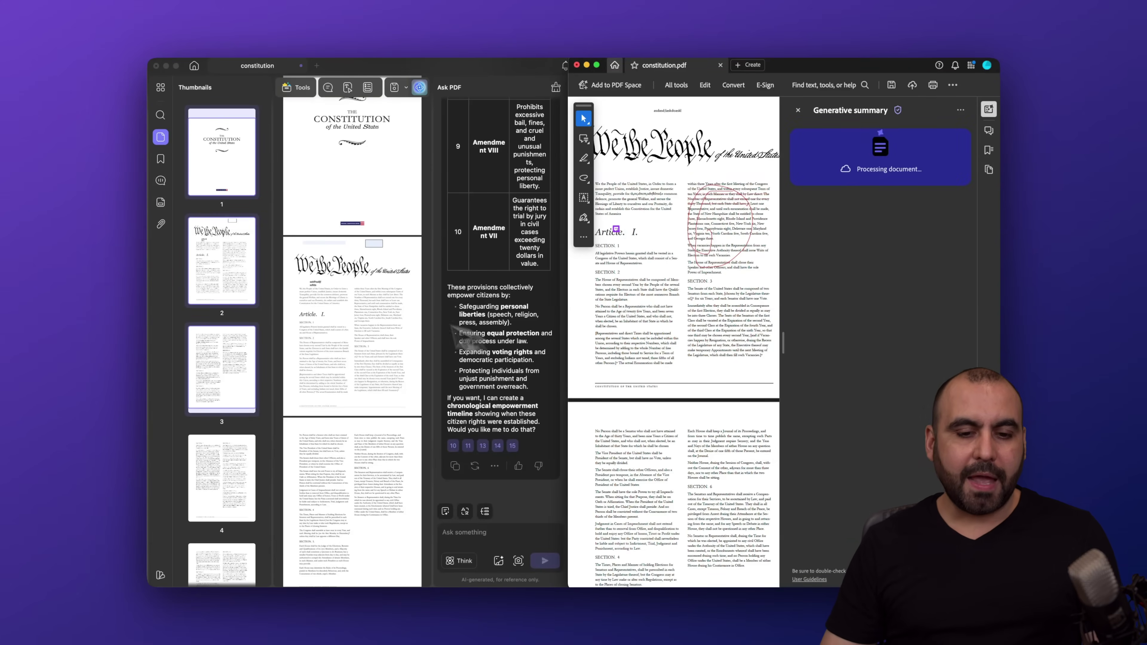
# - Read UPDF's ten-article table answer alongside Acrobat's generative summary
pyautogui.scroll(15, 502, 386)
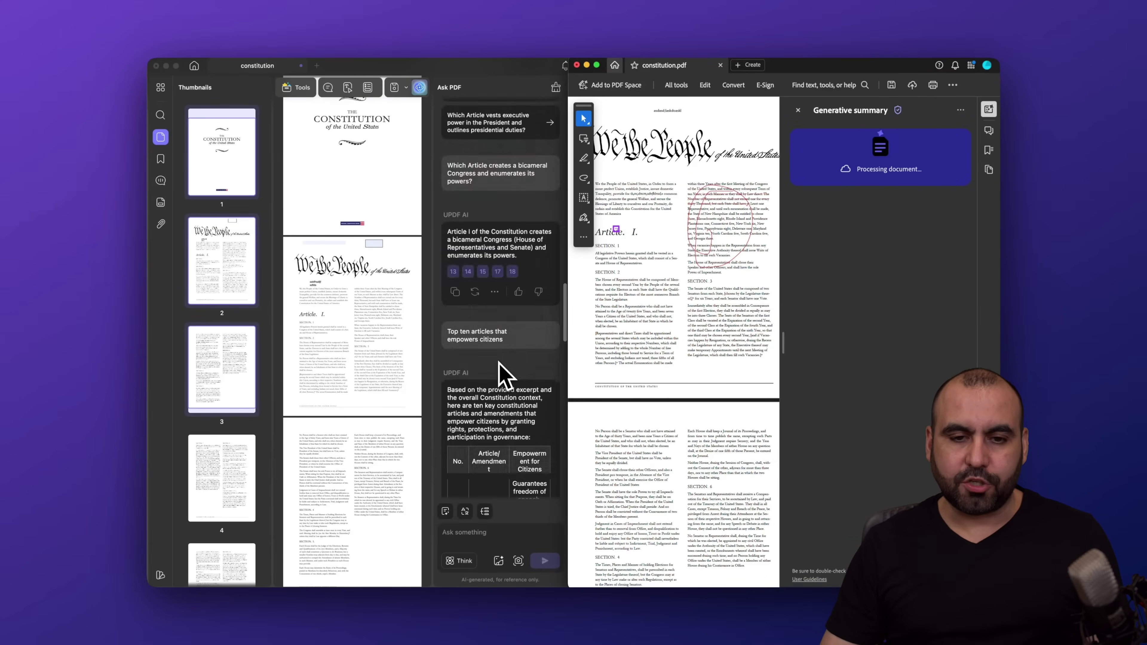
pyautogui.scroll(-5, 499, 361)
pyautogui.scroll(15, 500, 353)
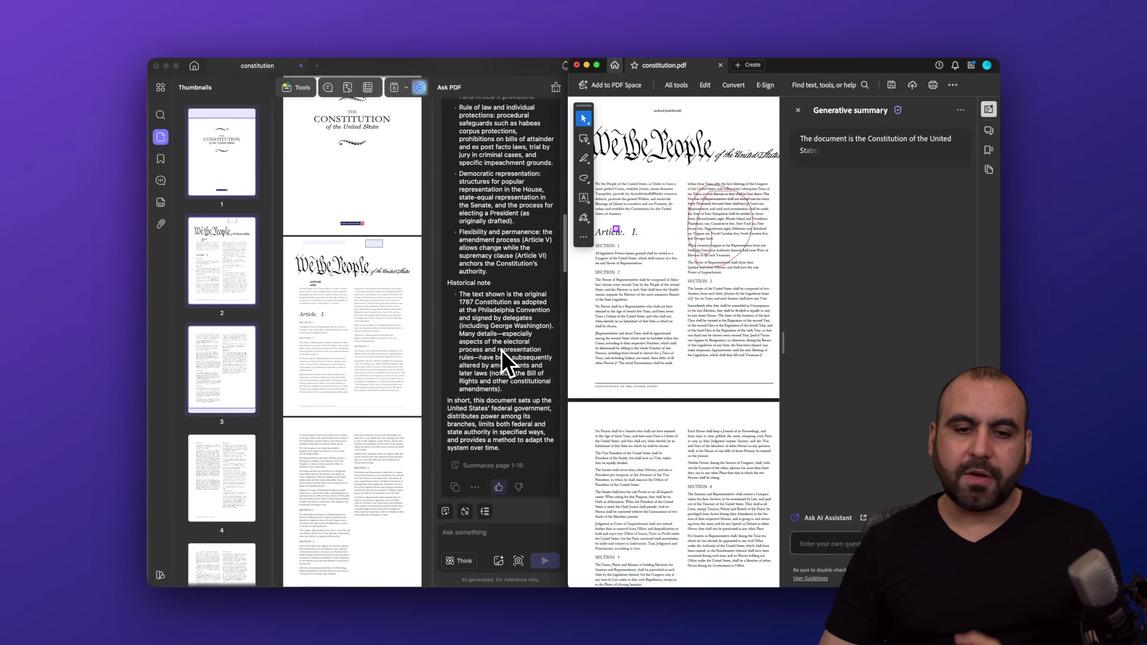
pyautogui.scroll(-20, 503, 353)
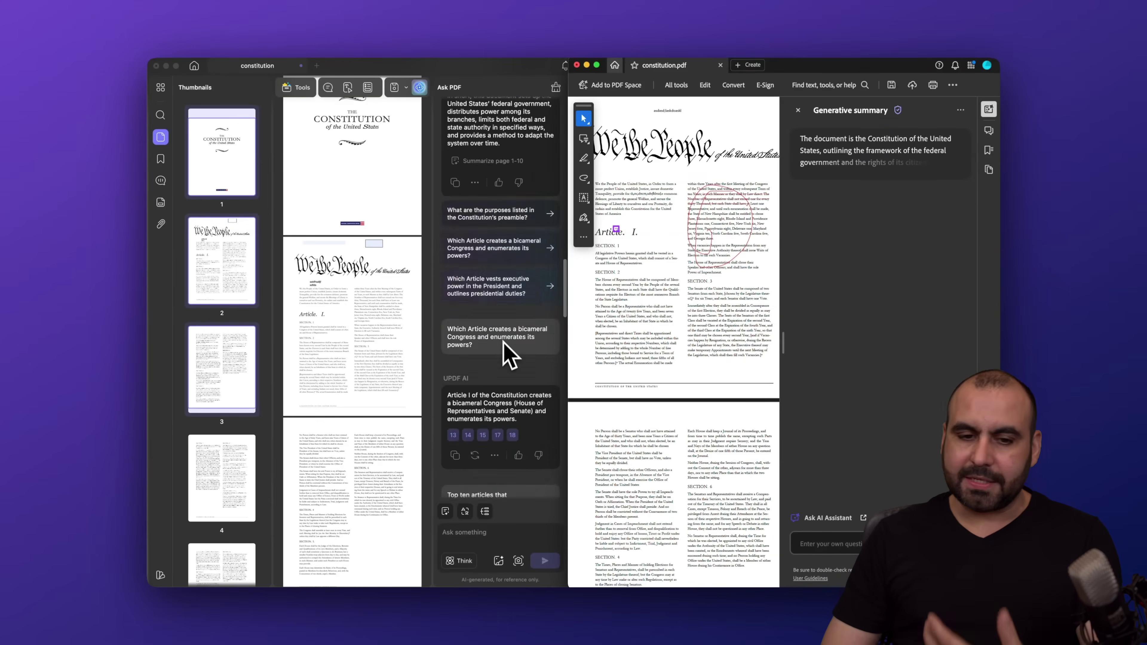
pyautogui.scroll(-2, 501, 316)
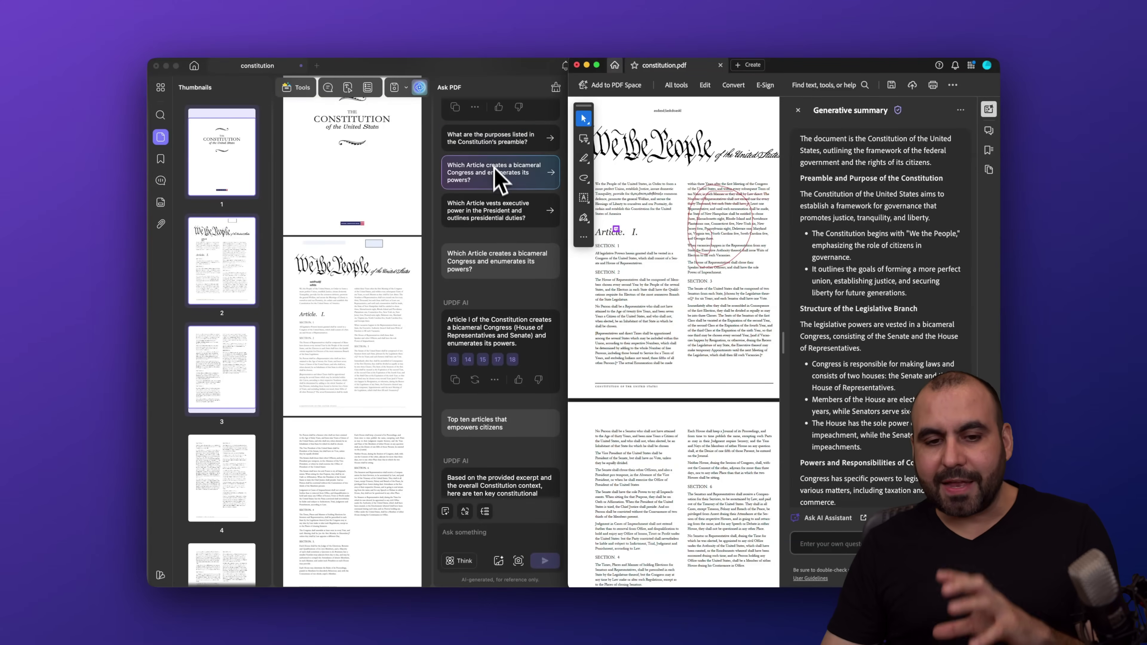
pyautogui.scroll(-1, 501, 244)
pyautogui.click(497, 242)
pyautogui.scroll(-6, 499, 255)
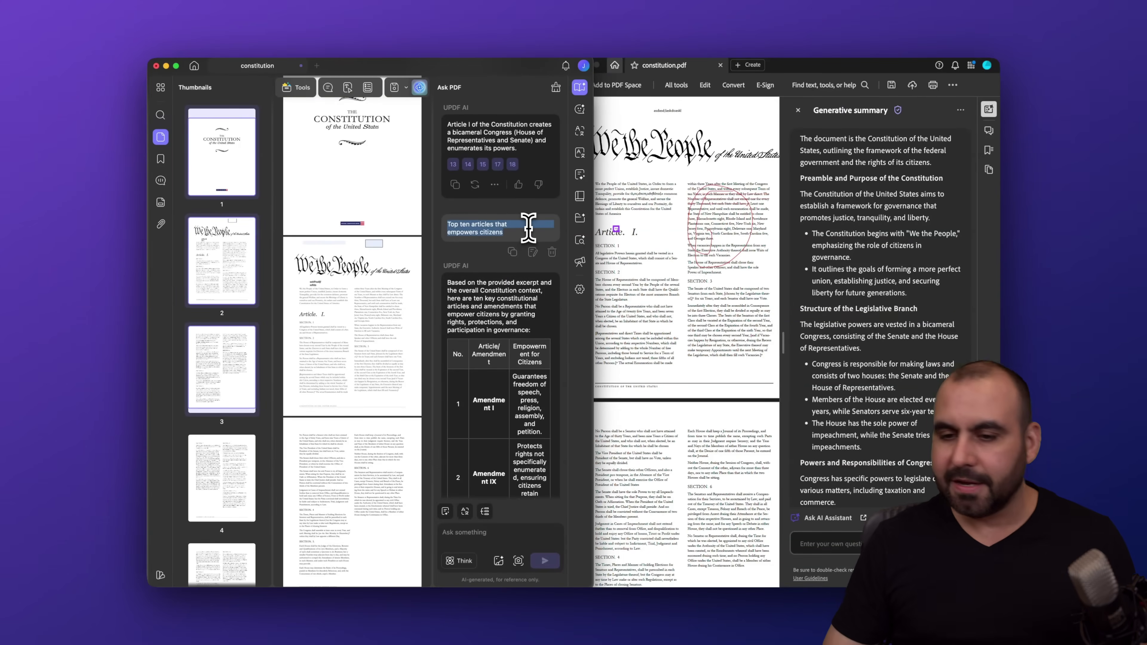
pyautogui.click(866, 271)
pyautogui.scroll(-10, 914, 337)
pyautogui.click(848, 542)
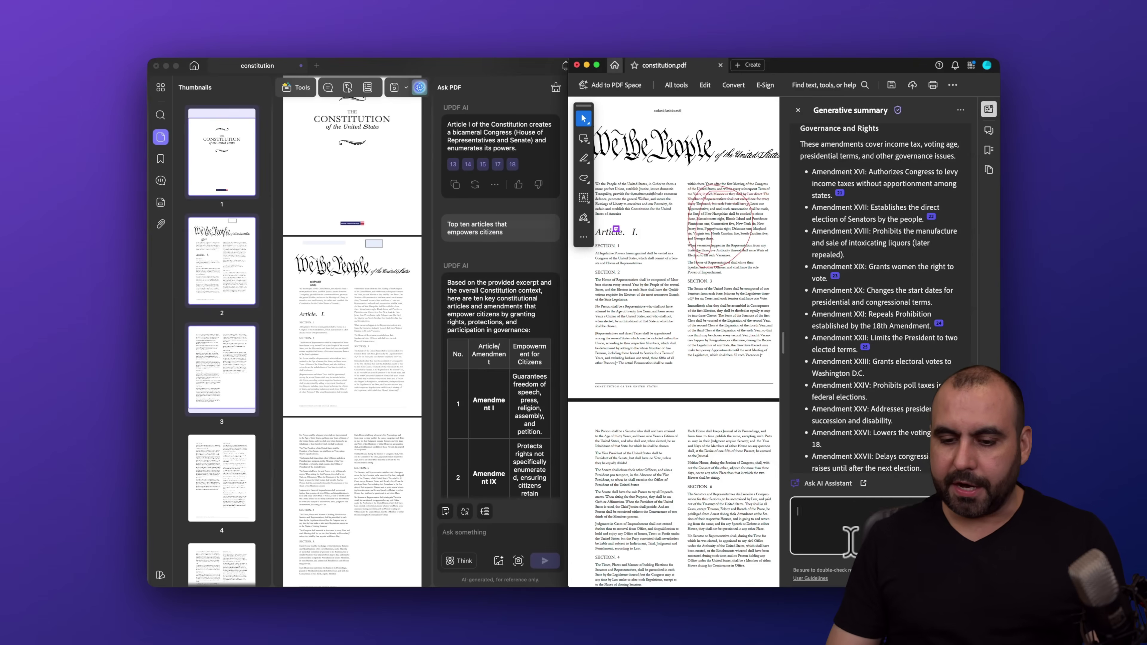
# - Ask Acrobat's AI Assistant 'Top ten articles that empower citizens' and compare both answers
pyautogui.press('Return')
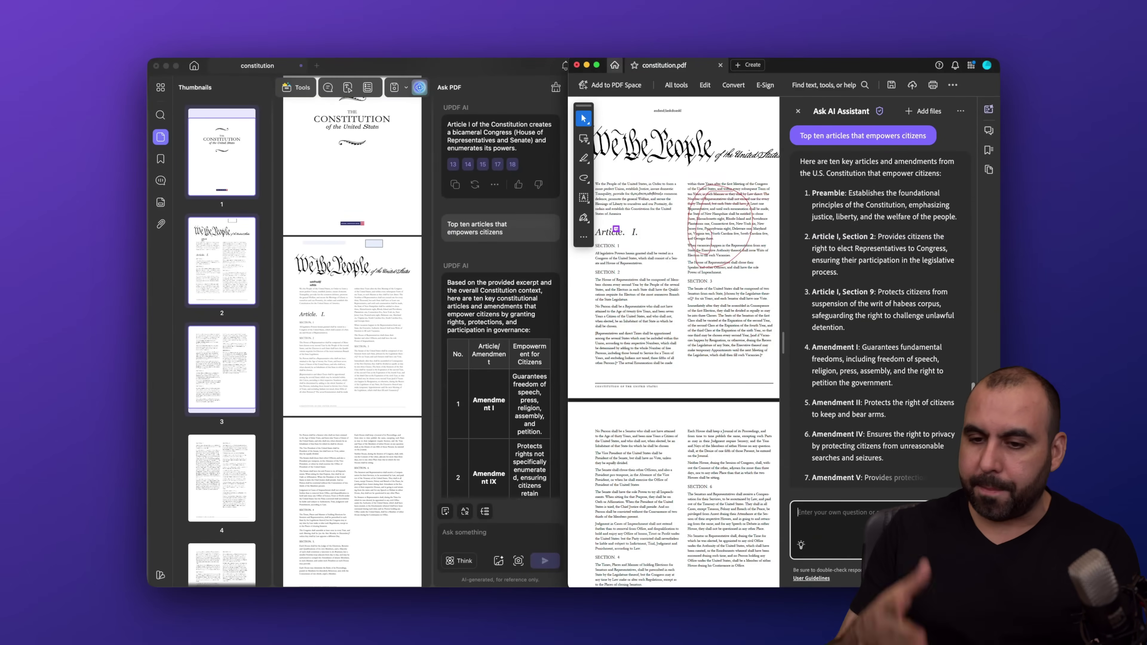
pyautogui.scroll(-8, 875, 397)
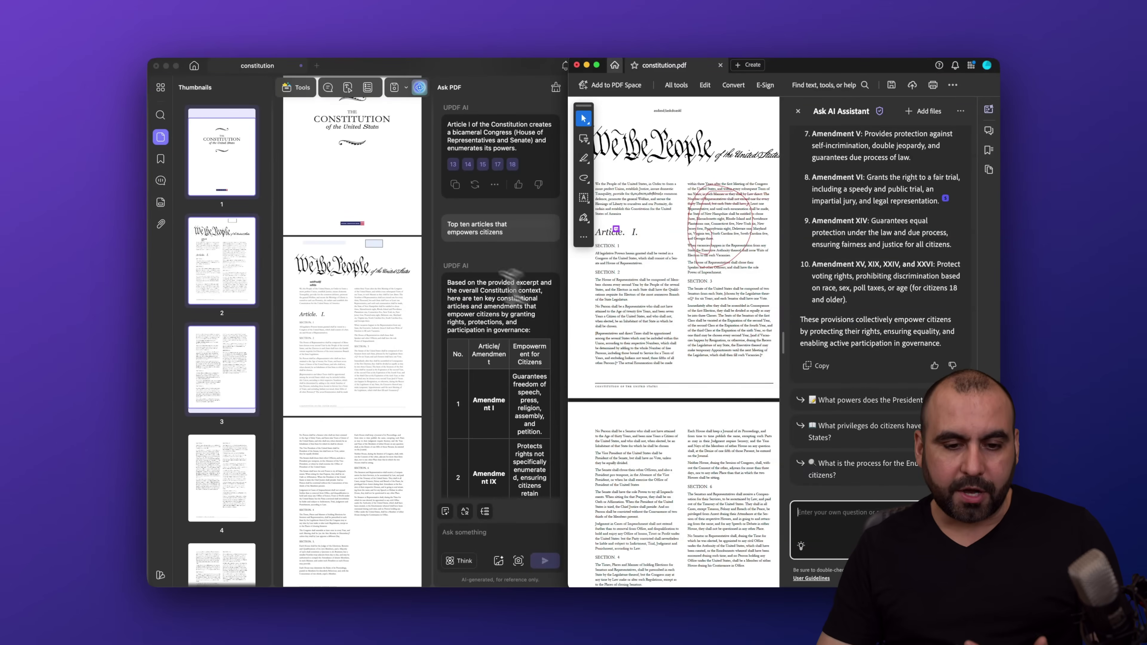
pyautogui.scroll(-5, 524, 357)
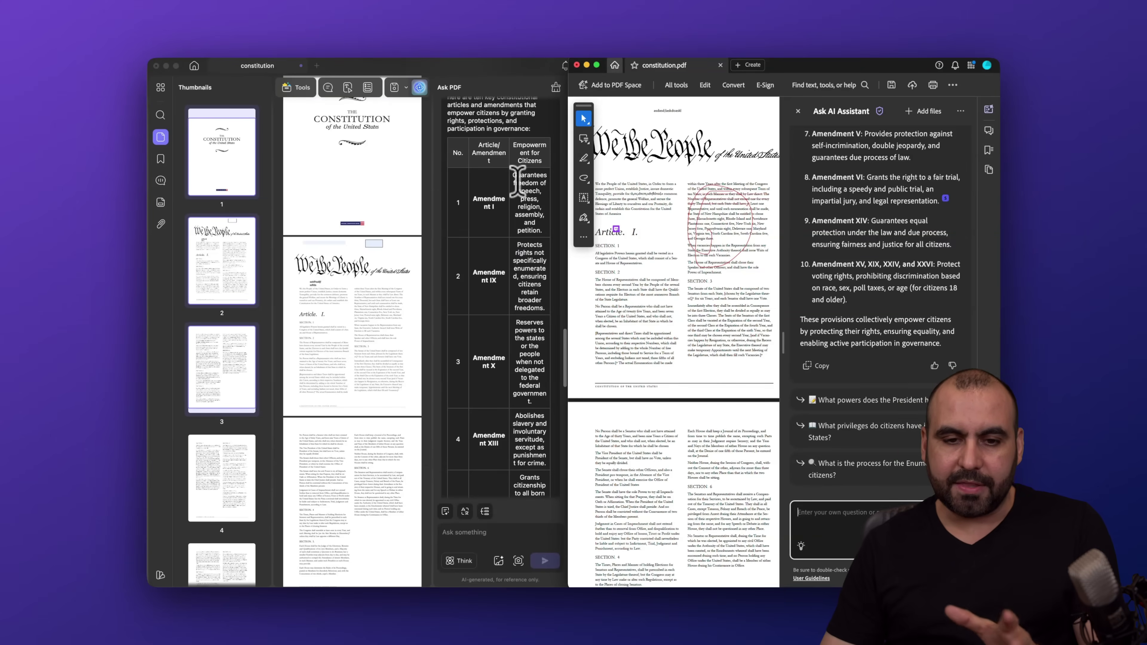
pyautogui.scroll(-2, 482, 280)
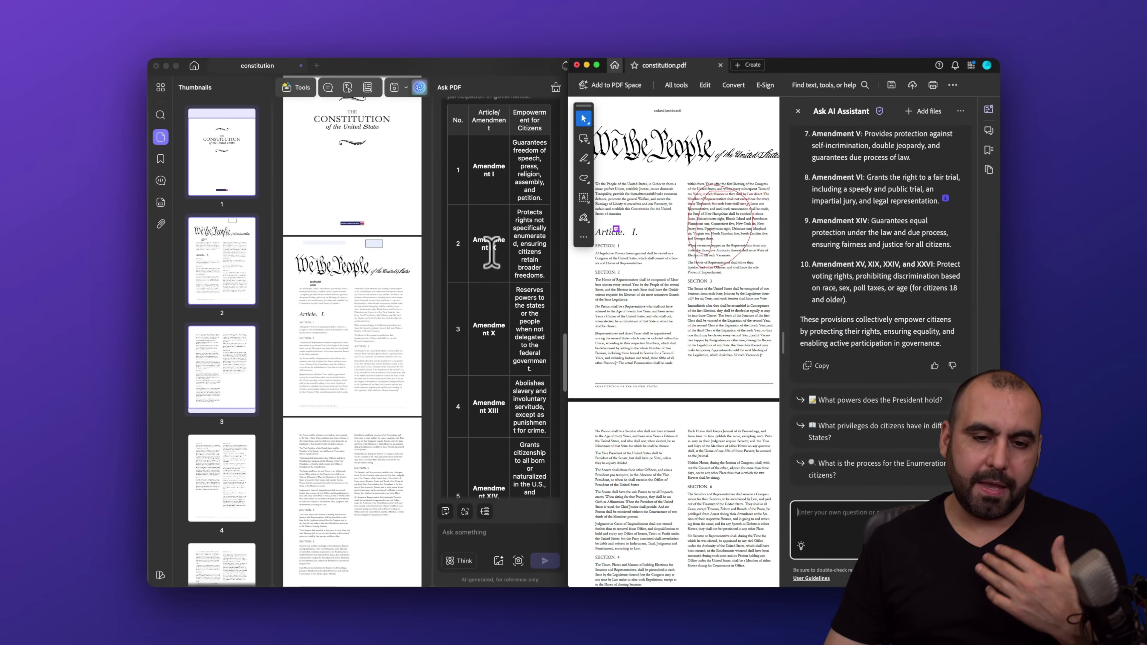
pyautogui.scroll(-5, 501, 257)
pyautogui.scroll(3, 501, 260)
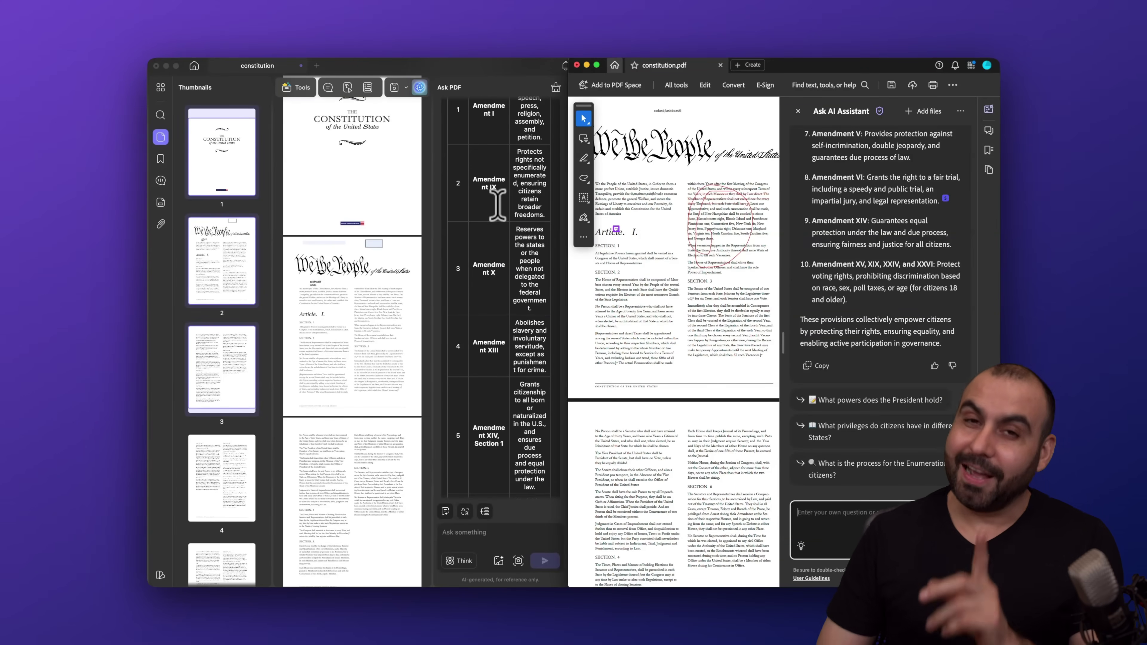
pyautogui.scroll(-14, 498, 204)
pyautogui.scroll(-10, 498, 197)
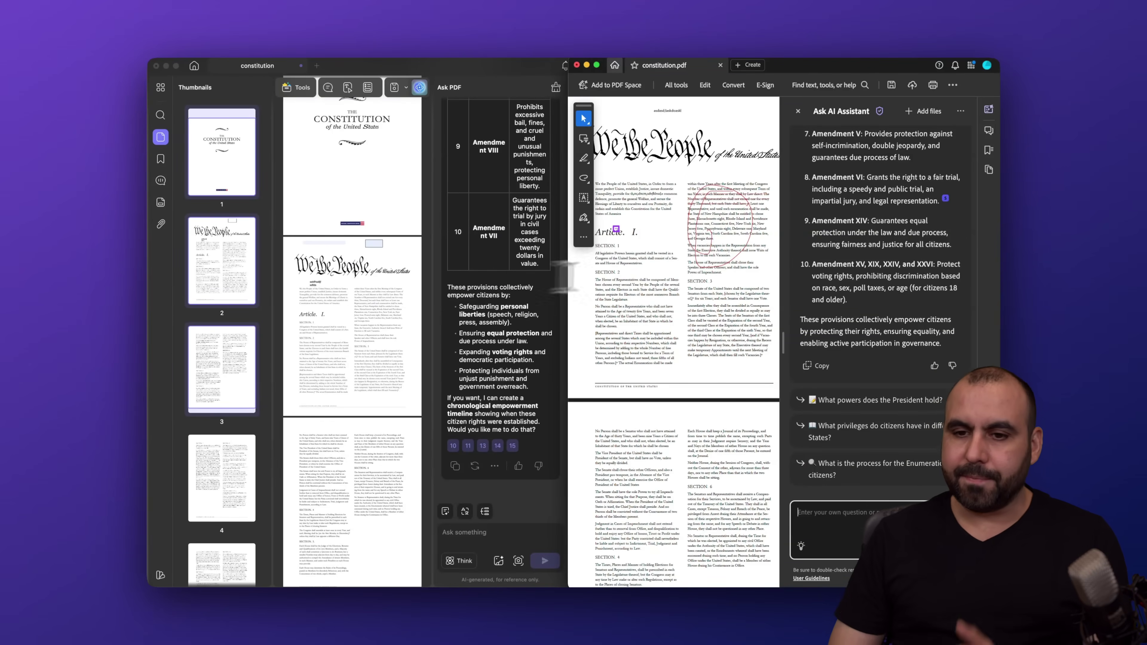
pyautogui.scroll(5, 827, 225)
pyautogui.scroll(-5, 891, 224)
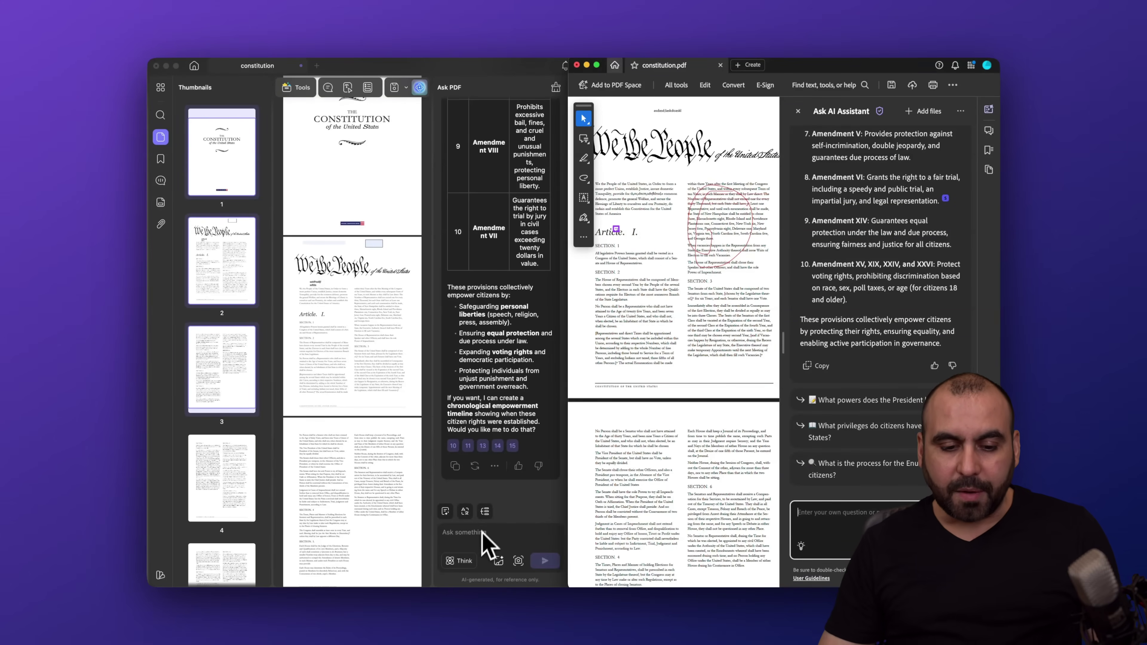
pyautogui.click(460, 540)
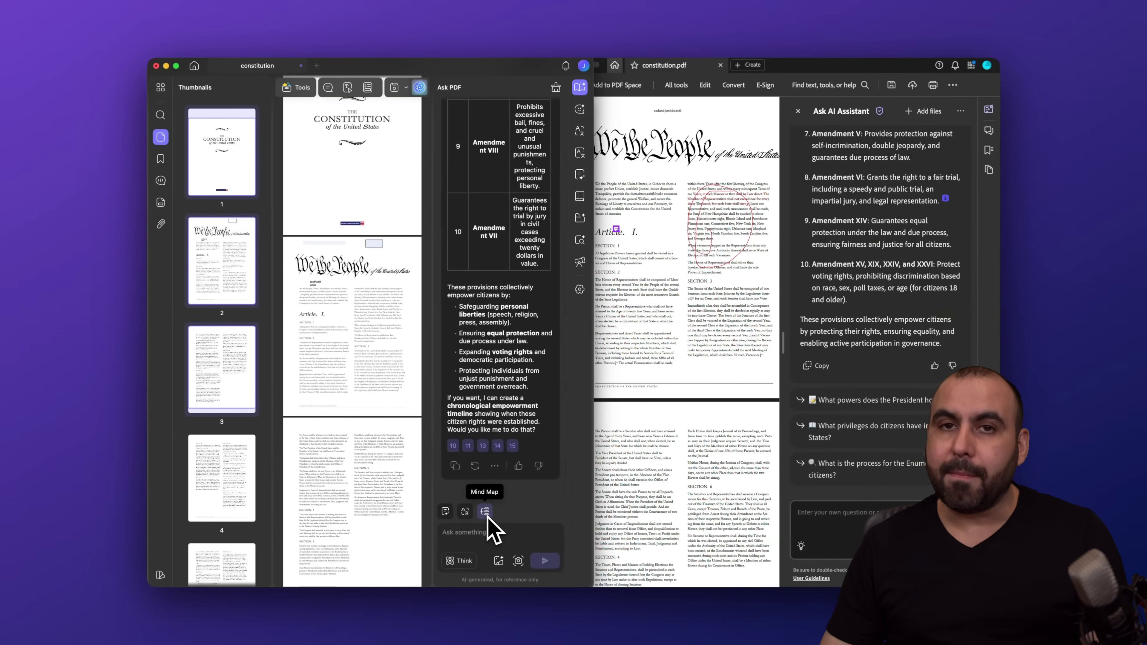
# - Switch on the Think option under UPDF's Ask PDF input box
pyautogui.click(460, 561)
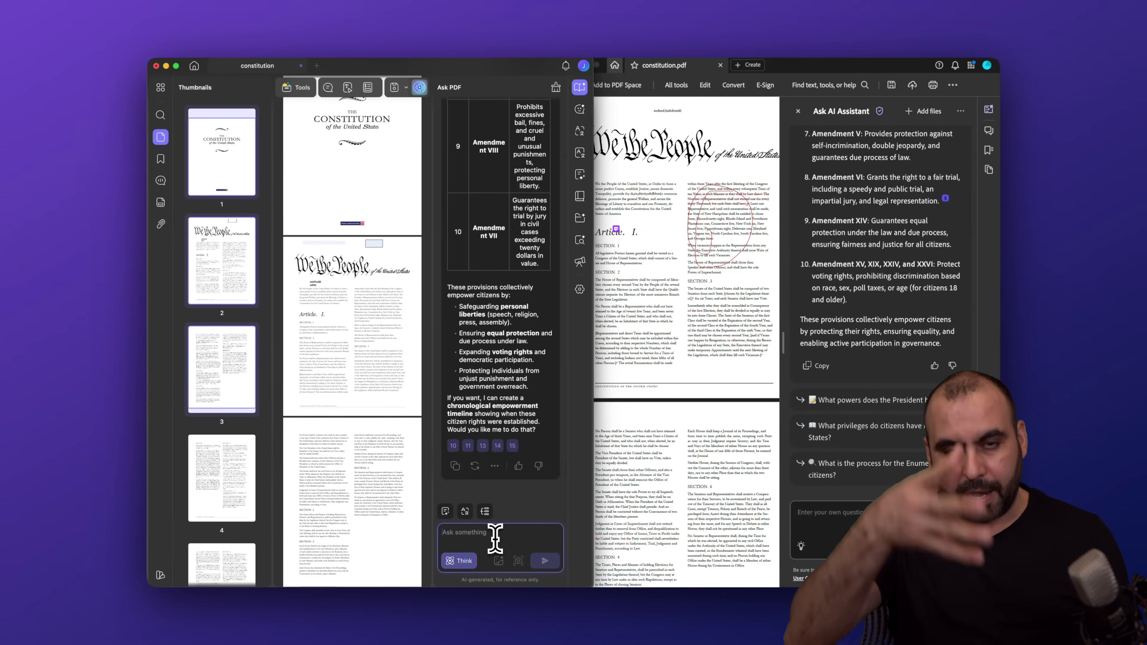
pyautogui.click(852, 513)
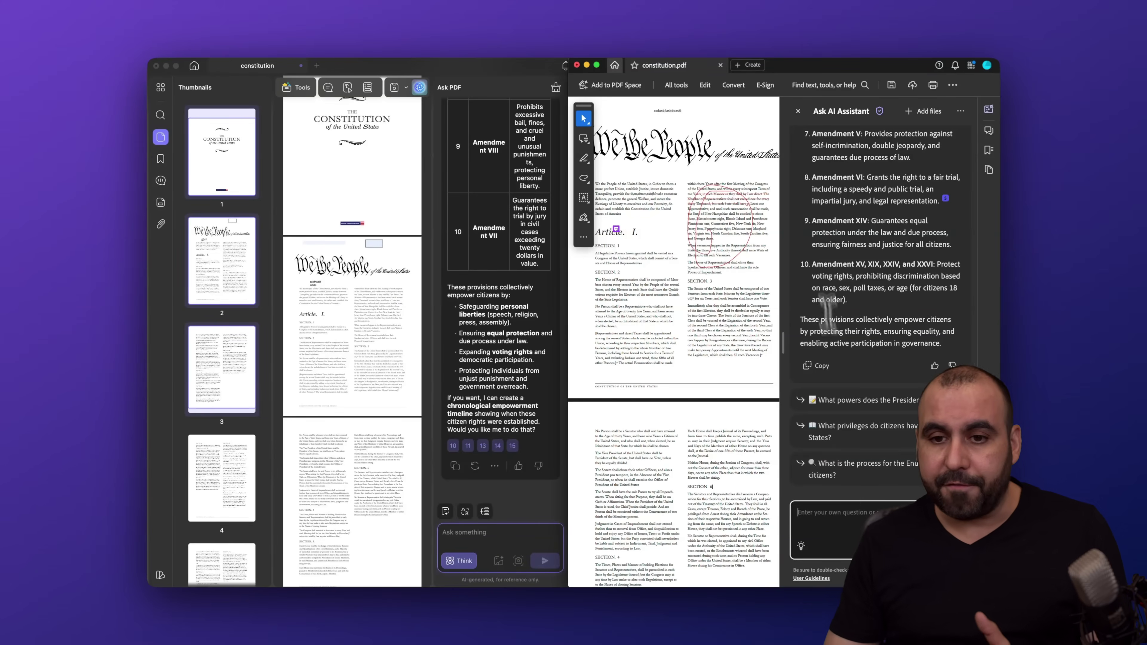
# - Create an Acrobat PDF Space named United States Constitution from the open constitution.pdf
pyautogui.click(746, 65)
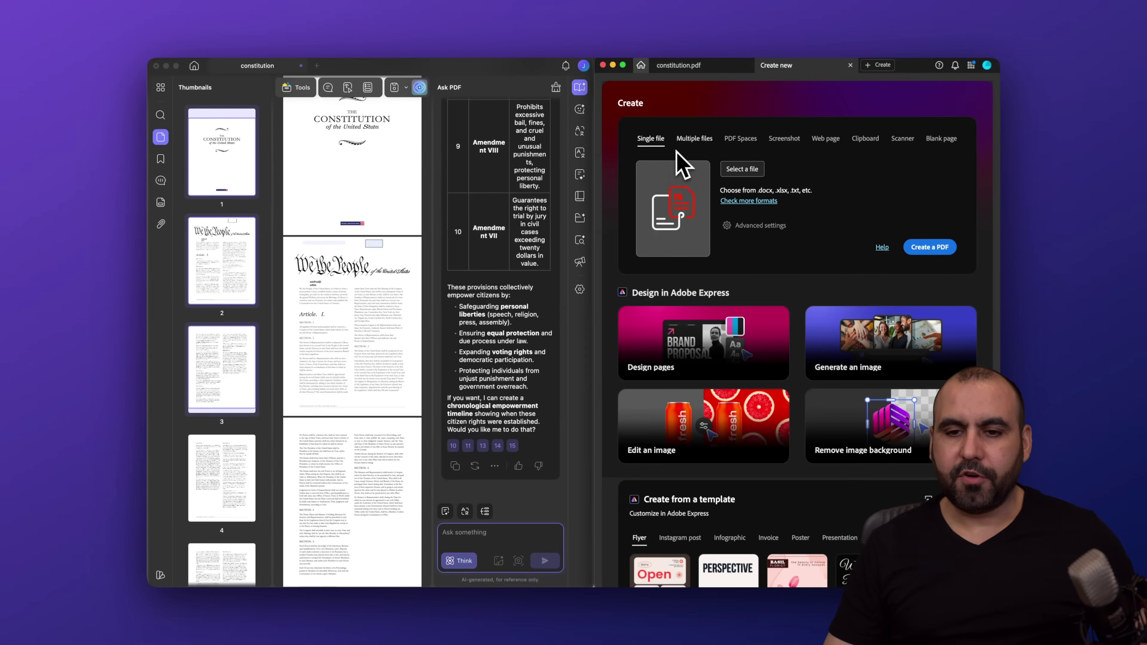
pyautogui.click(740, 140)
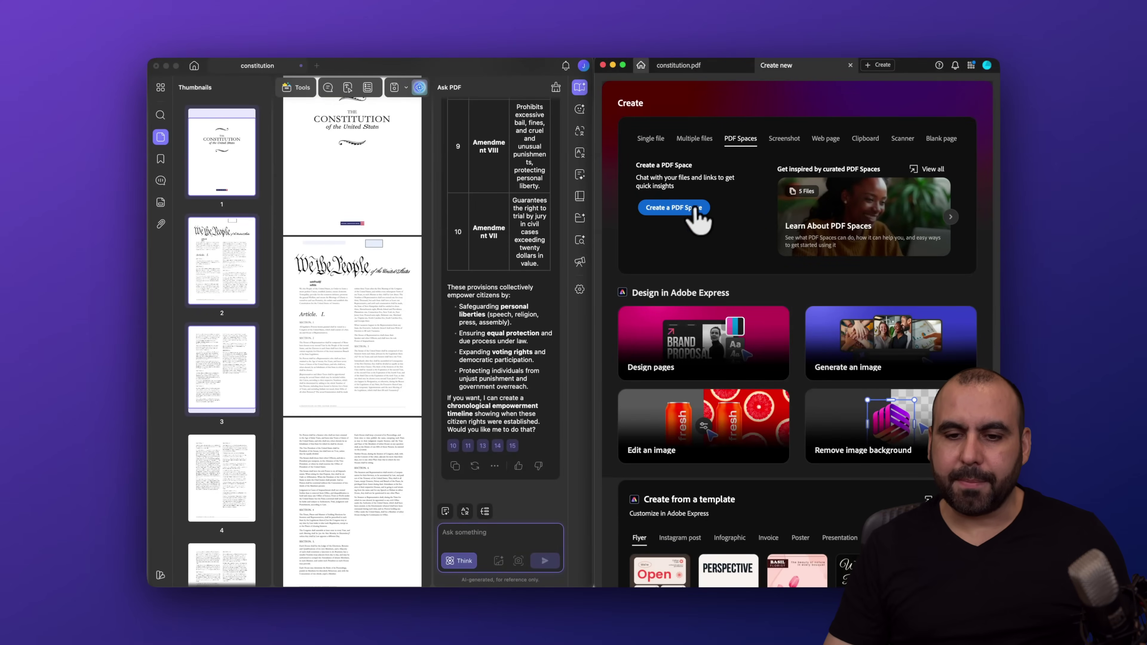
pyautogui.click(674, 208)
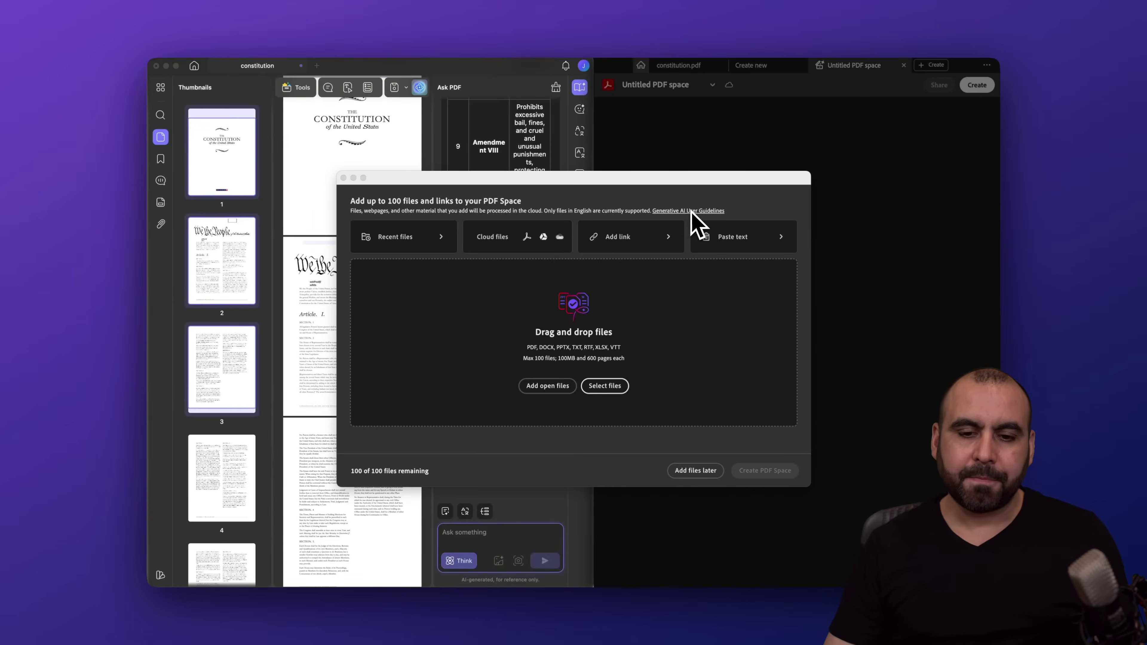
pyautogui.click(555, 387)
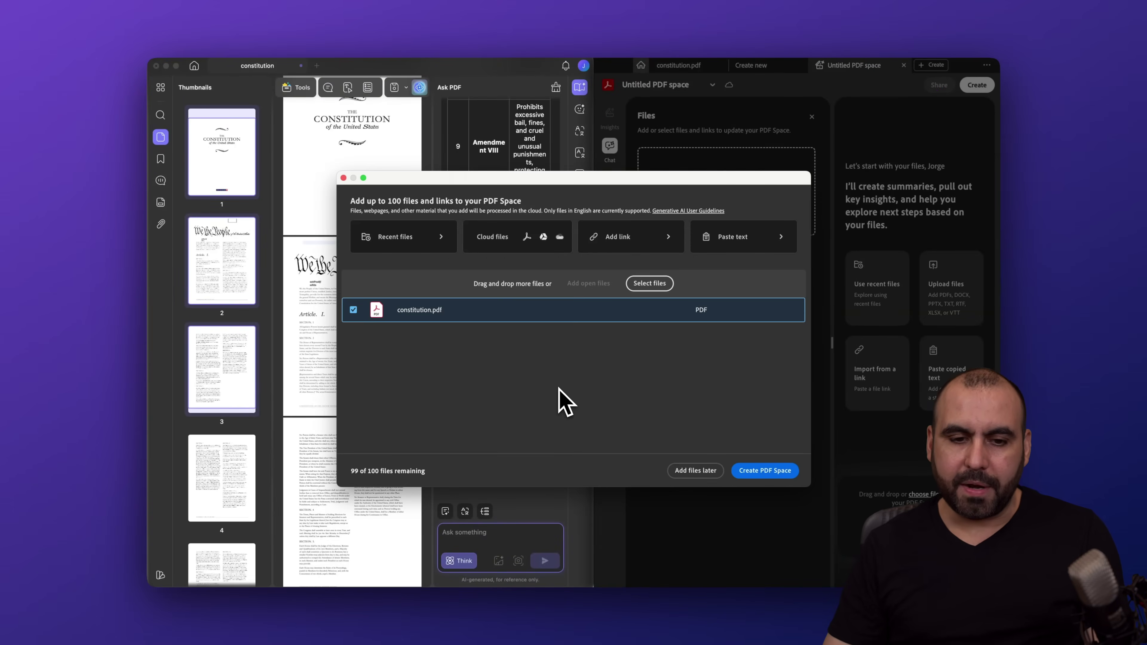
pyautogui.click(758, 470)
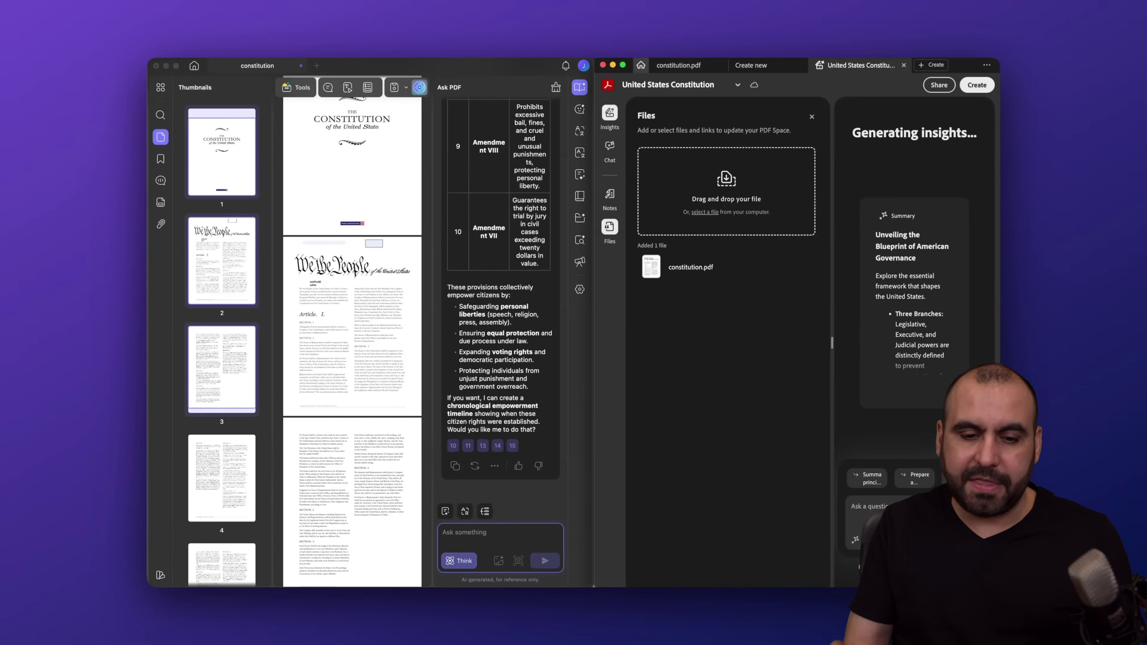
# - Check the PDF Space's assistant role choices without changing them, then return to constitution.pdf
pyautogui.click(393, 311)
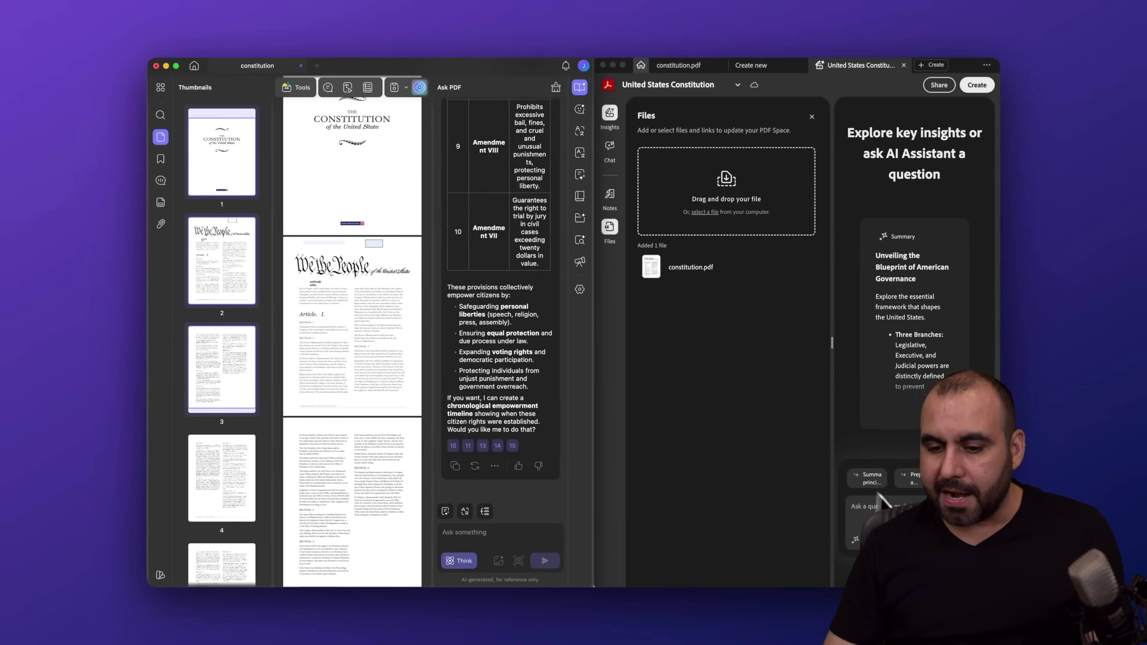
pyautogui.click(878, 502)
pyautogui.click(869, 539)
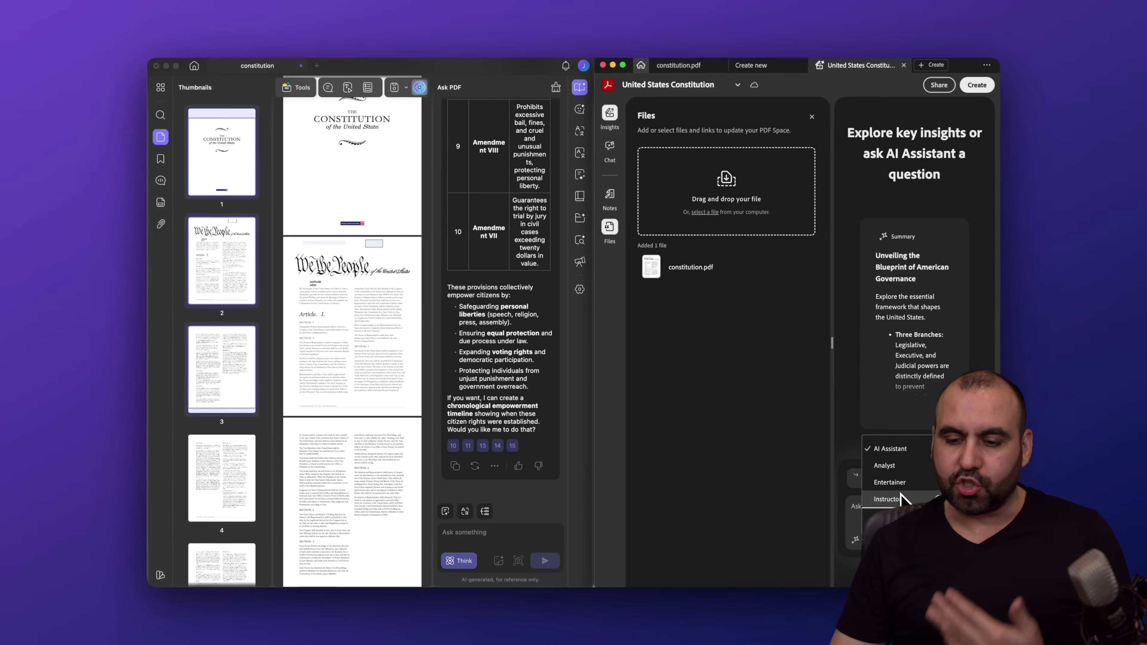
pyautogui.click(849, 405)
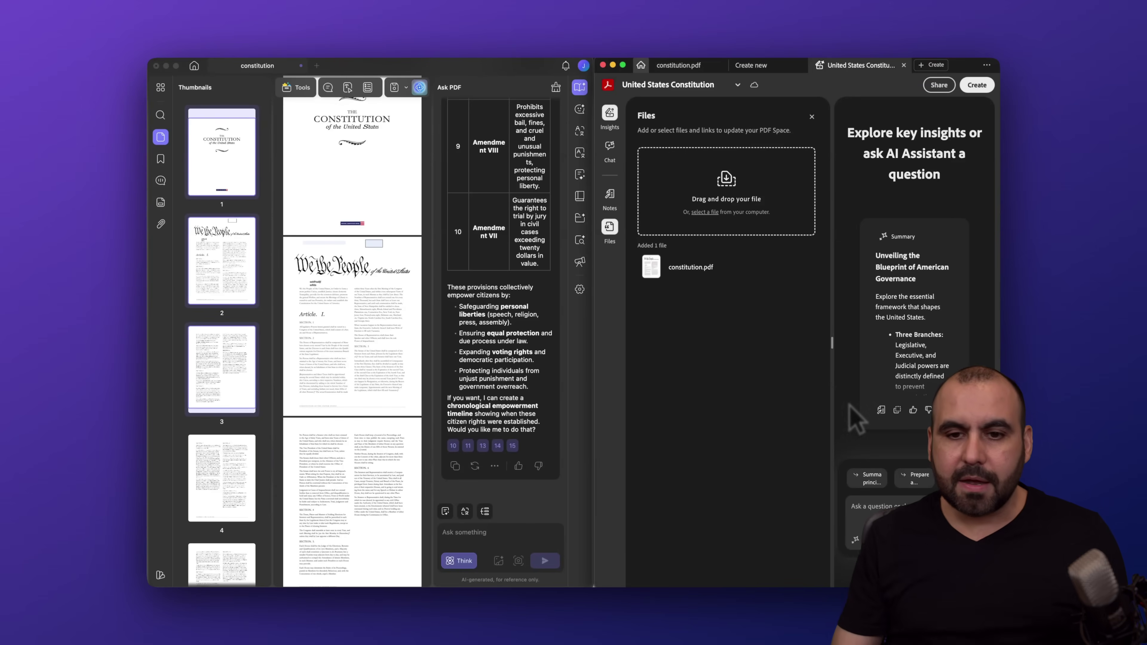
pyautogui.click(677, 65)
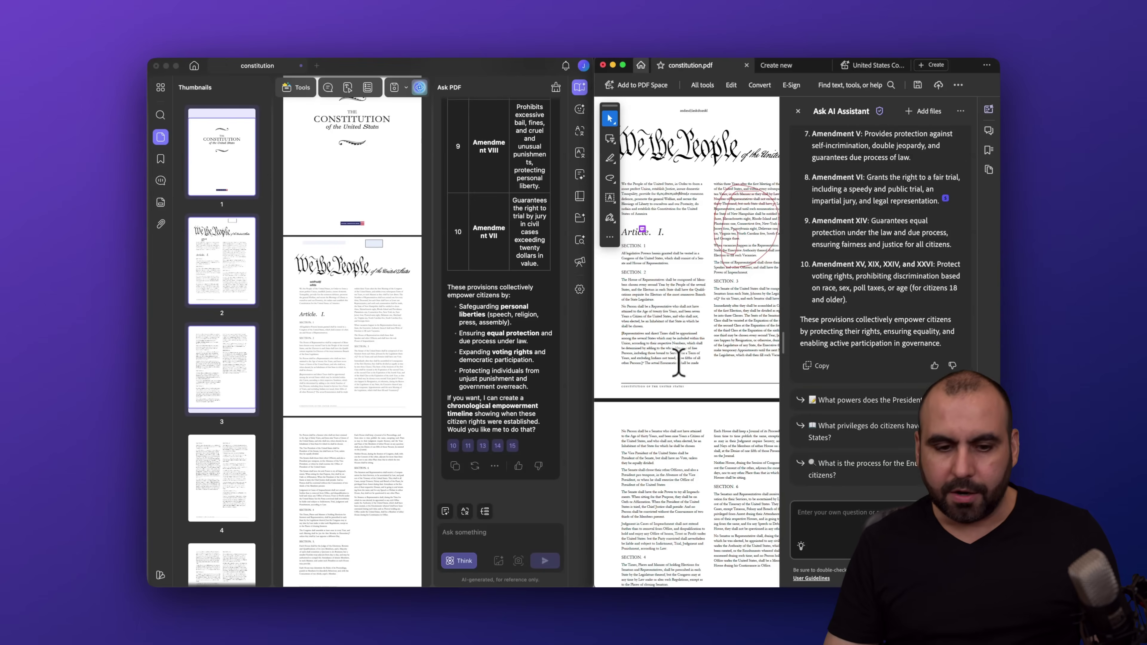
# - Show UPDF's US$29.99 checkout beside Acrobat Standard's US$155.88/yr pricing page
pyautogui.click(387, 327)
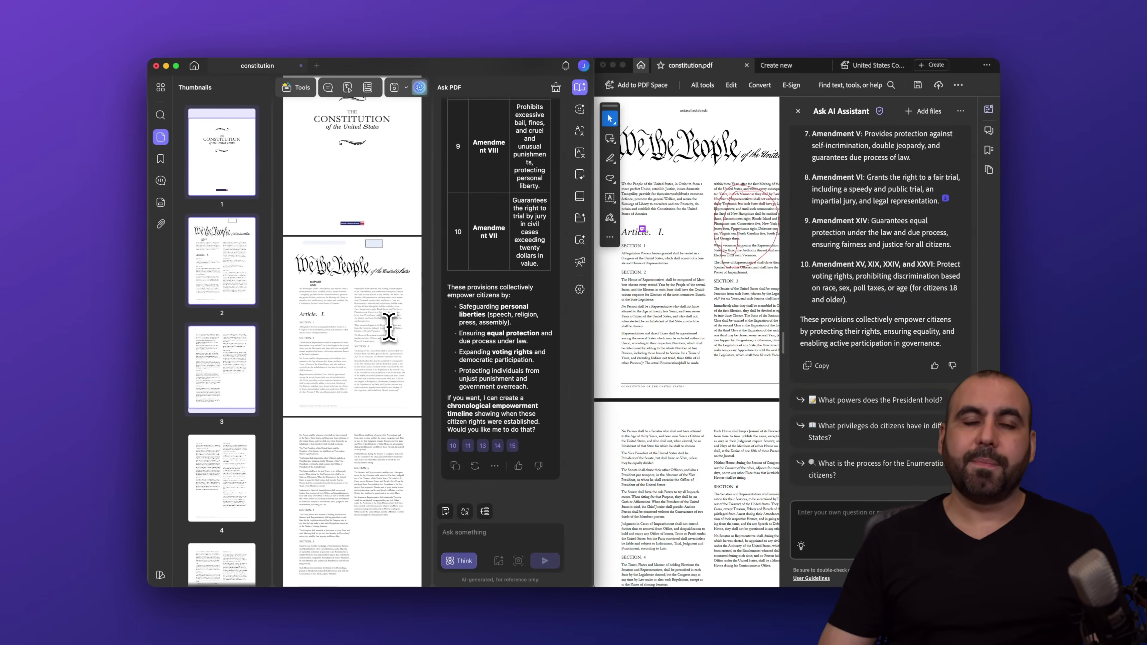
pyautogui.hotkey('ctrl', 'Up')
pyautogui.click(256, 440)
pyautogui.hotkey('ctrl', 'Up')
pyautogui.click(824, 205)
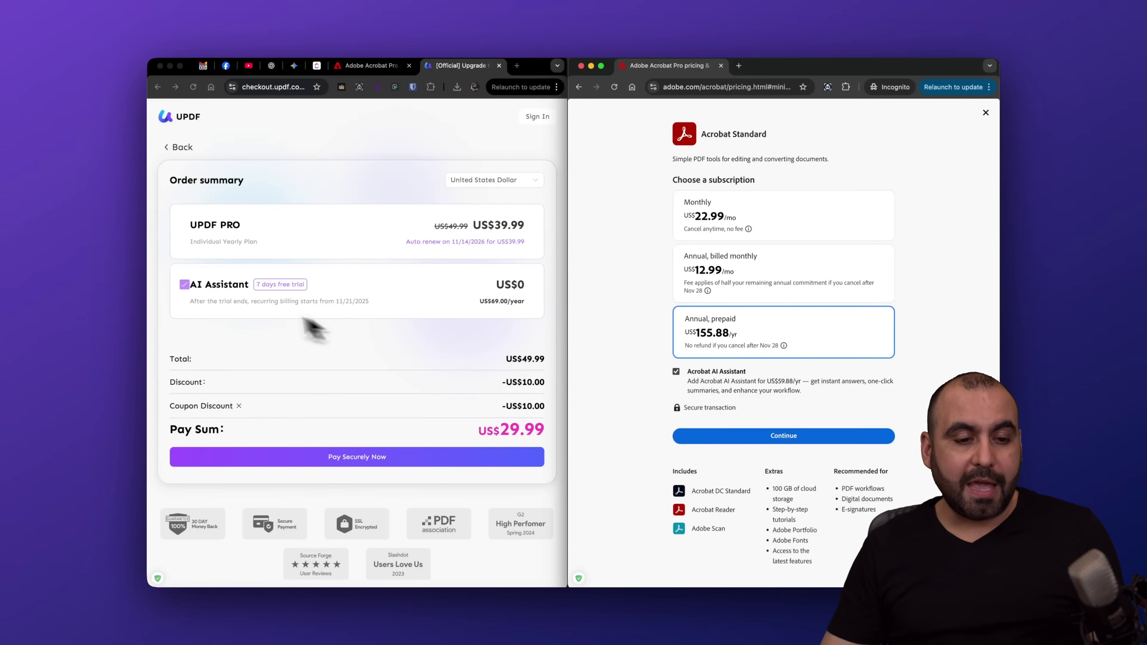
# - Remove the AI Assistant add-on from the UPDF checkout and the Acrobat Standard pricing page
pyautogui.click(185, 286)
pyautogui.click(185, 286)
pyautogui.click(587, 413)
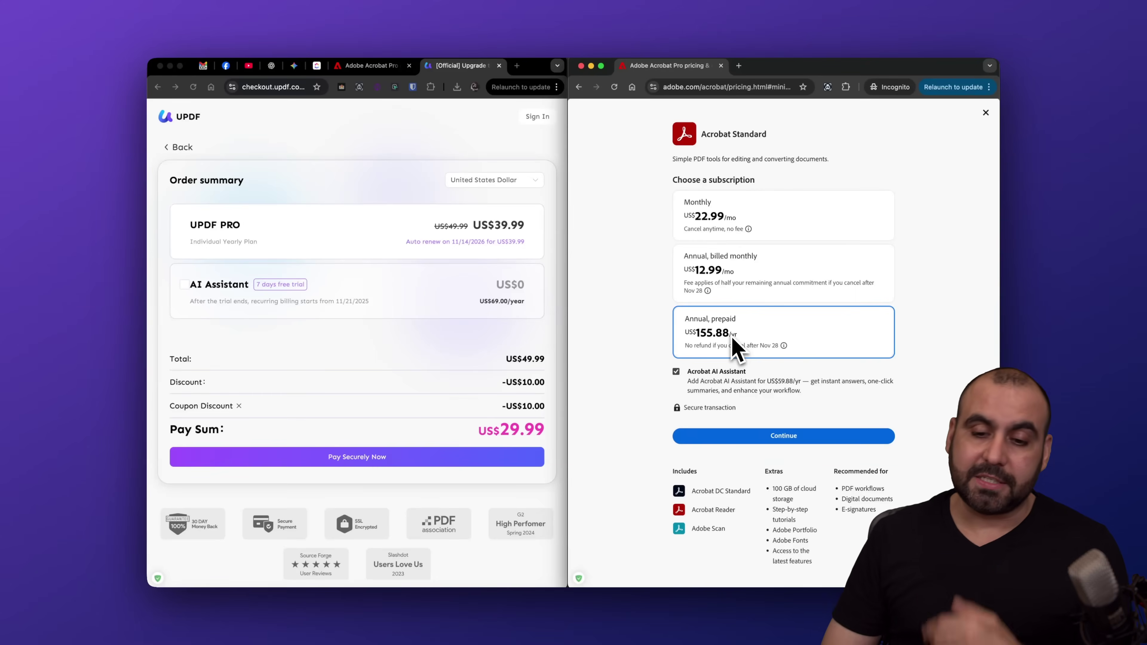
pyautogui.click(675, 371)
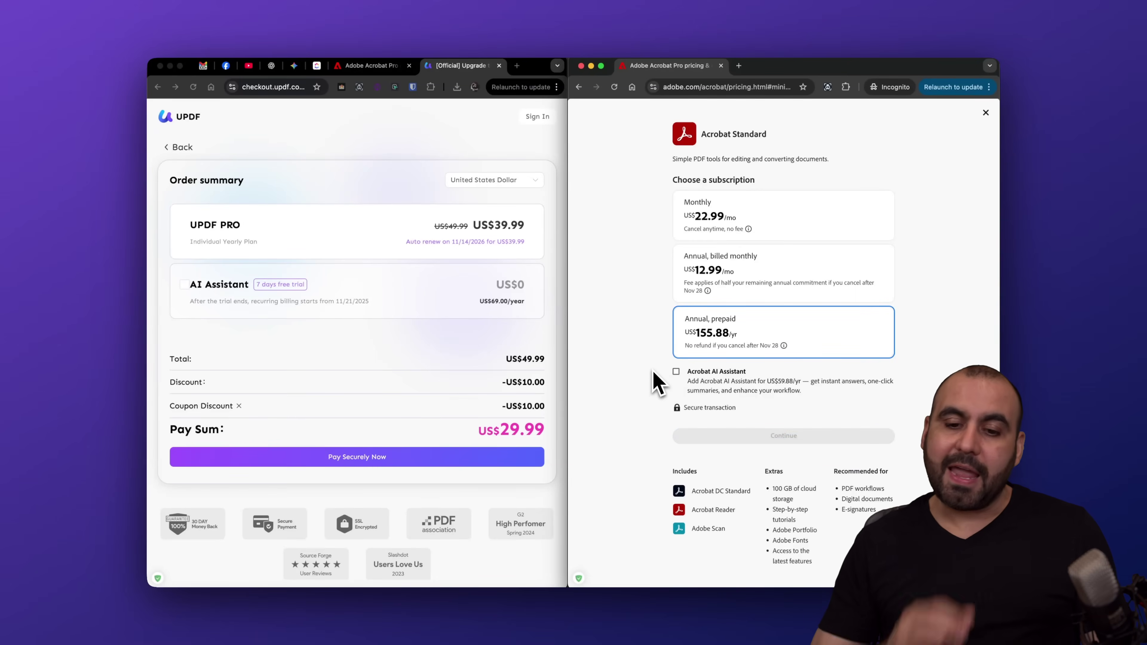